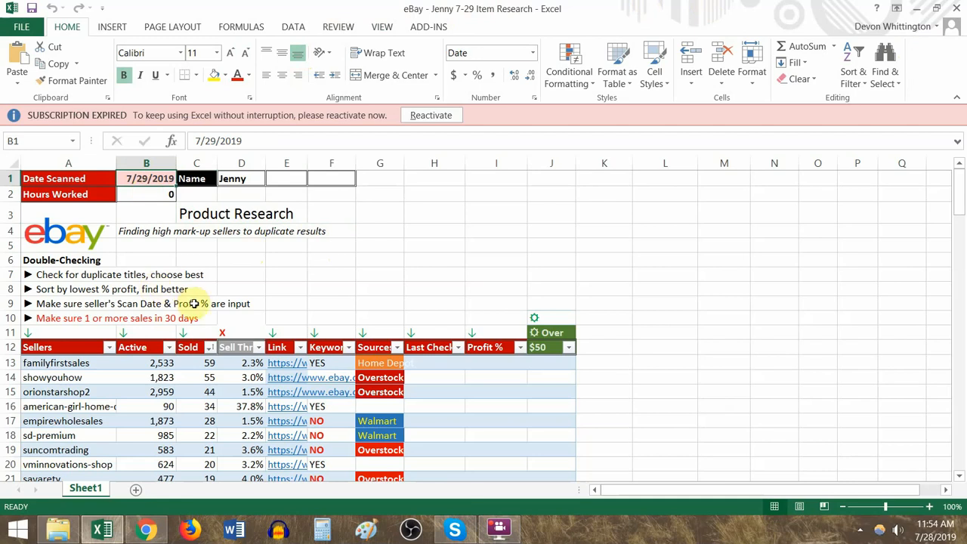
- Examine the listed sellers, their Last Check column, the familyfirstsales row and the Double-Checking rules above the table
scroll(222, 300, down, 1)
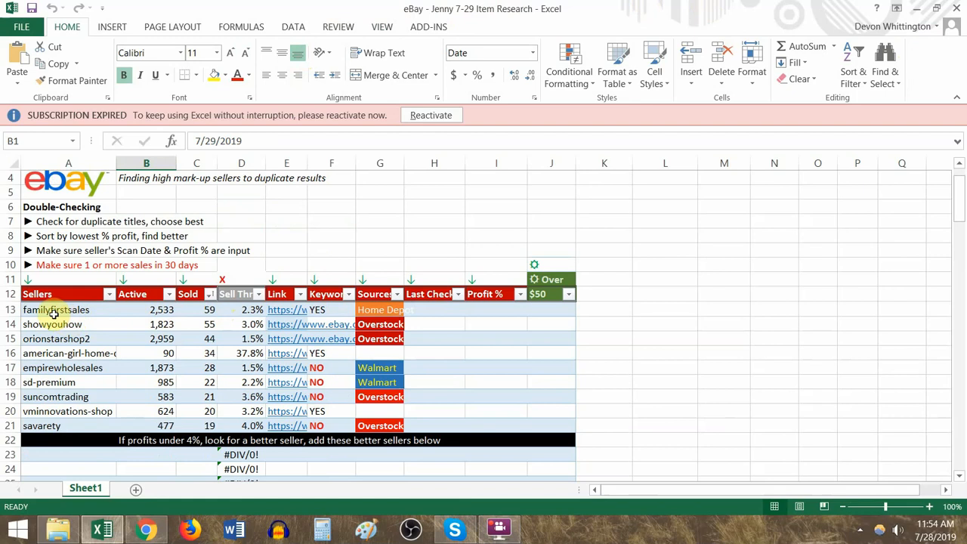
drag(53, 314, 61, 427)
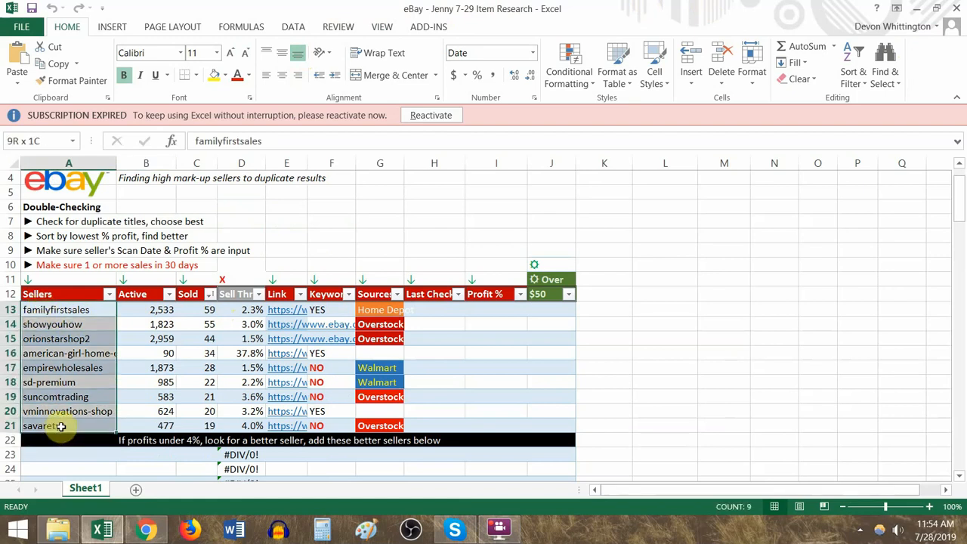
drag(434, 310, 440, 426)
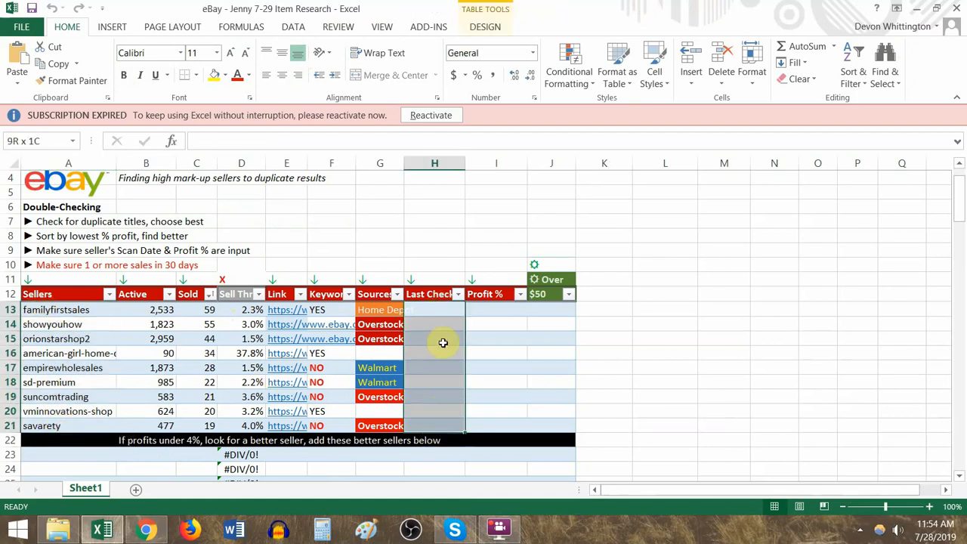
drag(443, 343, 436, 423)
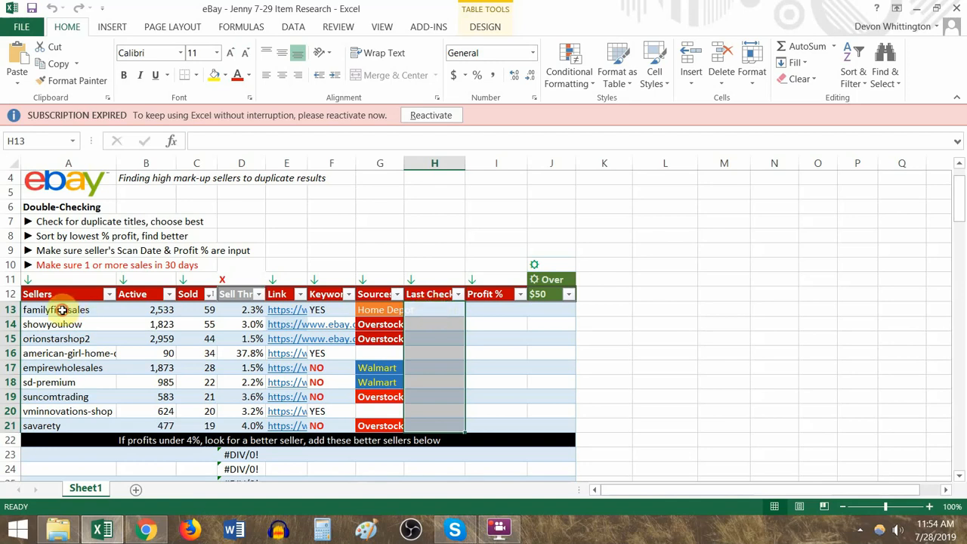
drag(62, 310, 534, 306)
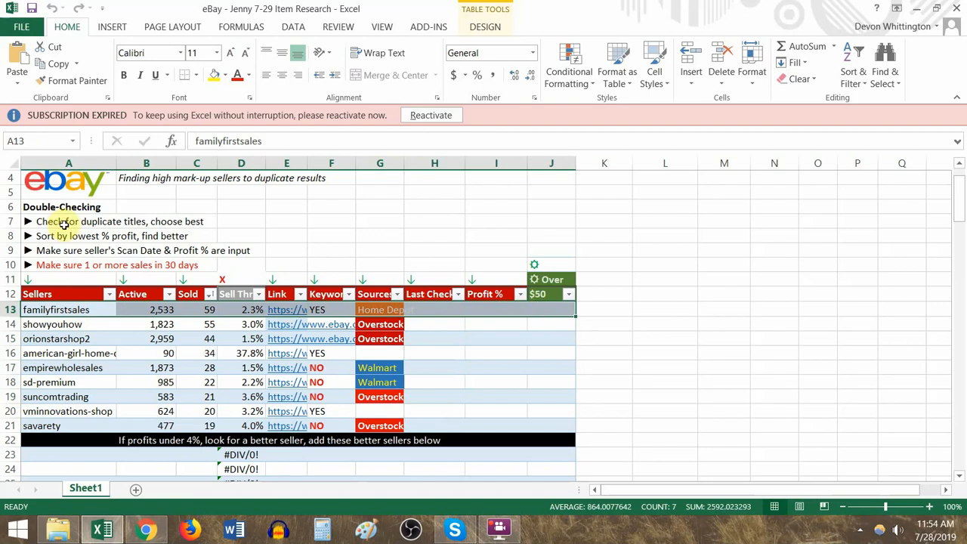
drag(65, 223, 68, 266)
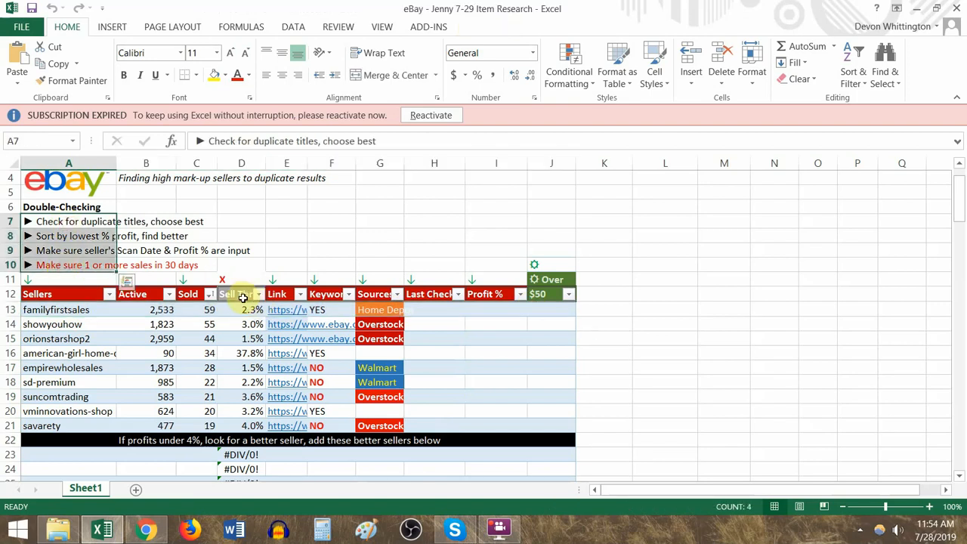
- Read the Item Search instructions on searching store links, reverse-searching items and inputting links, prices and data
scroll(243, 297, down, 4)
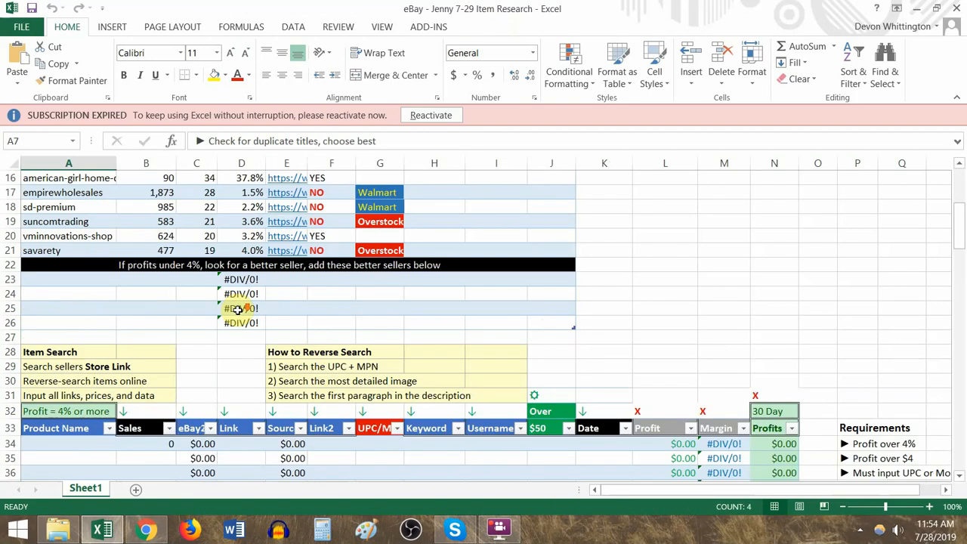
click(77, 352)
scroll(79, 352, down, 1)
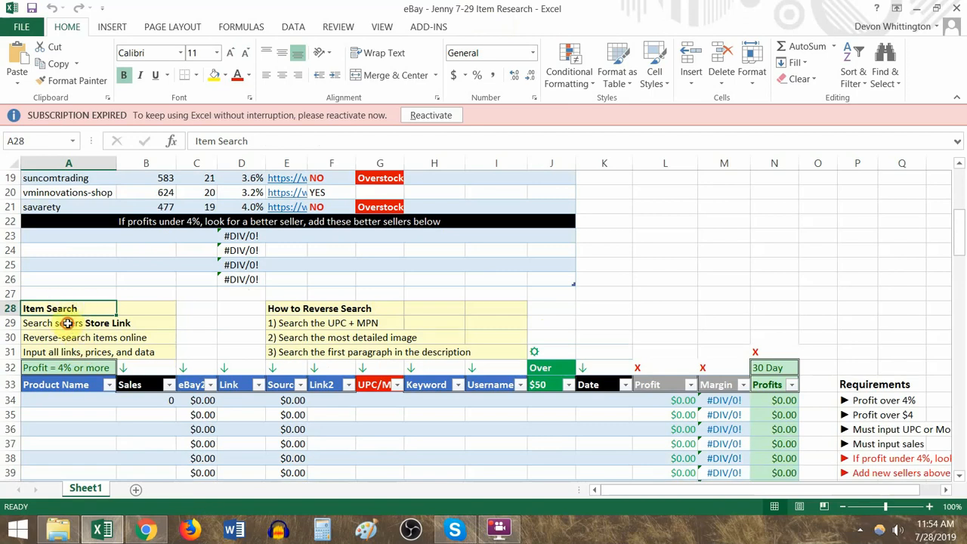
click(67, 324)
click(78, 340)
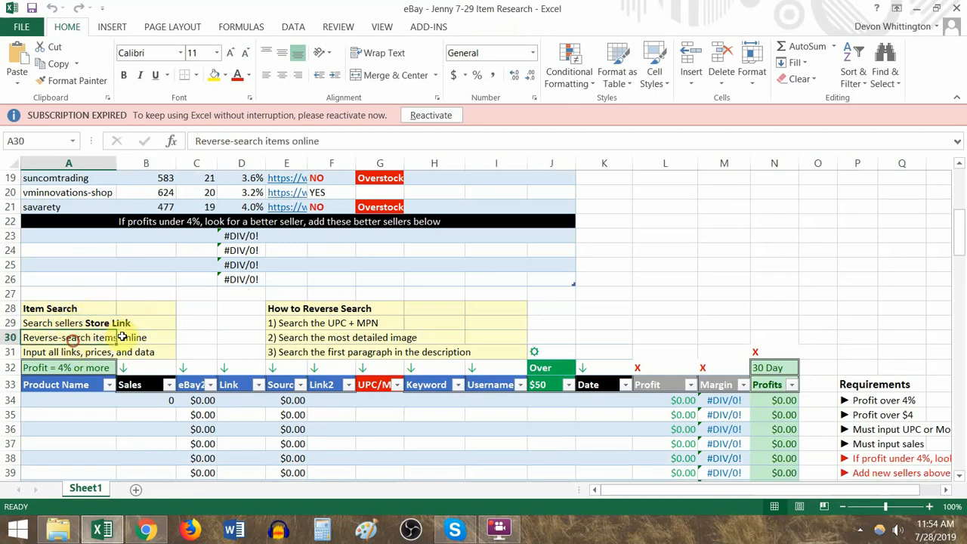
click(59, 353)
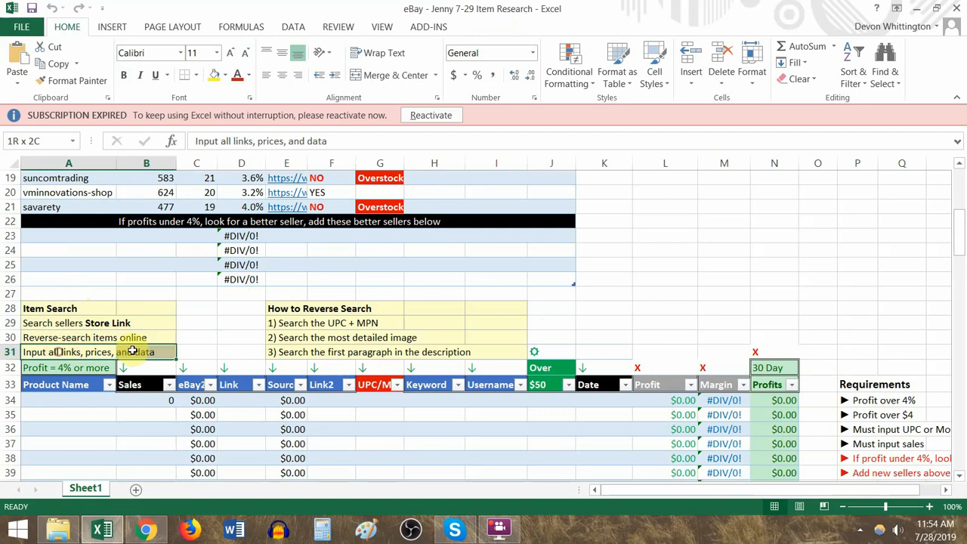
- Examine the Keyword column of the sellers table, including the cells for showyouhow and orionstarshop2
scroll(203, 355, up, 4)
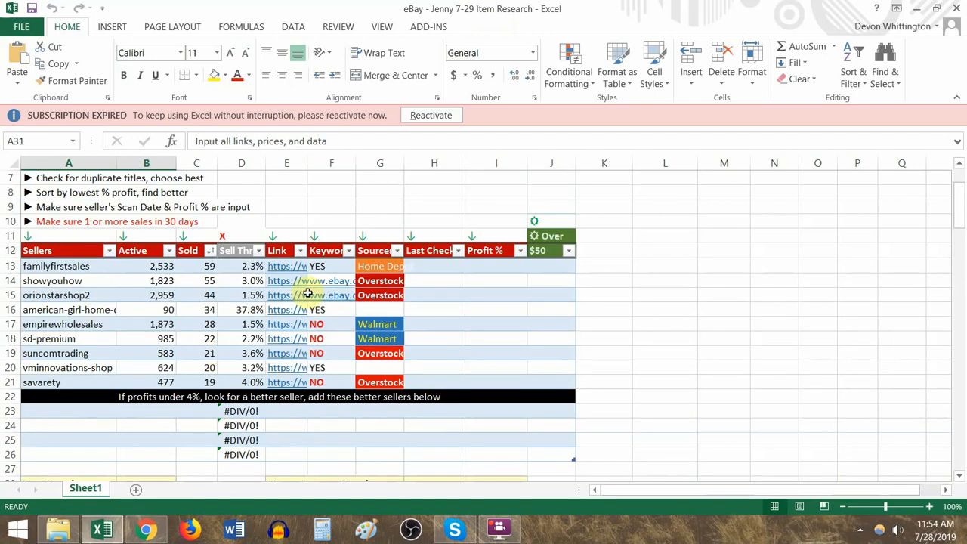
scroll(344, 299, up, 1)
drag(341, 312, 342, 423)
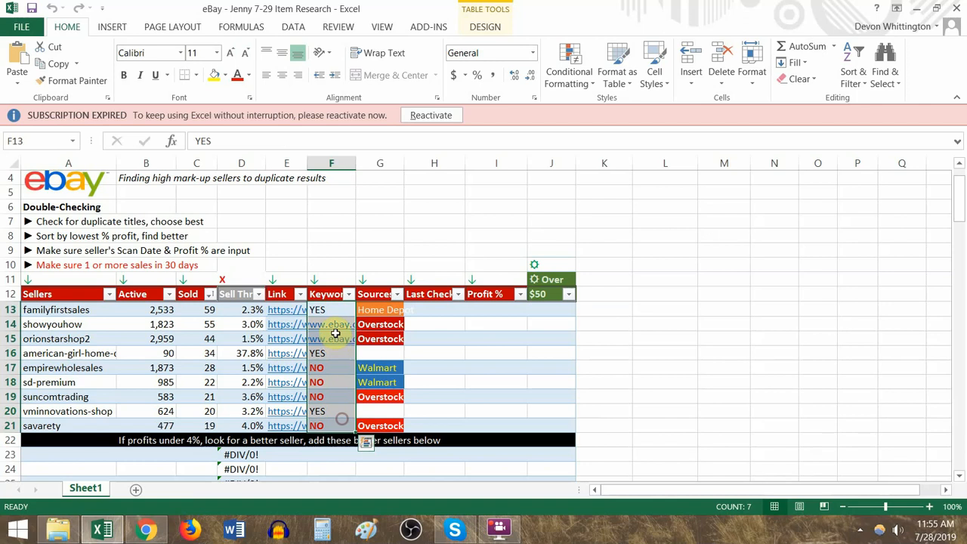
drag(335, 336, 336, 325)
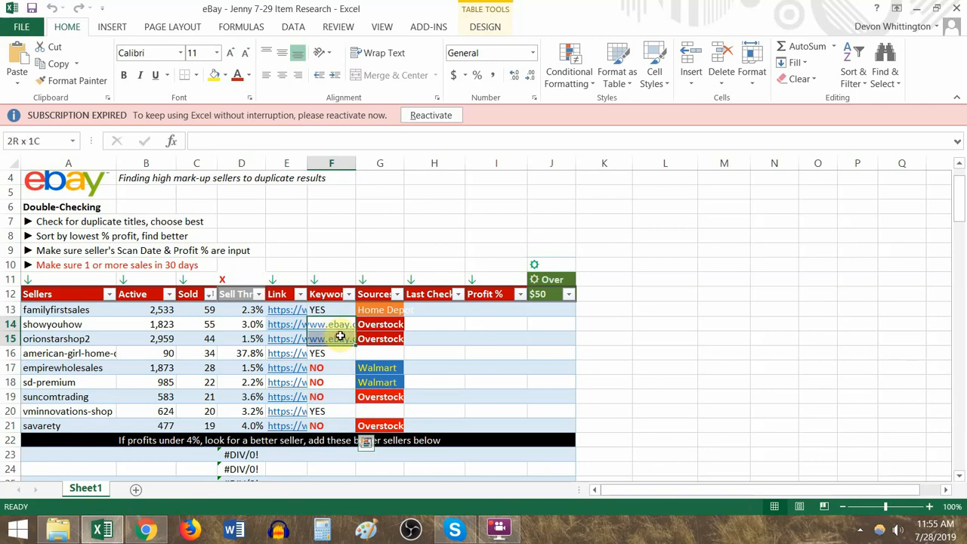
drag(340, 337, 341, 336)
- Enter 0 as the Profit % and ? as the Keyword value for the seller showyouhow
click(497, 326)
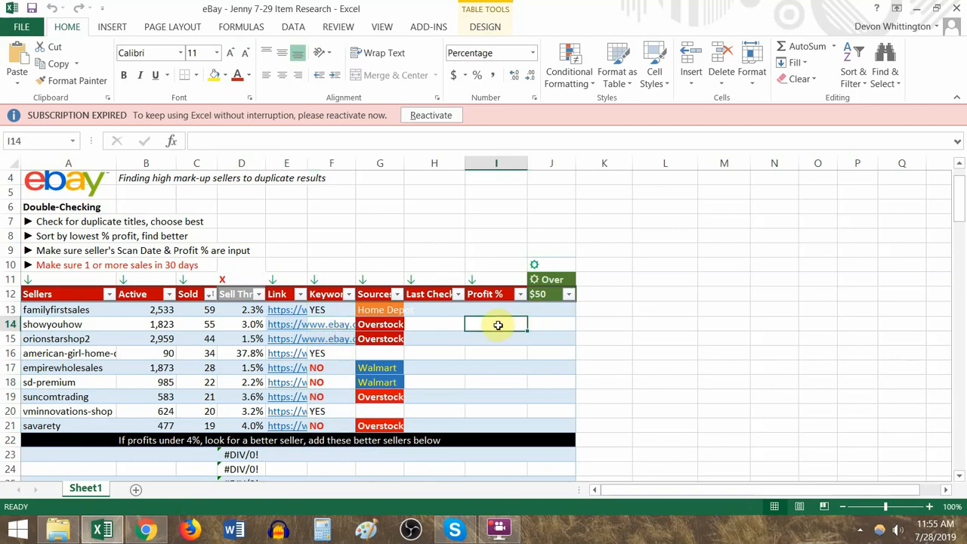
text(0)
key(Left)
key(Left)
key(Left)
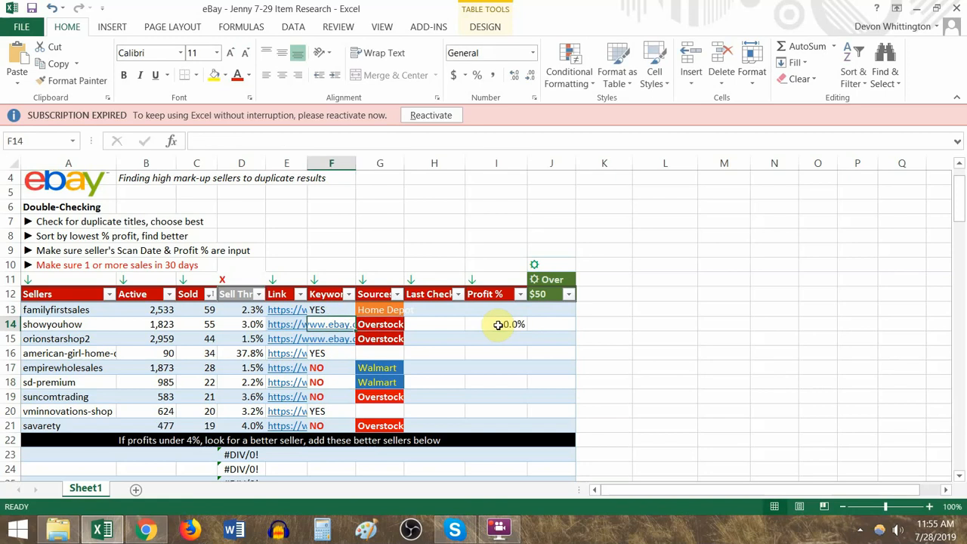
text(?)
- Clear the Profit % and Keyword entries in the showyouhow row
key(Right)
key(Right)
key(Right)
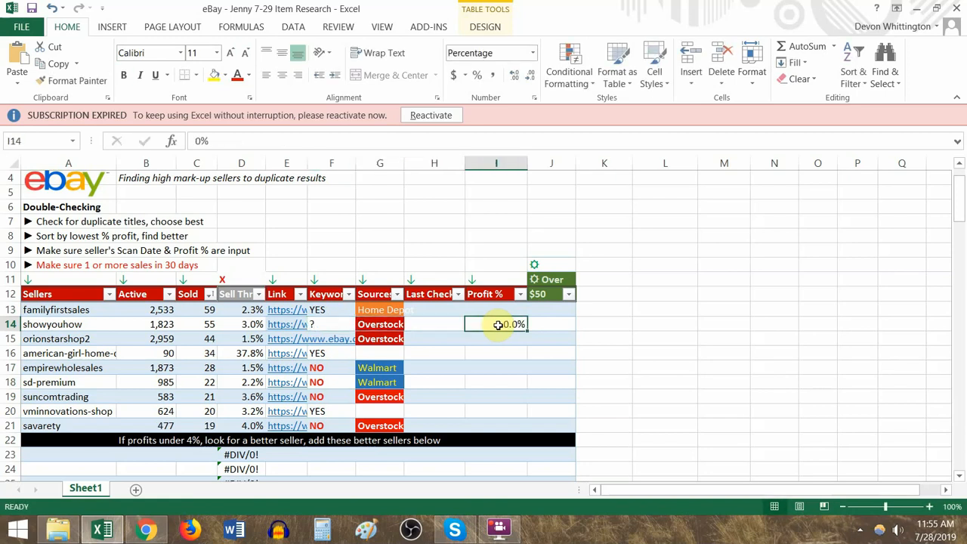
key(Delete)
key(Left)
key(Left)
key(Left)
key(Delete)
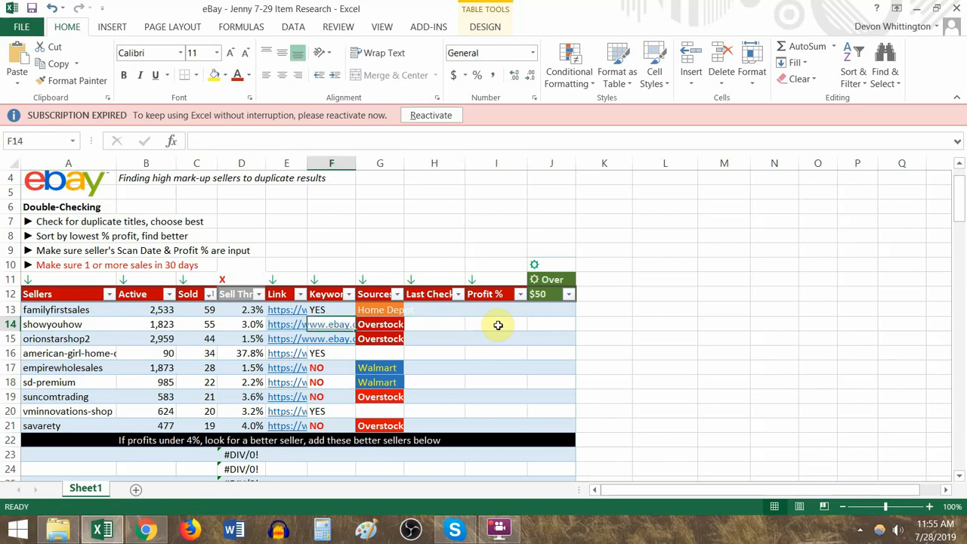
- For familyfirstsales, enter 7/29/2019 as the Last Check date and 15.5% as the Profit %
key(Right)
key(Right)
key(Up)
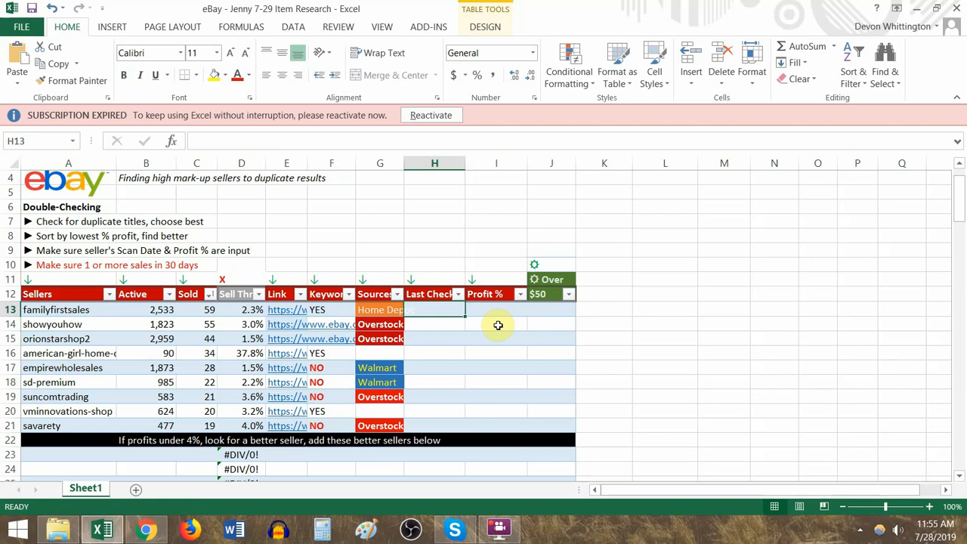
text(7/29/2019)
key(Tab)
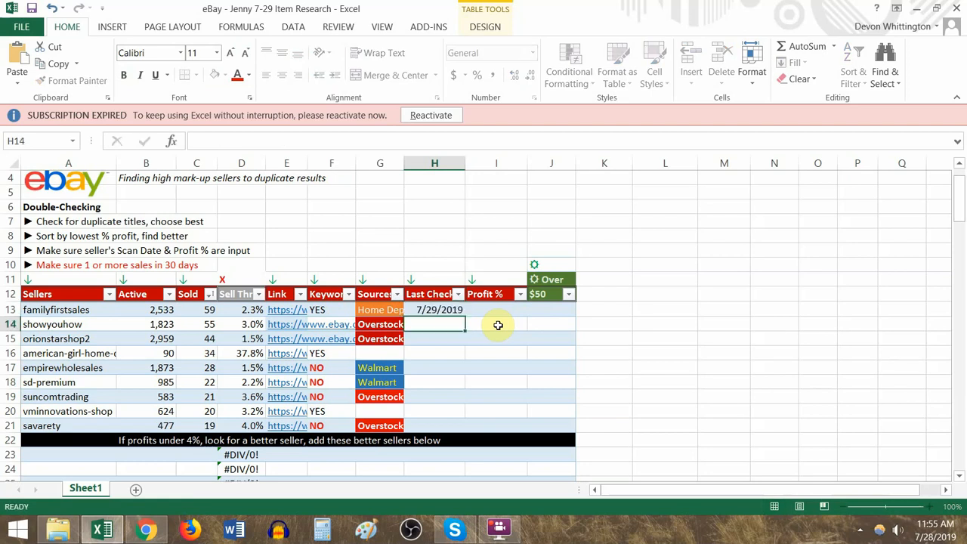
text(15.5)
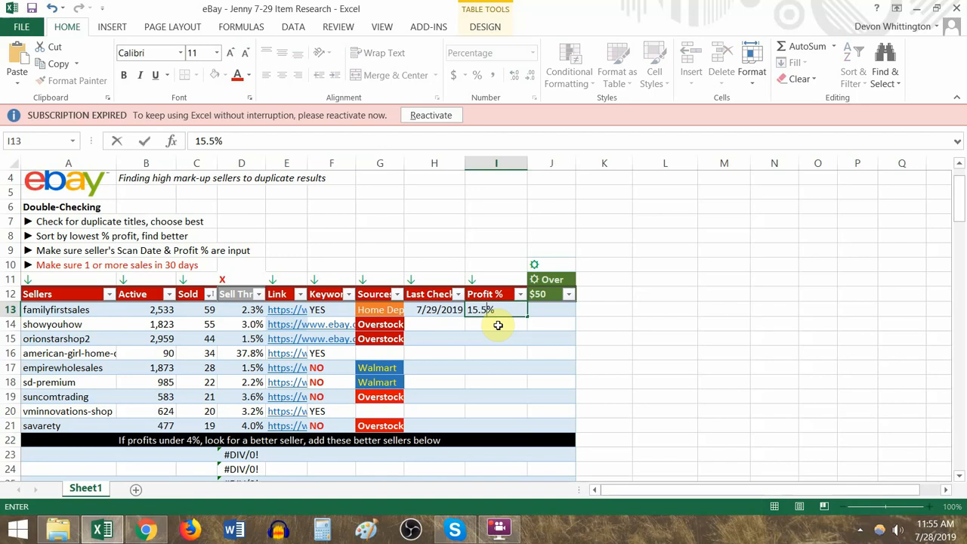
key(Return)
- Sort the product table by the Username column from A to Z
scroll(453, 337, down, 7)
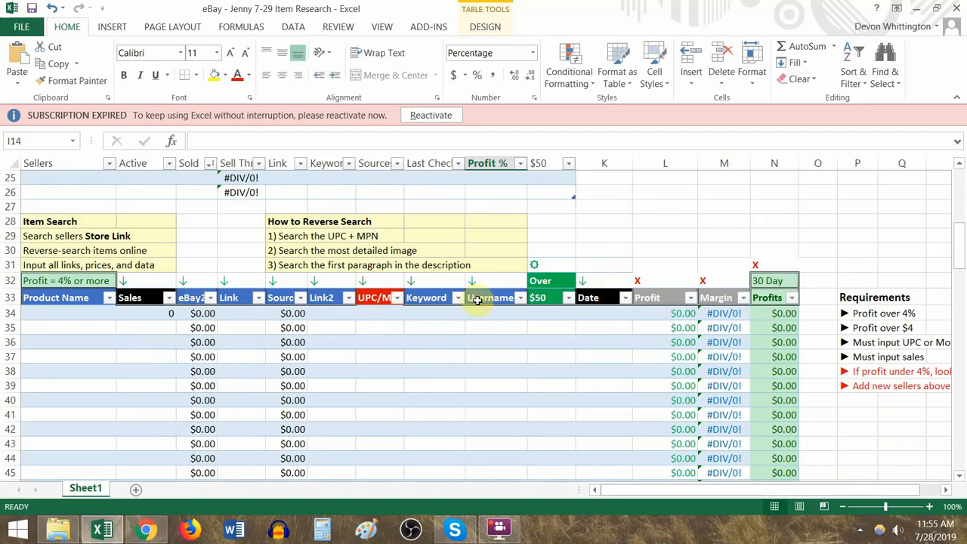
click(522, 298)
click(483, 30)
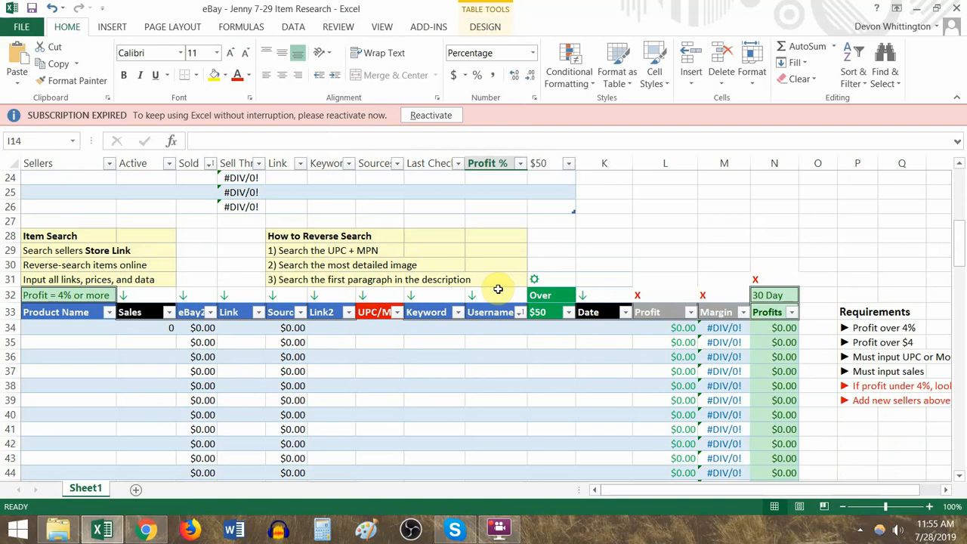
- Enter the sample username "me" in the first four rows of the product table, I34 to I37
click(505, 326)
text(me)
key(Return)
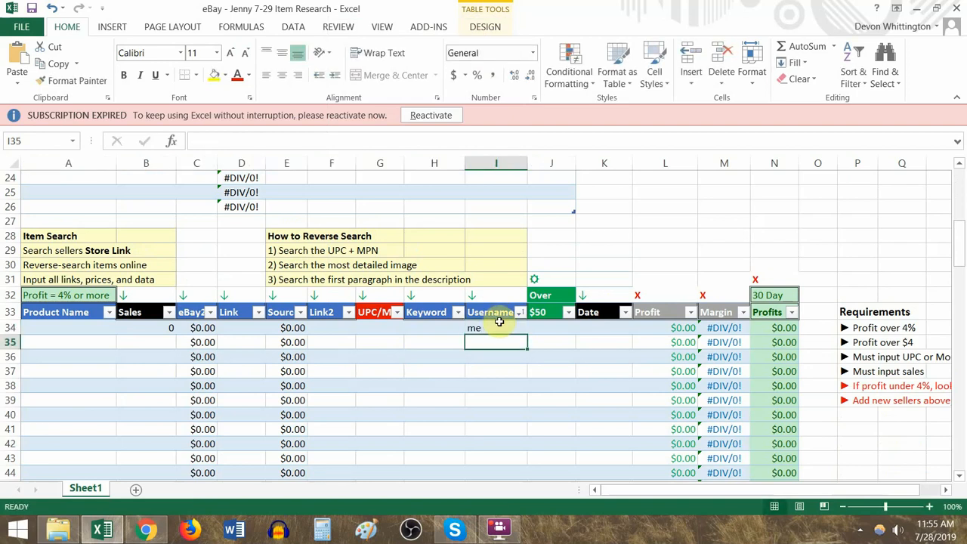
text(me)
key(Return)
text(me)
key(Return)
text(me)
- Enter the sample username "you" in Username cells I39 to I41
key(Return)
key(Return)
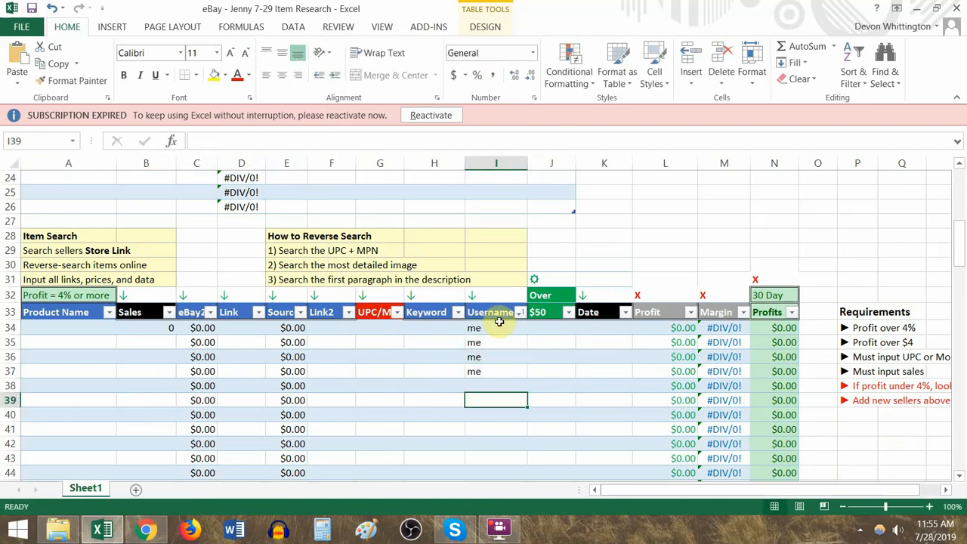
text(you)
key(Return)
text(you)
- Leave one Username row empty and enter the sample username "her" in cells I43 to I45
key(Return)
text(you)
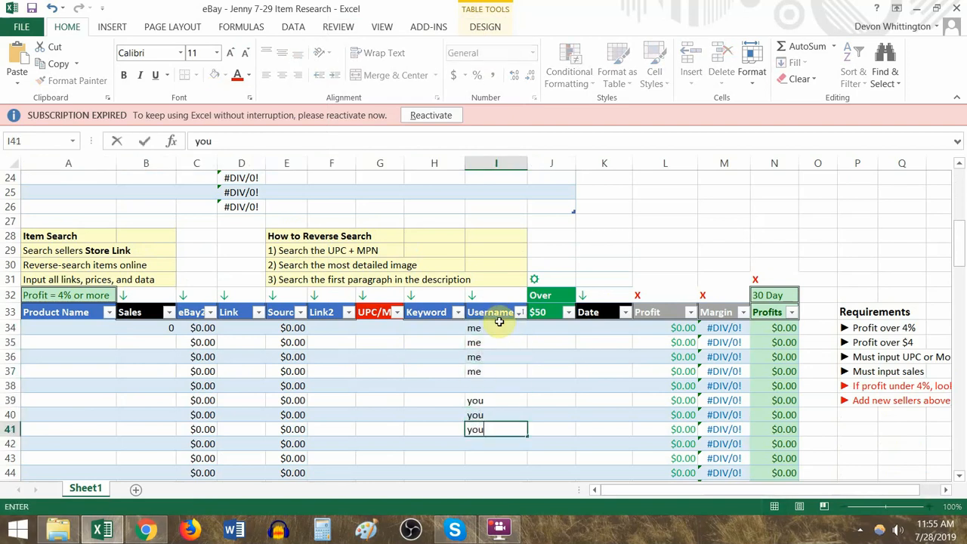
key(Return)
key(Return)
text(her)
key(Return)
text(her)
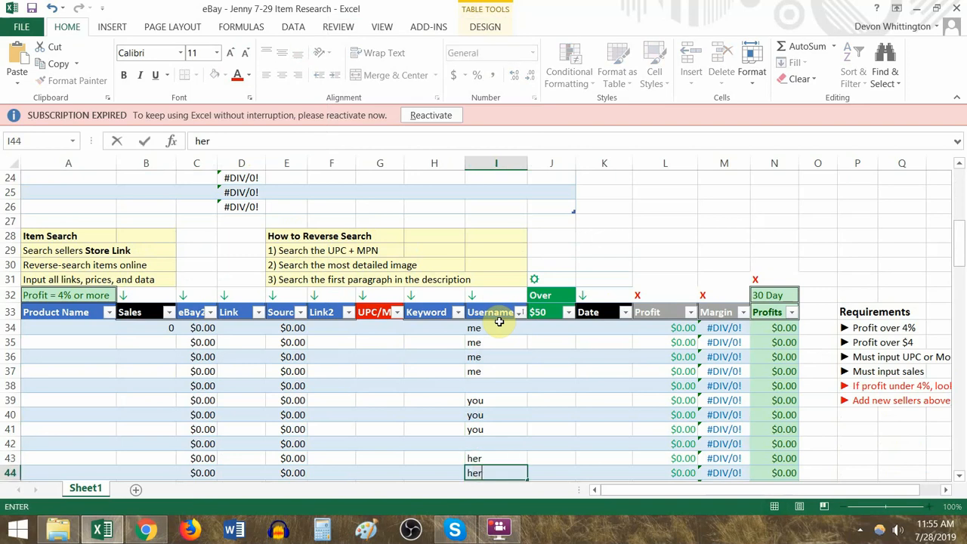
key(Return)
text(her)
key(Return)
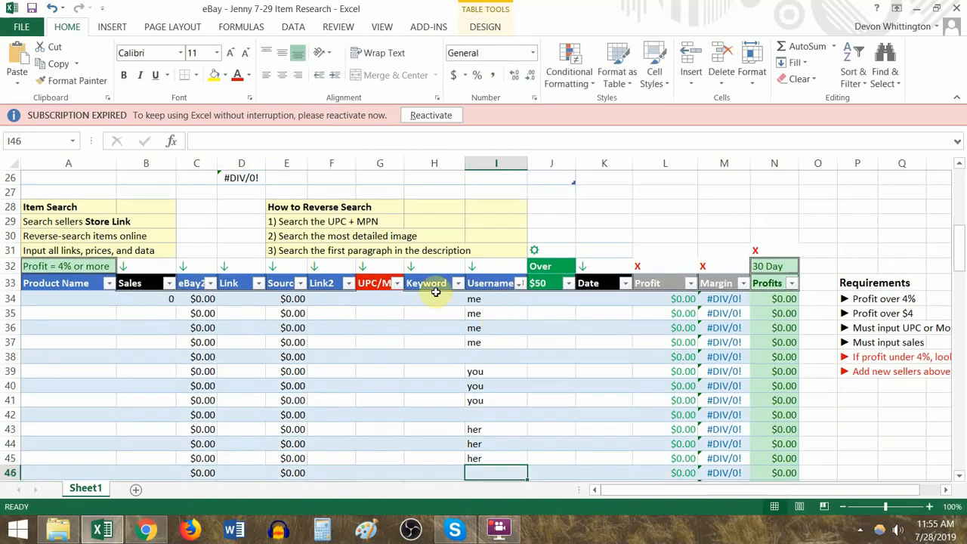
- Re-sort the product table by Username from A to Z and select the Margin cells of the three "her" rows
click(520, 283)
click(446, 20)
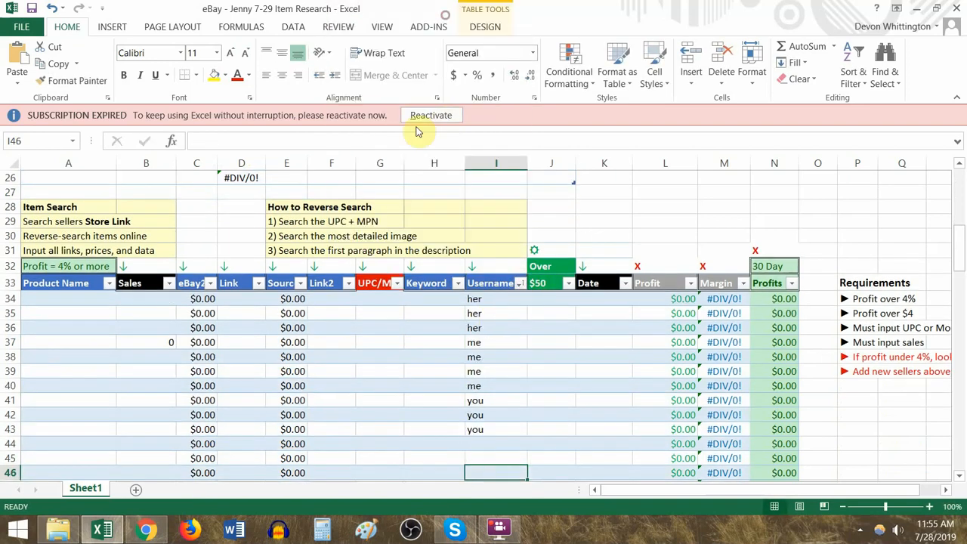
drag(489, 302, 661, 327)
drag(733, 299, 731, 325)
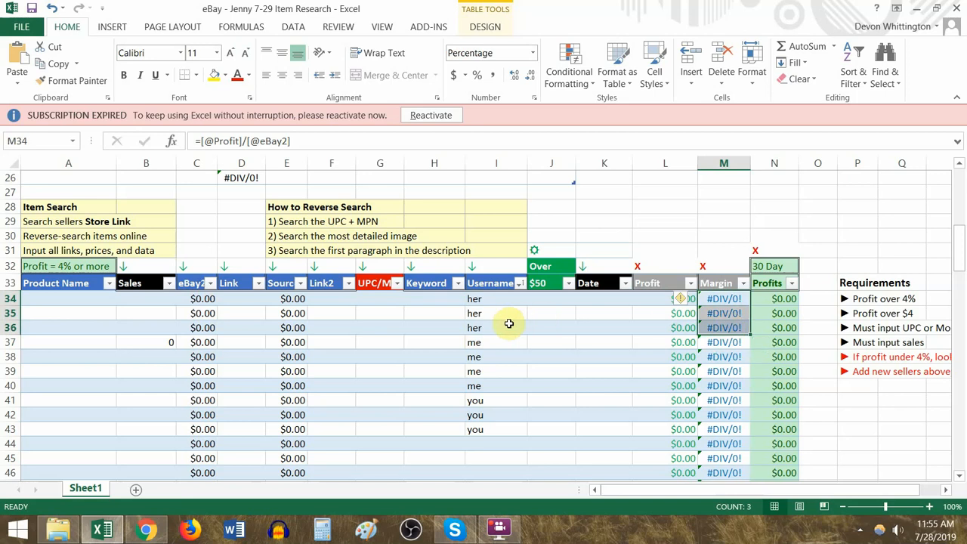
- Clear all the sample usernames from the Username column of the product table
drag(496, 442, 503, 299)
key(Delete)
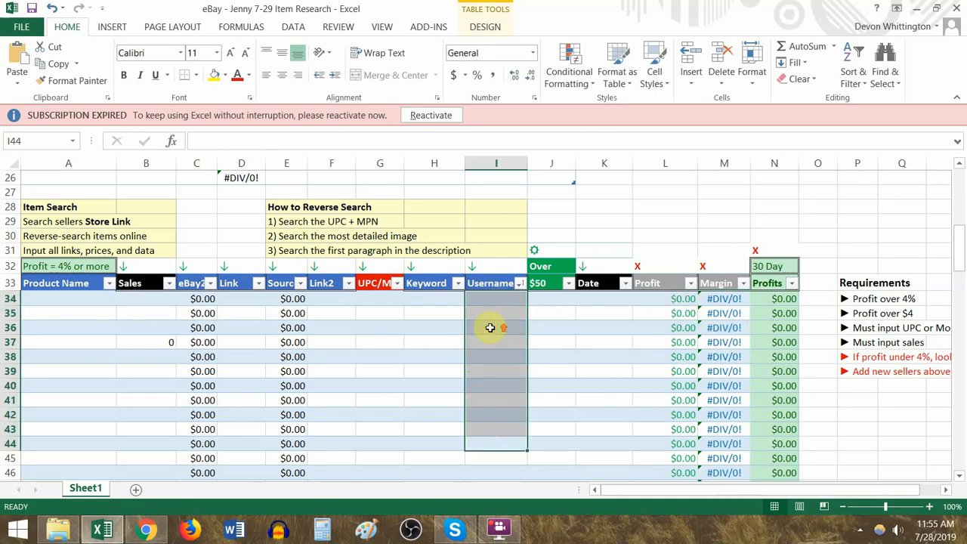
- Examine the Profit % cell of familyfirstsales, the first 30 Day Profits formula and the first Sales cell of the product table
scroll(471, 286, up, 9)
click(500, 362)
scroll(503, 409, down, 1)
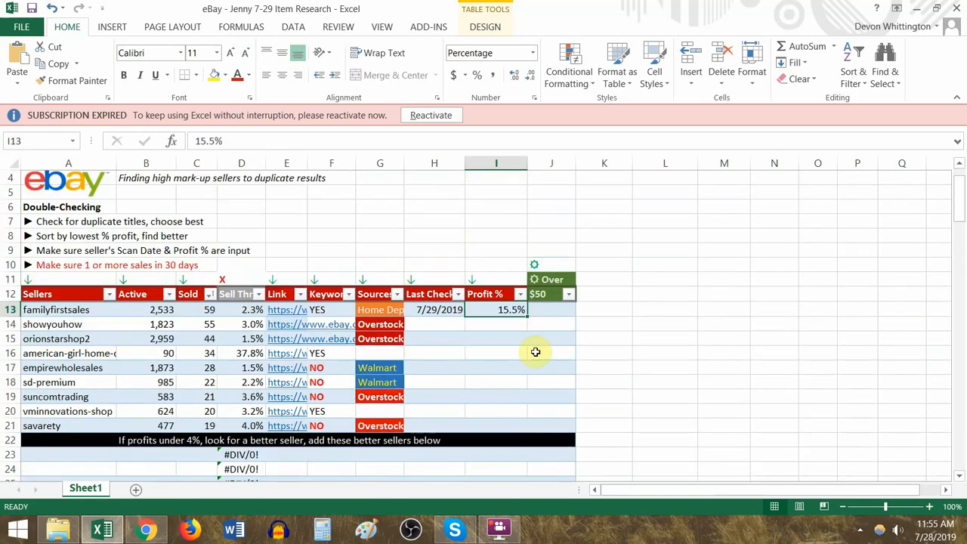
scroll(560, 223, down, 3)
scroll(544, 226, up, 2)
scroll(536, 280, down, 4)
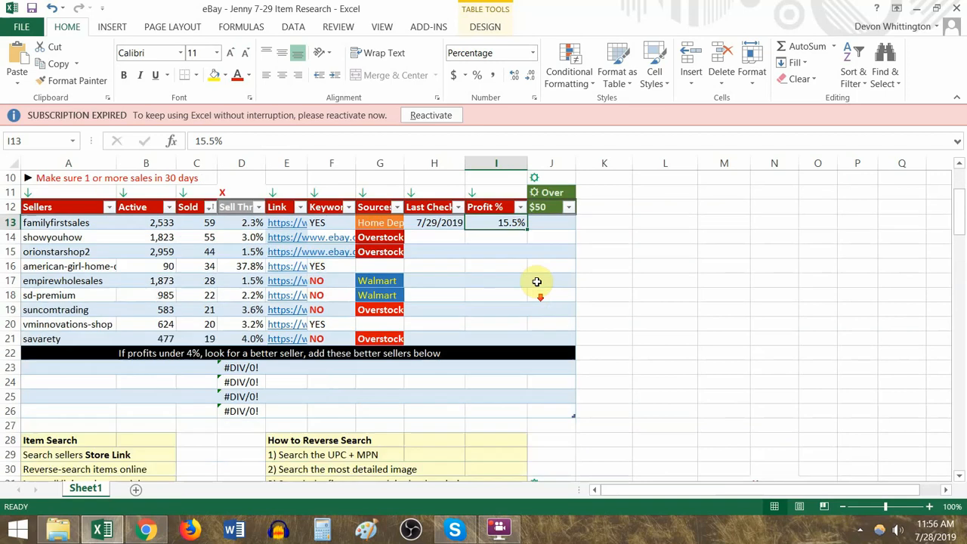
scroll(703, 342, down, 2)
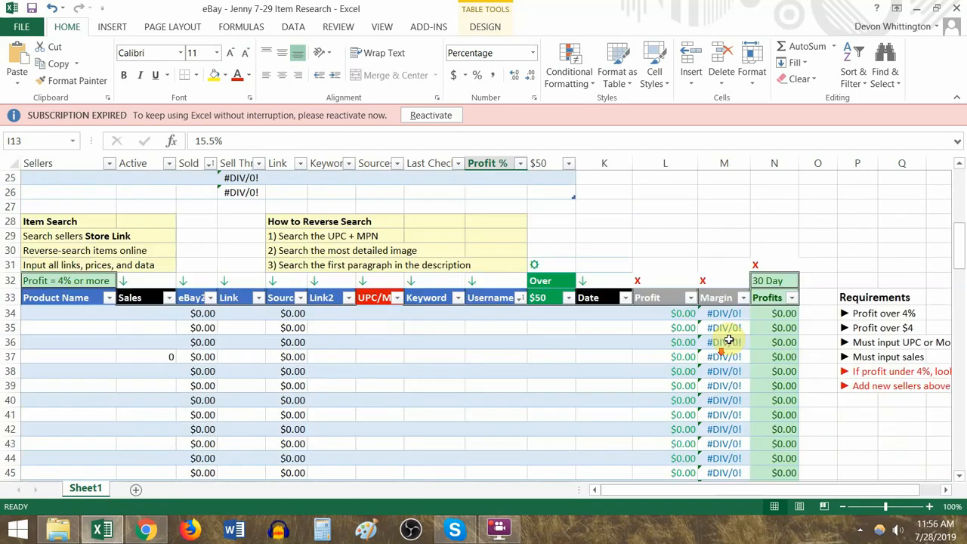
click(786, 313)
click(792, 297)
click(170, 321)
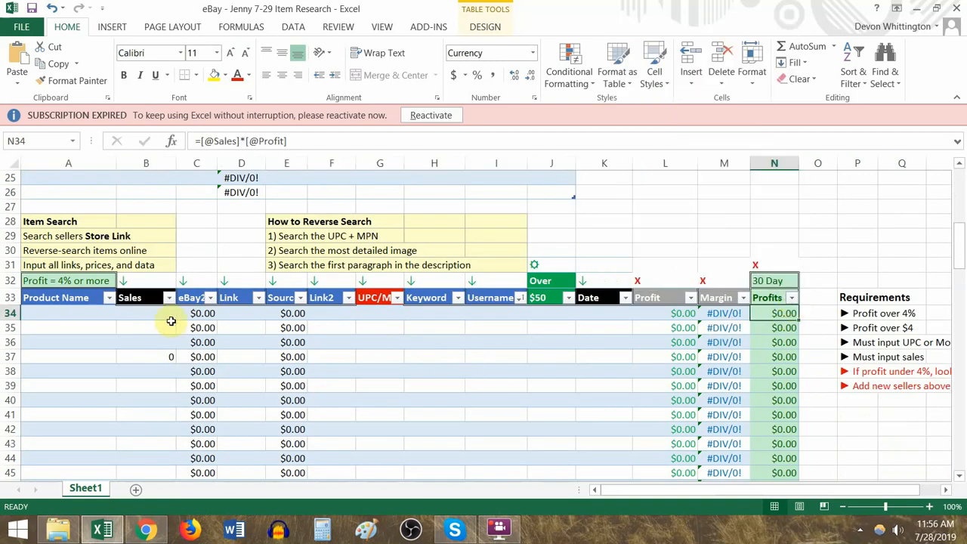
click(182, 313)
key(Left)
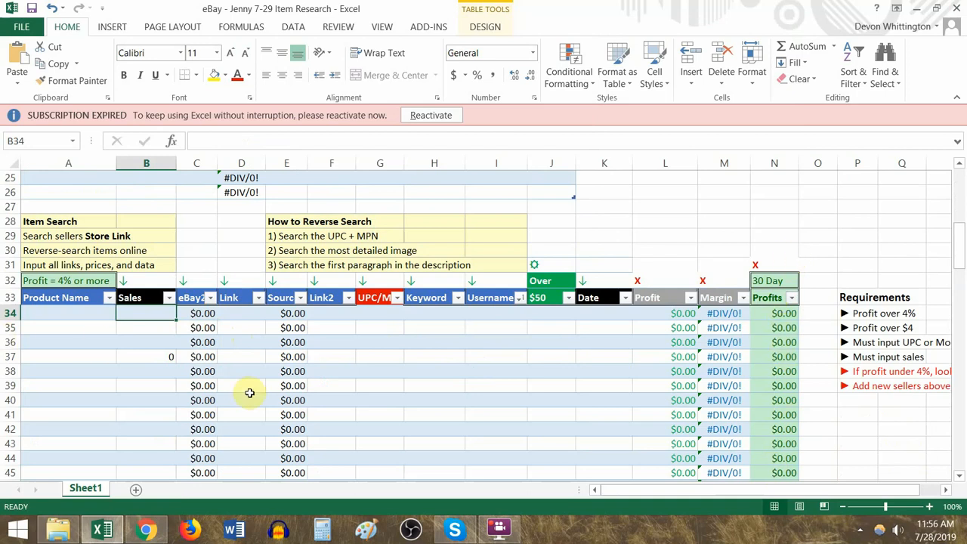
- Enter the sample sales figures 2, 5, 6, 3, 1, 2 and 8 in Sales cells B34 to B40 of the product table
text(2)
key(Return)
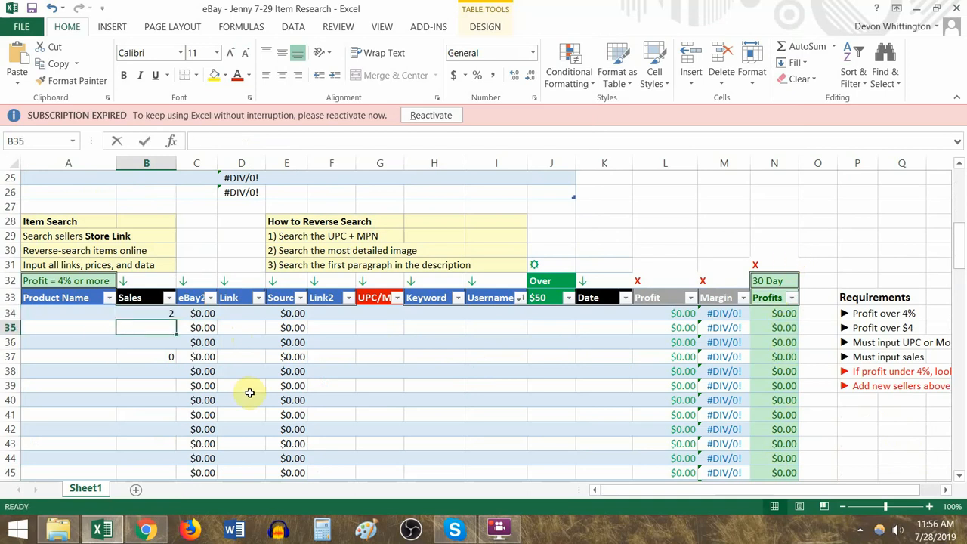
text(5)
key(Return)
text(6)
key(Return)
text(3)
key(Return)
text(1)
key(Return)
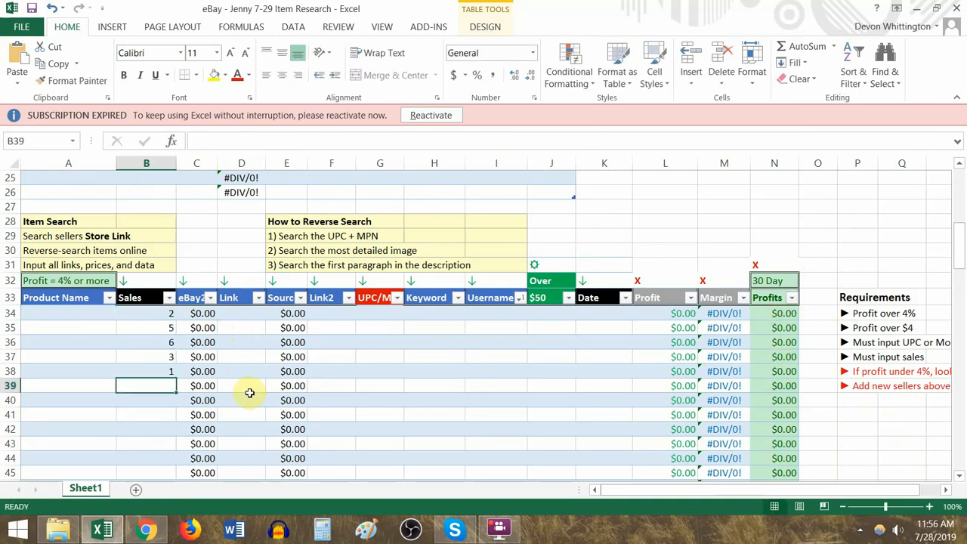
text(2)
key(Return)
text(8)
key(Return)
- Enter a sample eBay price of 100 in each of cells C34 to C40
key(Up)
key(Right)
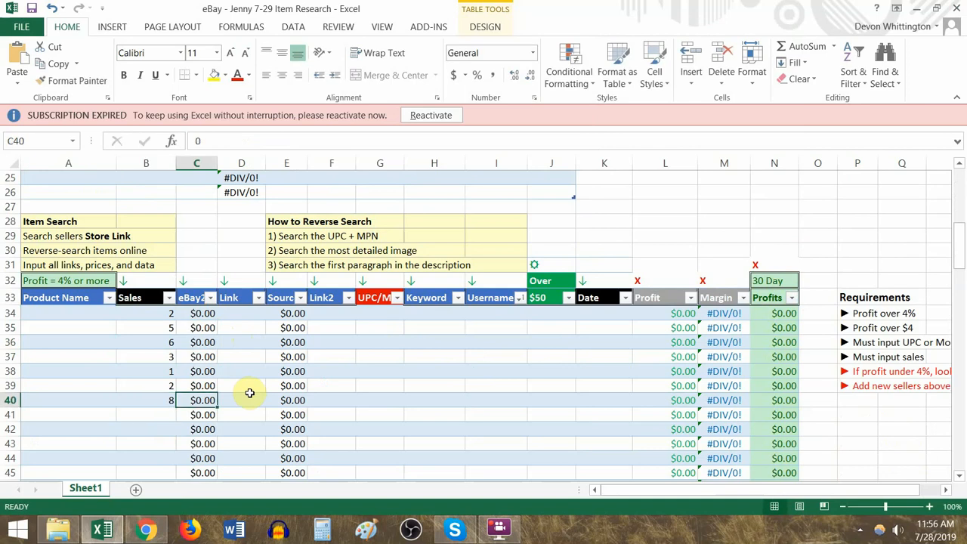
key(Up)
key(Up)
key(Up)
key(Up)
key(Up)
key(Up)
text(100)
key(Return)
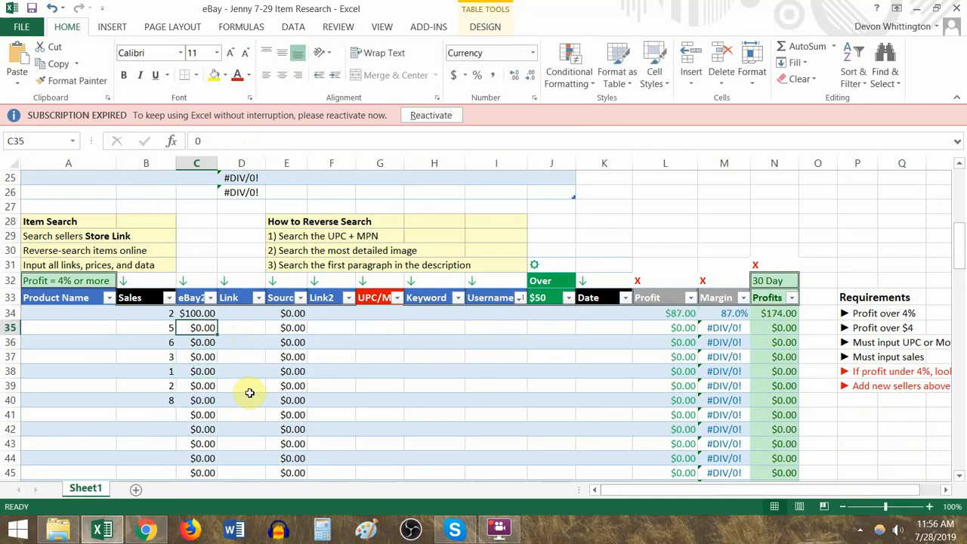
text(100)
key(Return)
text(100)
key(Return)
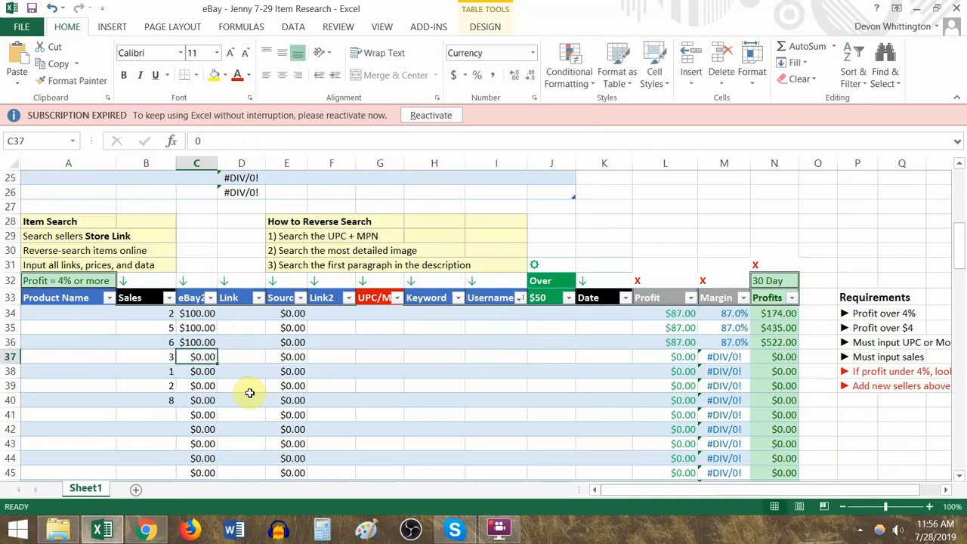
text(100)
key(Return)
text(100)
key(Return)
text(100)
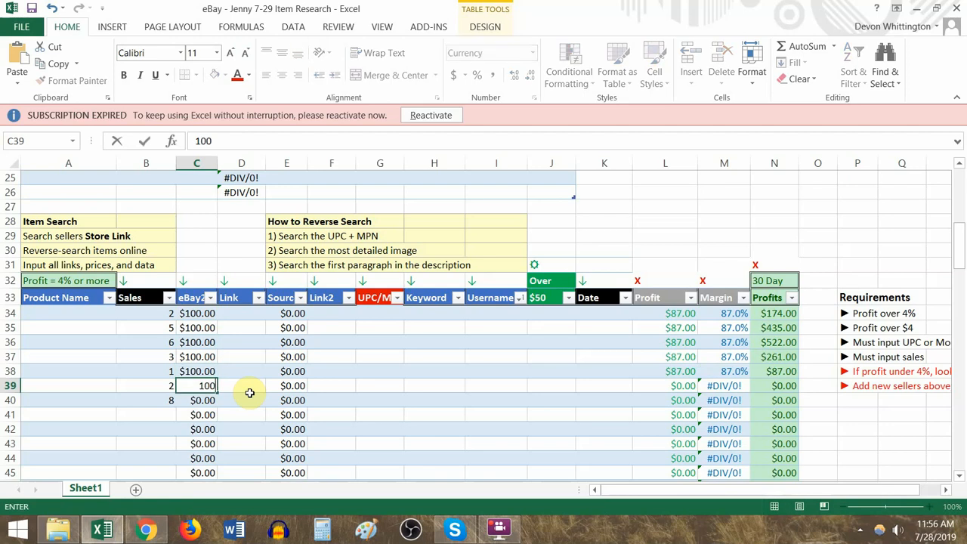
key(Return)
text(100)
key(Up)
- Enter the sample Source prices 60, 75, 85, 65, 67, 75 and 89 in cells E34 to E40
key(Up)
key(Right)
key(Right)
key(Up)
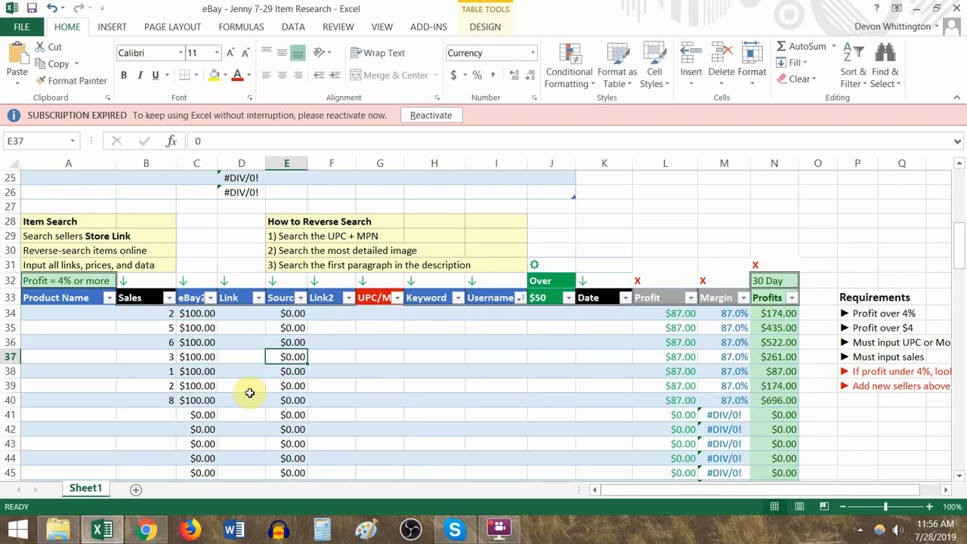
key(Up)
key(Up)
key(Up)
text(60)
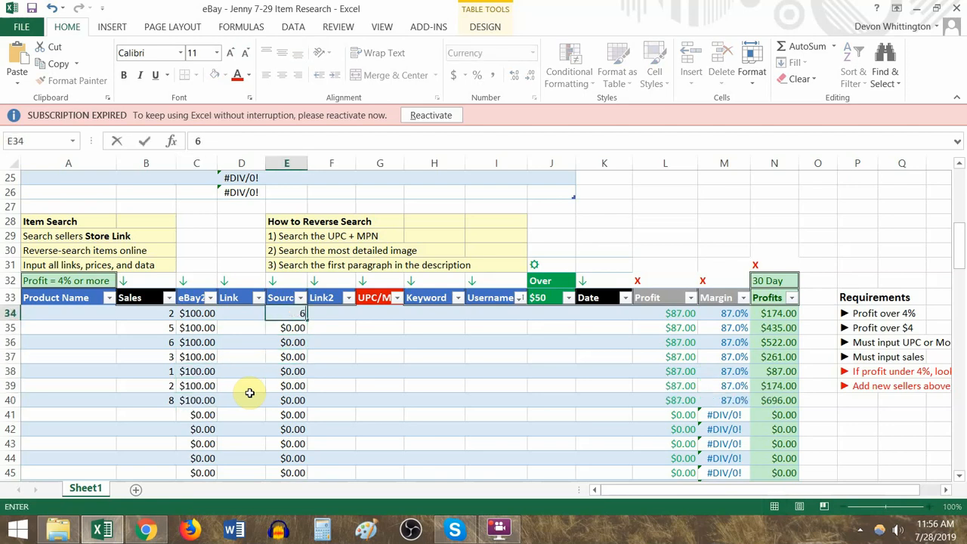
key(Return)
text(75)
key(Return)
text(85)
key(Return)
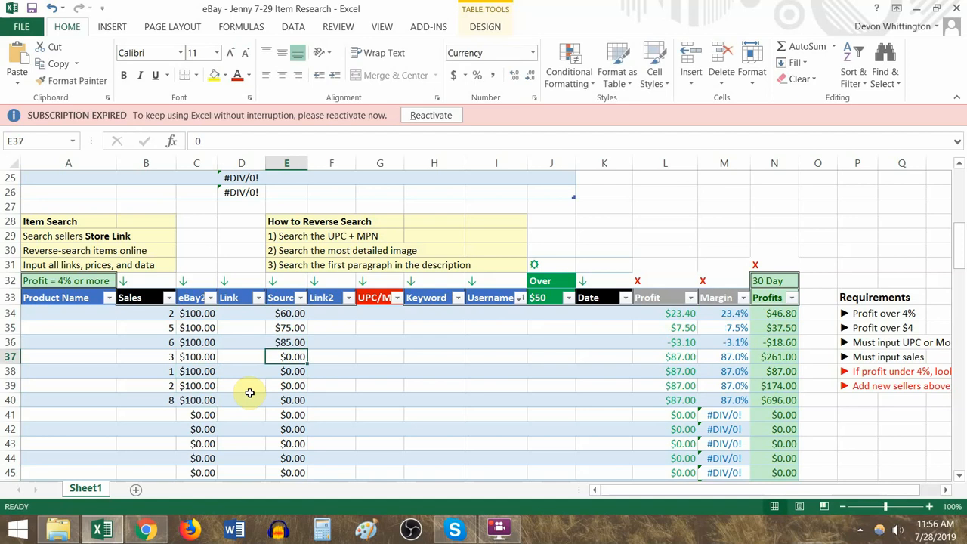
text(65)
key(Return)
text(67)
key(Return)
text(75)
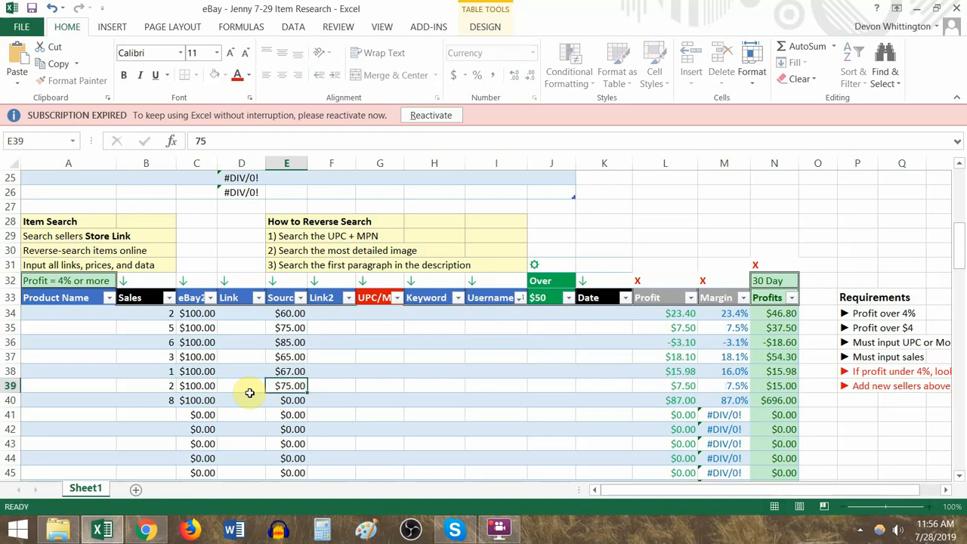
key(Return)
text(89)
key(ctrl+Return)
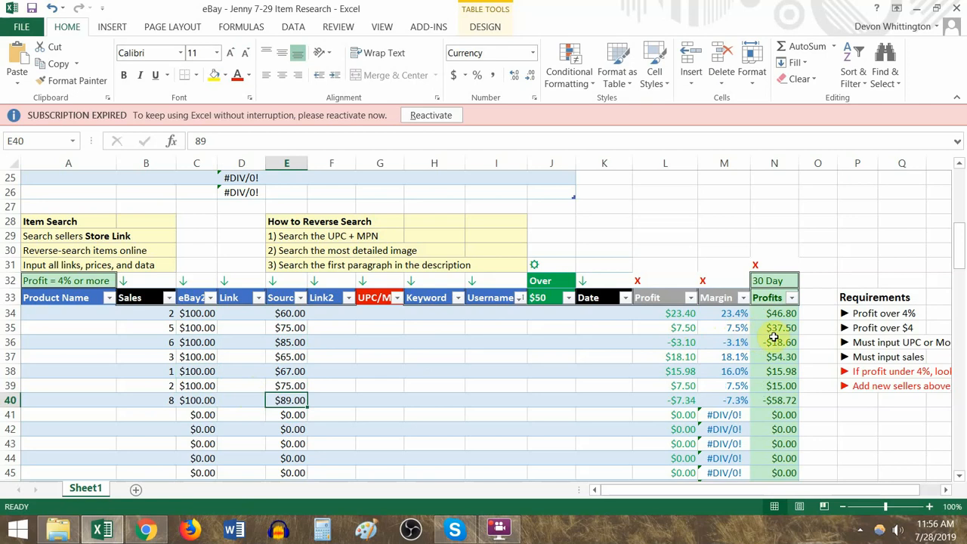
- Set the Source price of the negative-profit item in row 36 to 74
drag(775, 343, 147, 342)
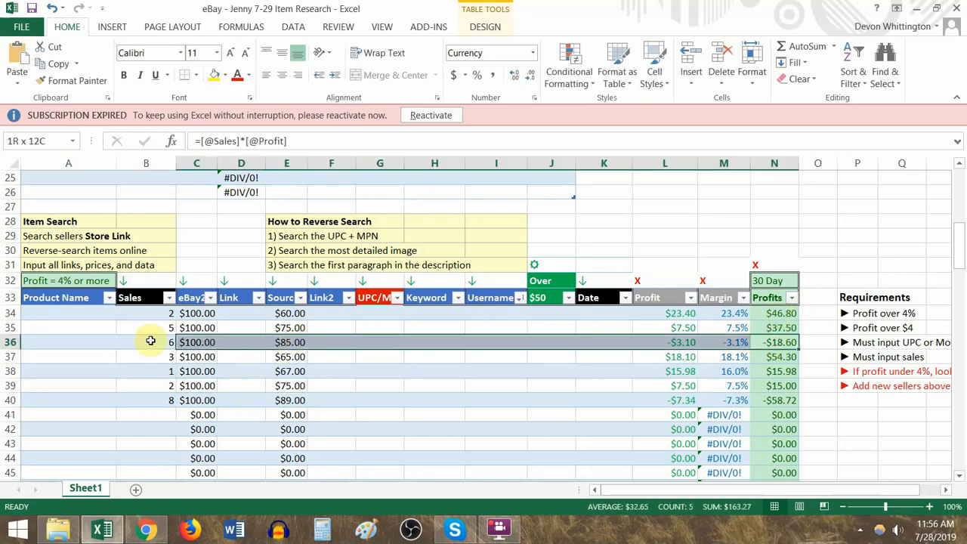
click(294, 343)
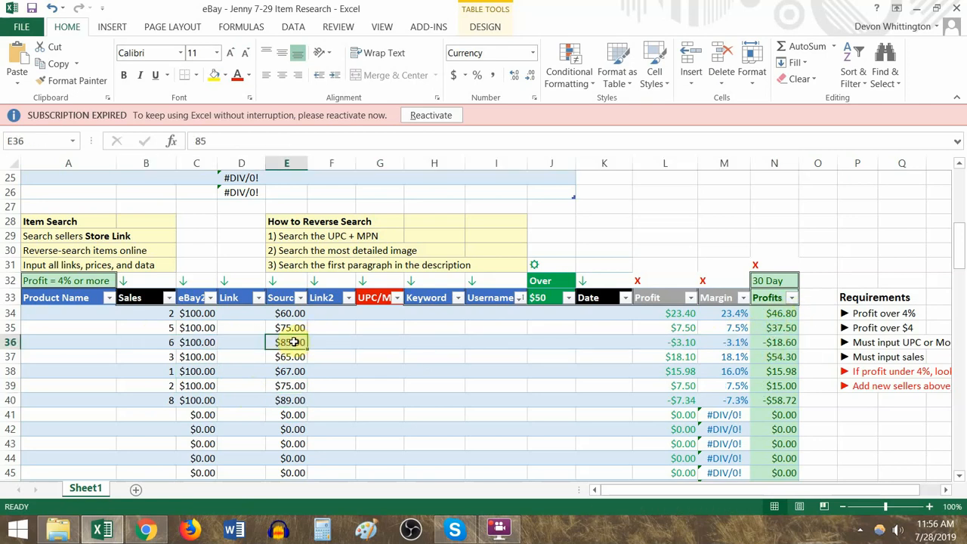
text(74)
key(Return)
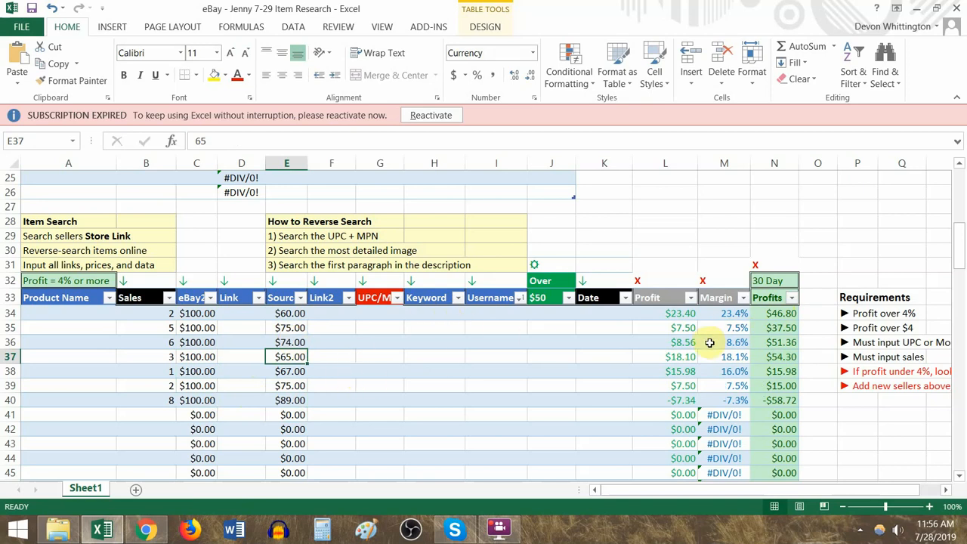
- Try a Source price of 81 for the negative-profit item in row 40
drag(686, 298, 287, 400)
click(295, 401)
text(81)
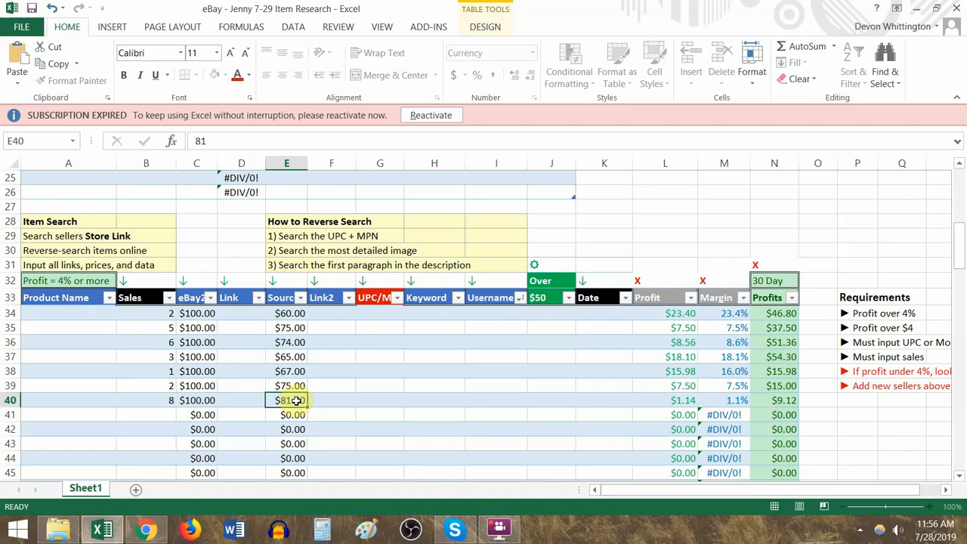
key(Return)
- Set the Source price in E40 to 74 so the item meets the 4% profit requirement
drag(691, 402, 324, 400)
click(293, 401)
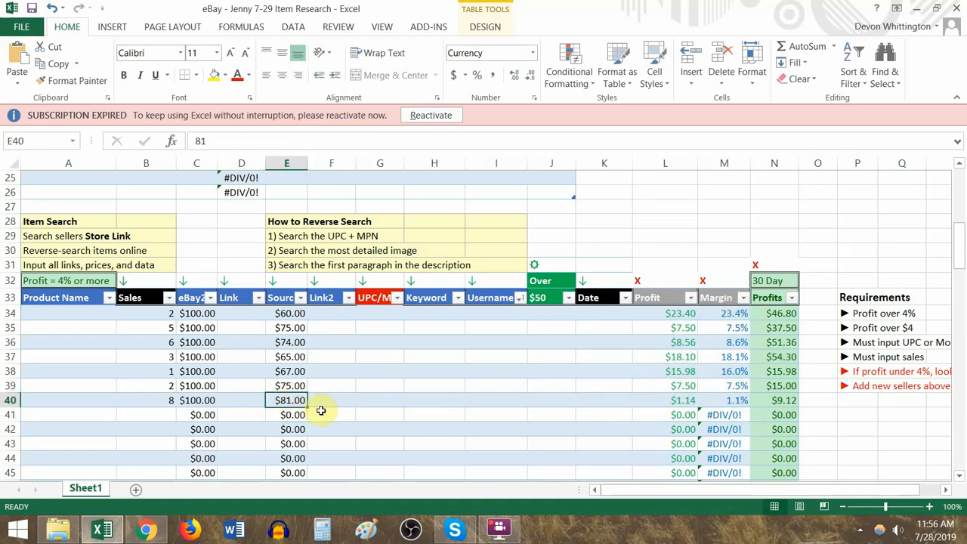
text(74)
key(Return)
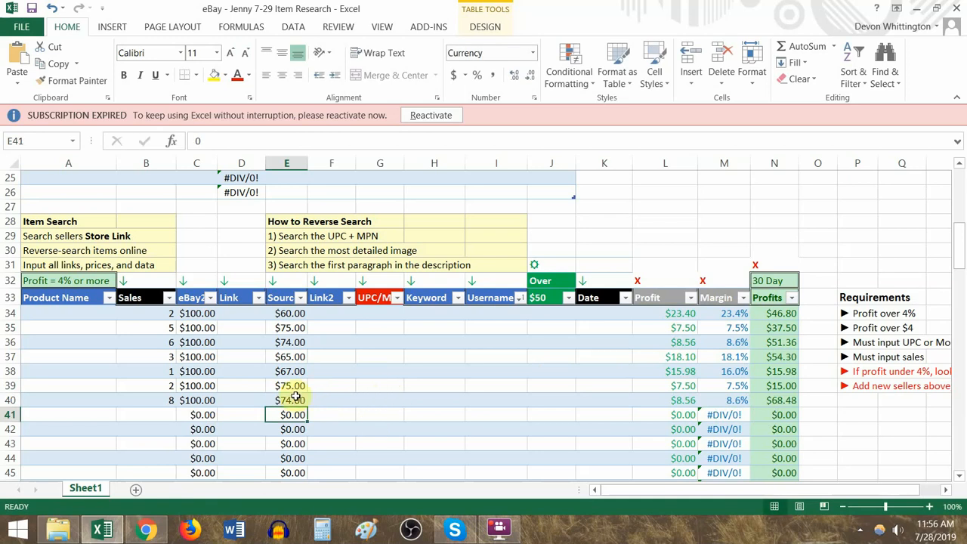
- Examine the Profit and Margin cells of the seven filled items in rows 34 to 40
drag(198, 399, 214, 427)
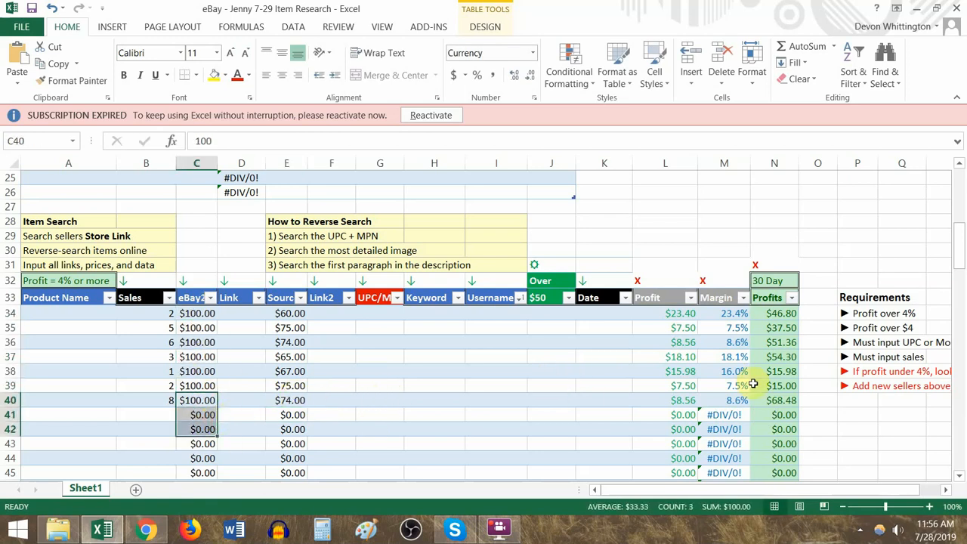
drag(684, 323, 746, 388)
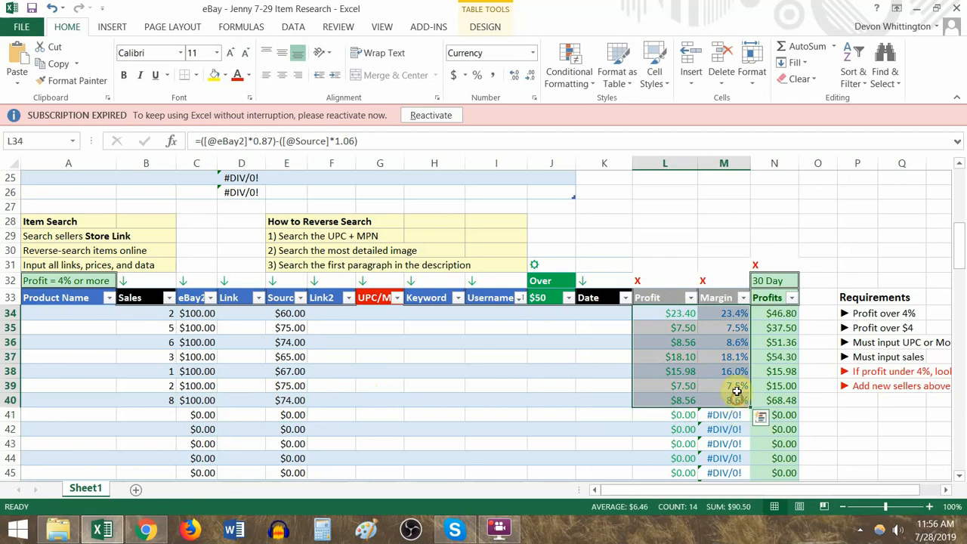
click(736, 313)
drag(736, 347, 735, 400)
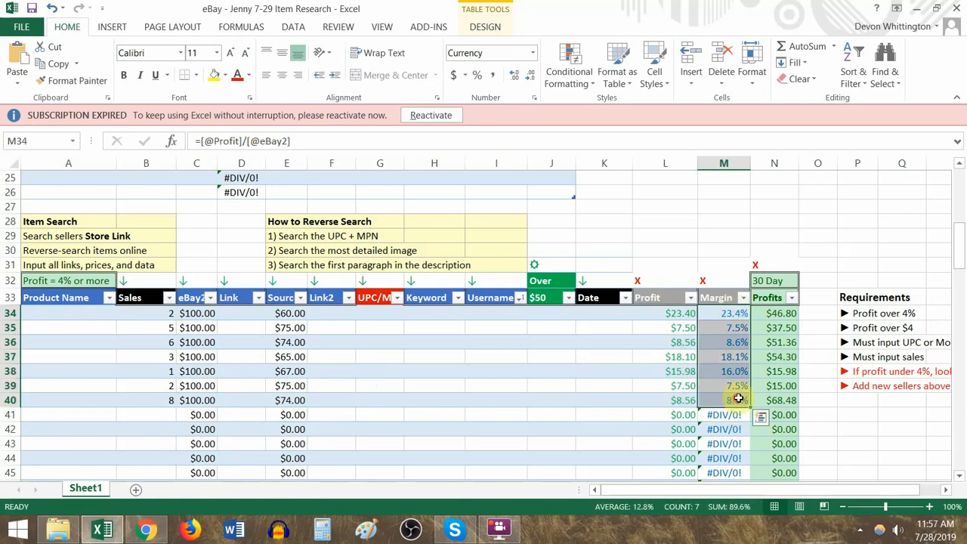
- Sort the product table by 30 Day Profits from largest to smallest and select the top three item rows
click(791, 298)
click(695, 44)
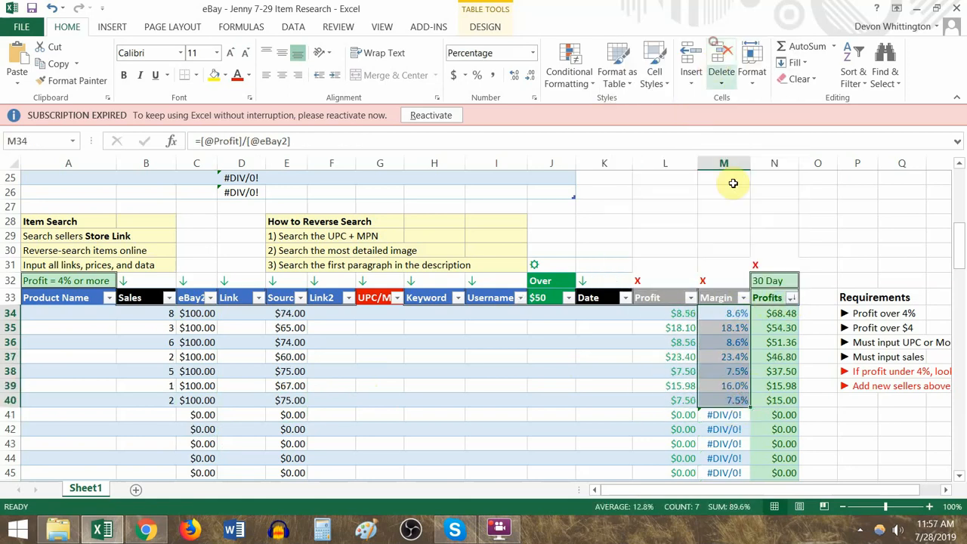
drag(782, 318, 65, 341)
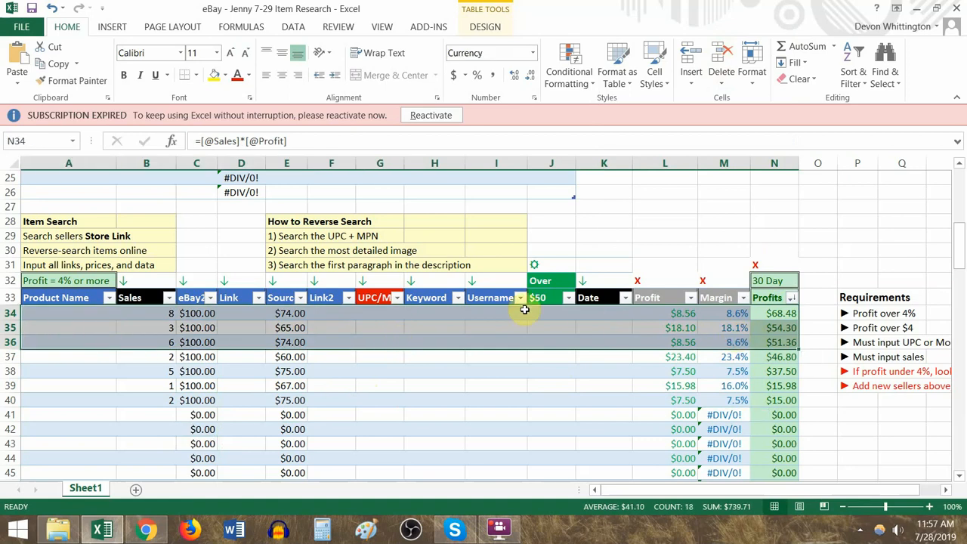
- Enter the sample usernames "you", "him" and "me" in cells I34 to I36
click(474, 314)
text(you)
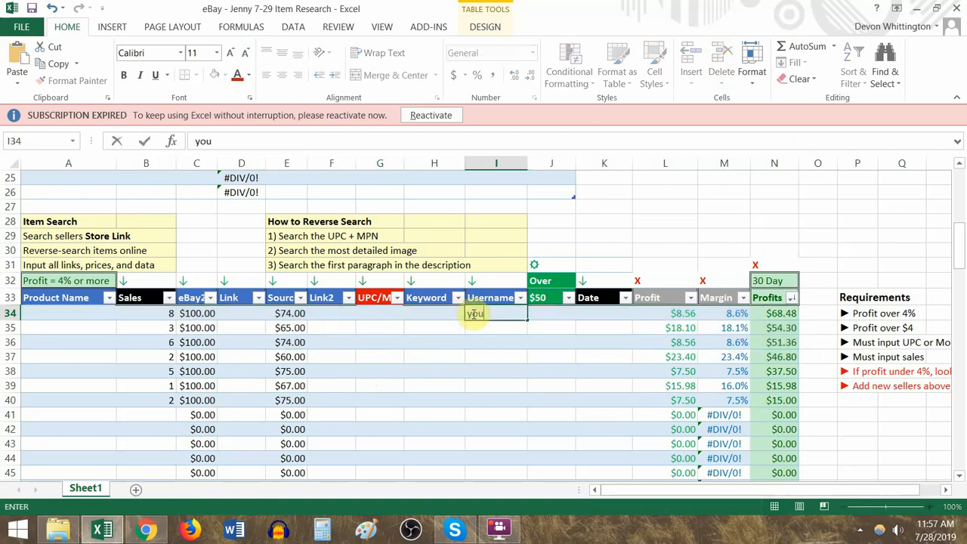
key(Return)
text(him)
key(Return)
text(me)
key(Return)
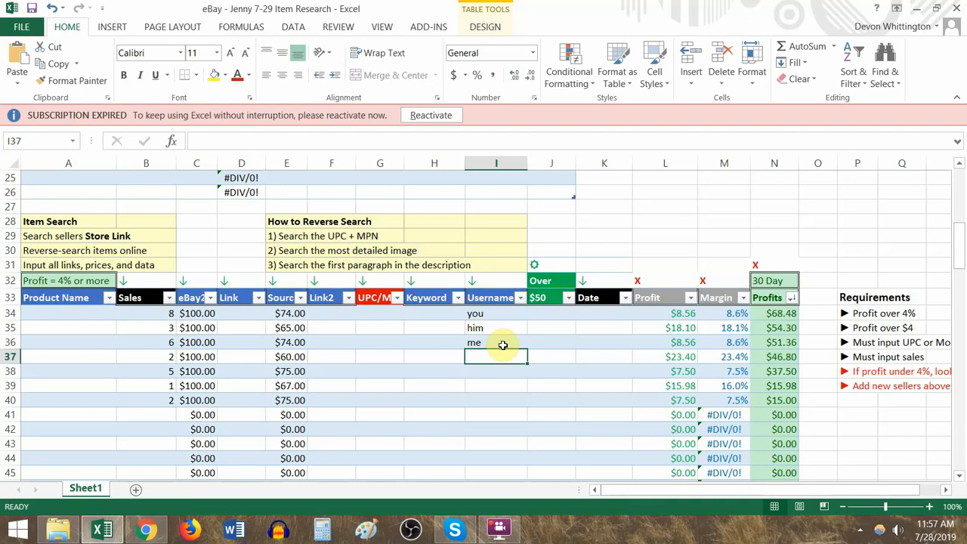
- Copy the gear symbol from J31 into the Over $50 cells J34 to J36 of the top three items
drag(789, 314, 501, 315)
click(558, 265)
key(ctrl+c)
click(548, 312)
key(ctrl+v)
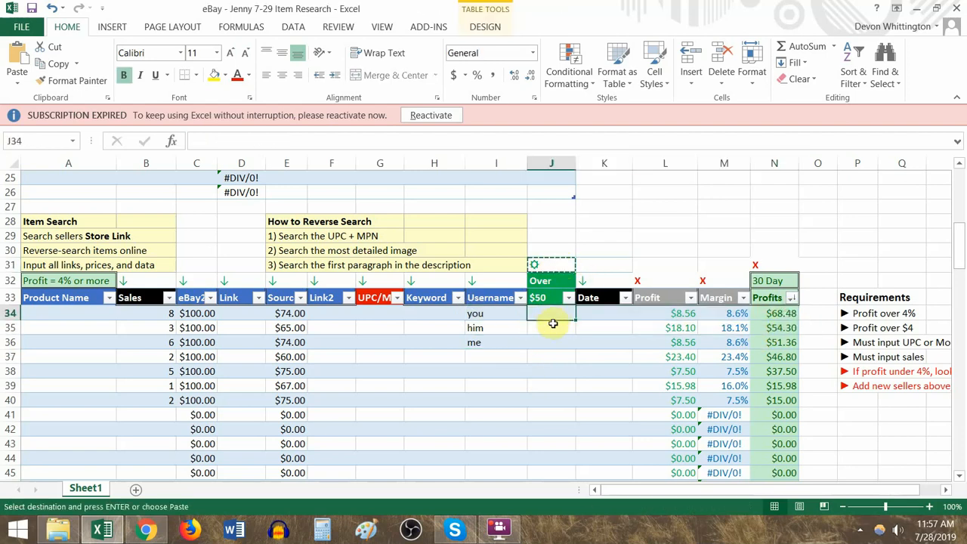
click(553, 328)
key(ctrl+v)
click(555, 344)
key(ctrl+v)
click(547, 265)
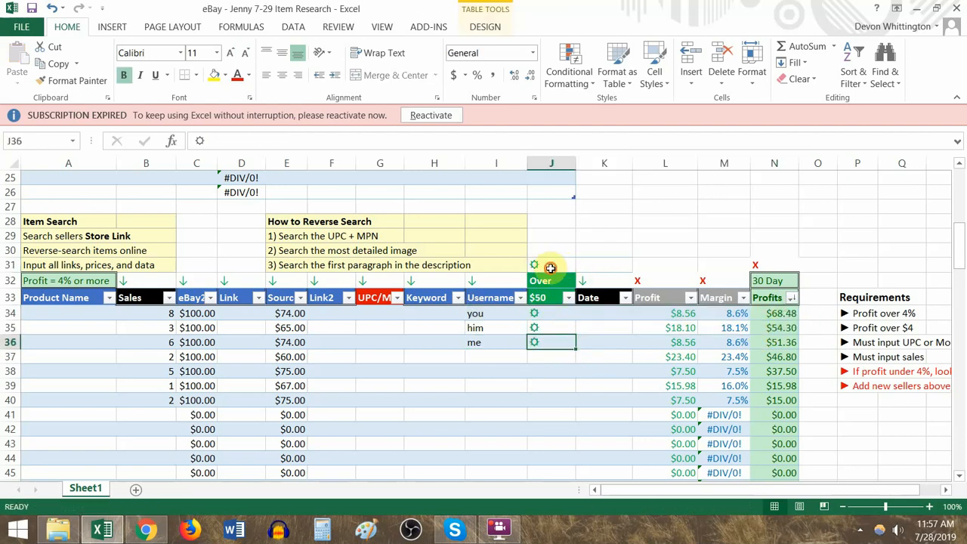
key(Escape)
- Clear the sample usernames and gear symbols from cells I34 to J36
drag(550, 312, 786, 372)
drag(532, 370, 551, 470)
drag(479, 315, 553, 341)
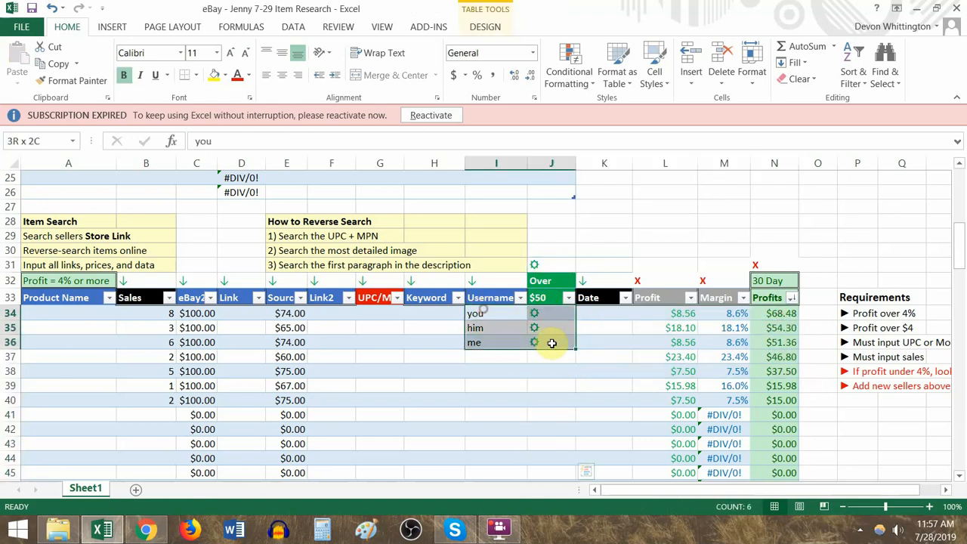
key(Delete)
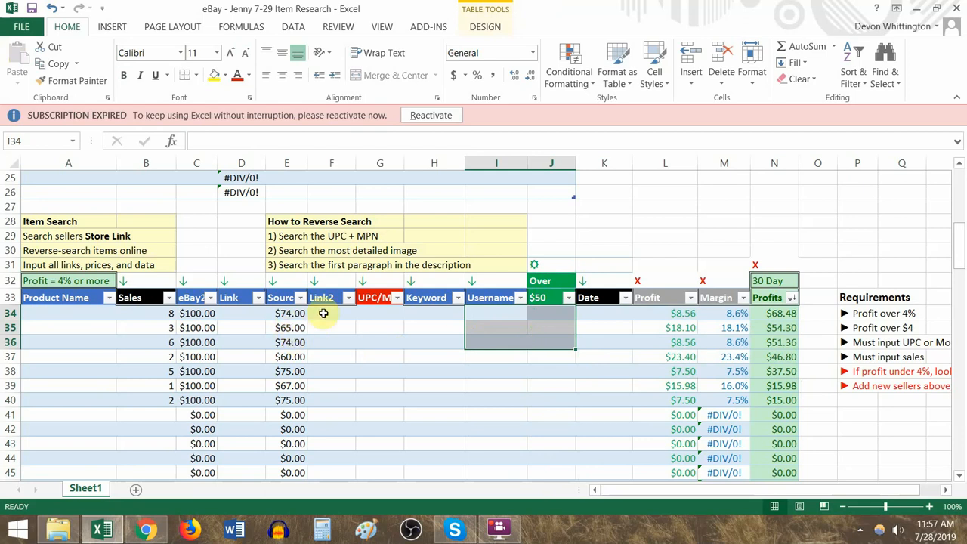
- Open the eBay store link of familyfirstsales from the Sellers table
drag(161, 313, 136, 311)
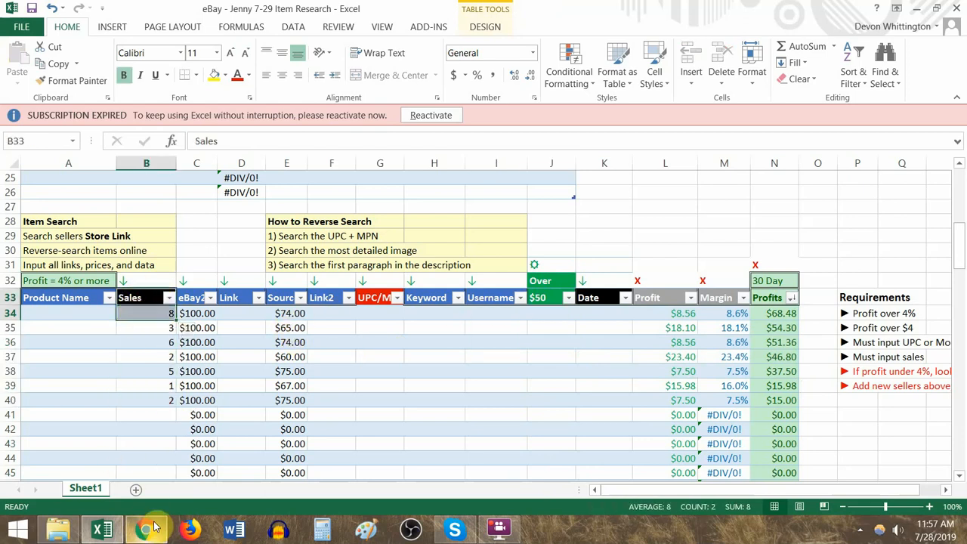
scroll(249, 341, up, 8)
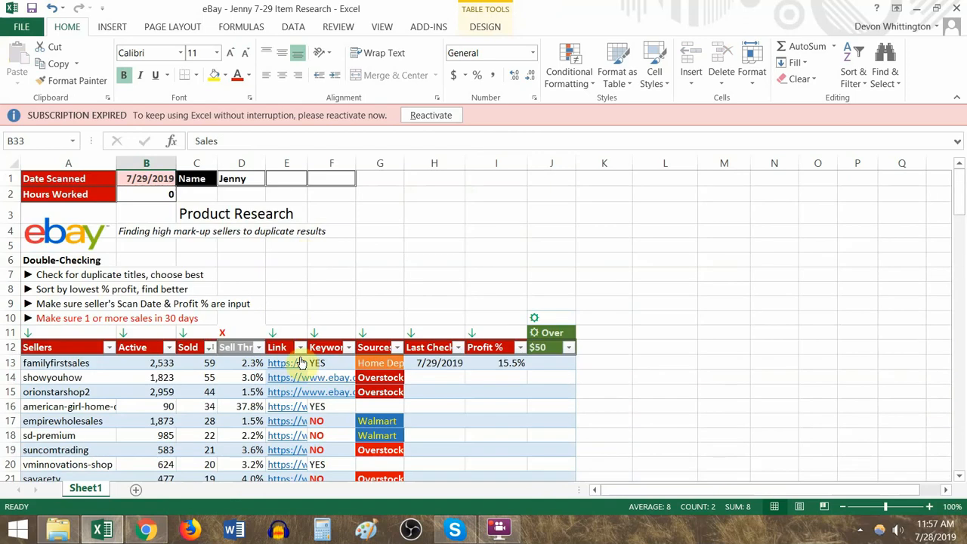
click(294, 363)
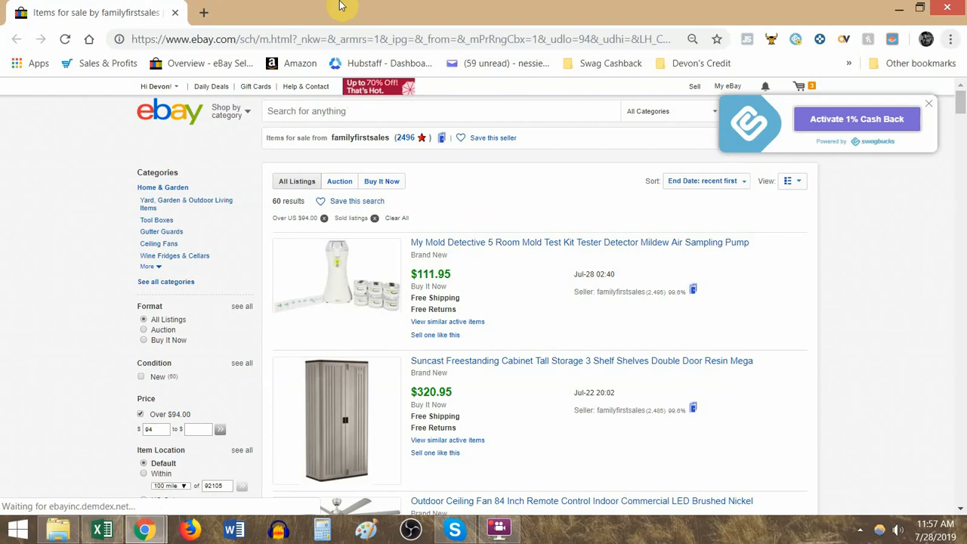
- Return to Excel and review the Item Search and How to Reverse Search instructions above the product table
key(alt+Tab)
scroll(295, 298, down, 2)
scroll(283, 302, down, 6)
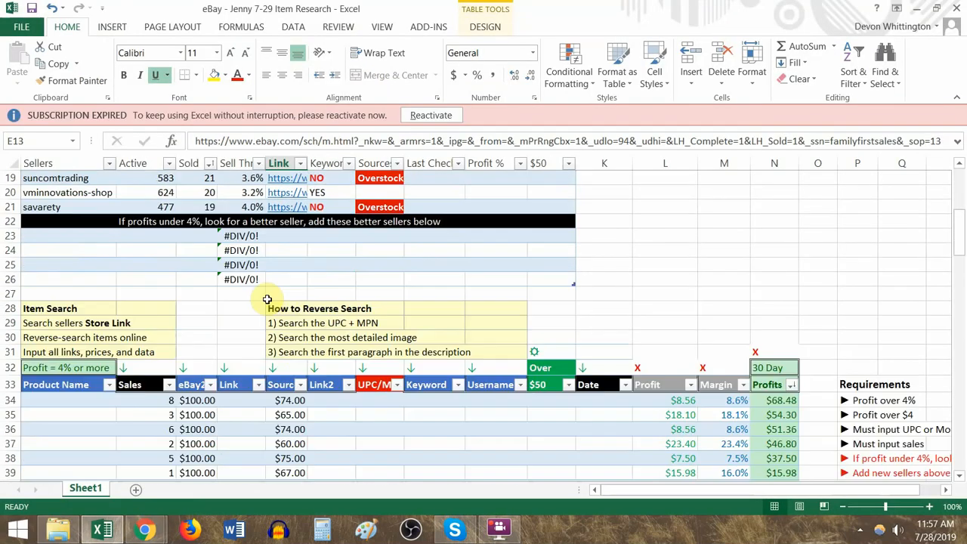
- Switch to Chrome, open the seller's first sold listings in separate tabs, including the Suncast cabinet, and view the Mold Detective listing
key(alt+Tab)
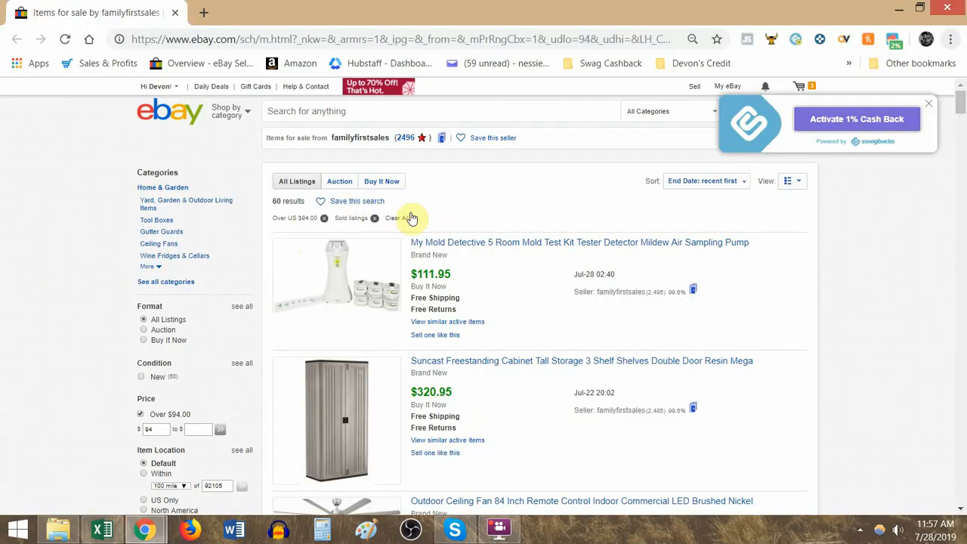
middle_click(481, 362)
middle_click(481, 358)
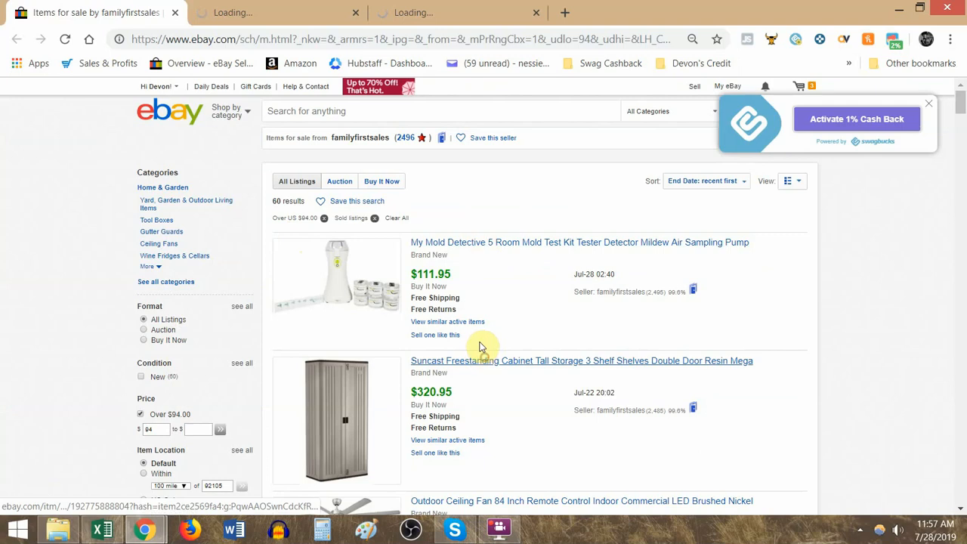
scroll(503, 363, down, 2)
click(254, 9)
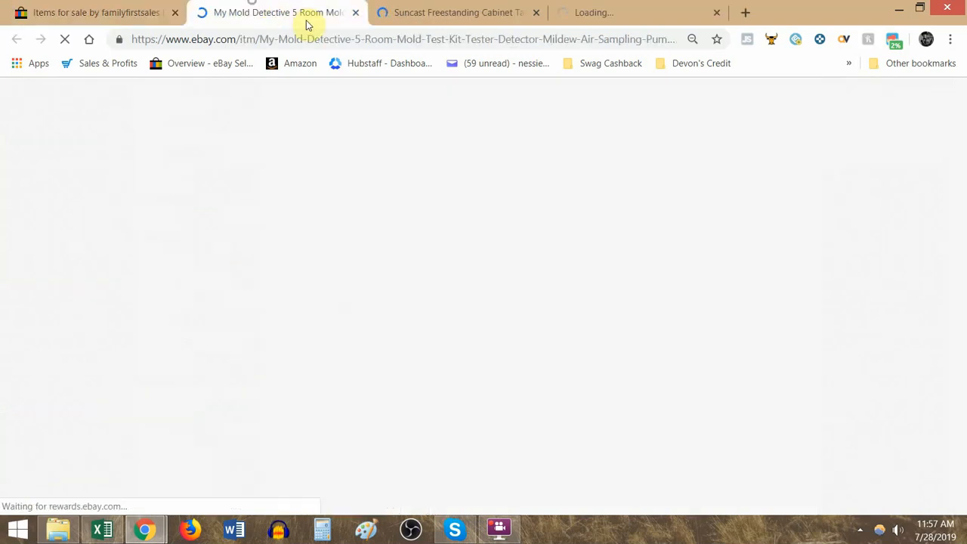
- View the Mold Detective listing, then switch to Excel and clear the sample sales figures below B34
scroll(505, 274, down, 2)
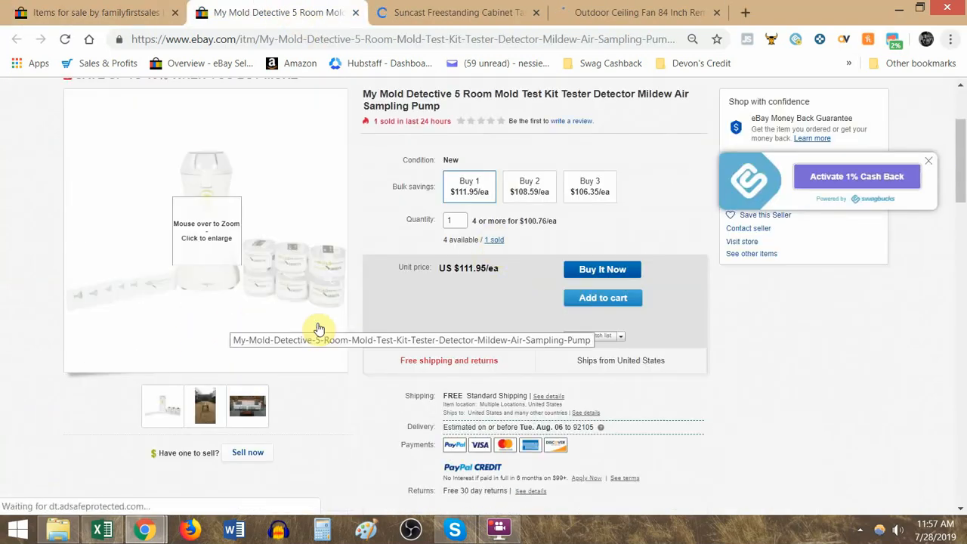
click(417, 297)
key(alt+Tab)
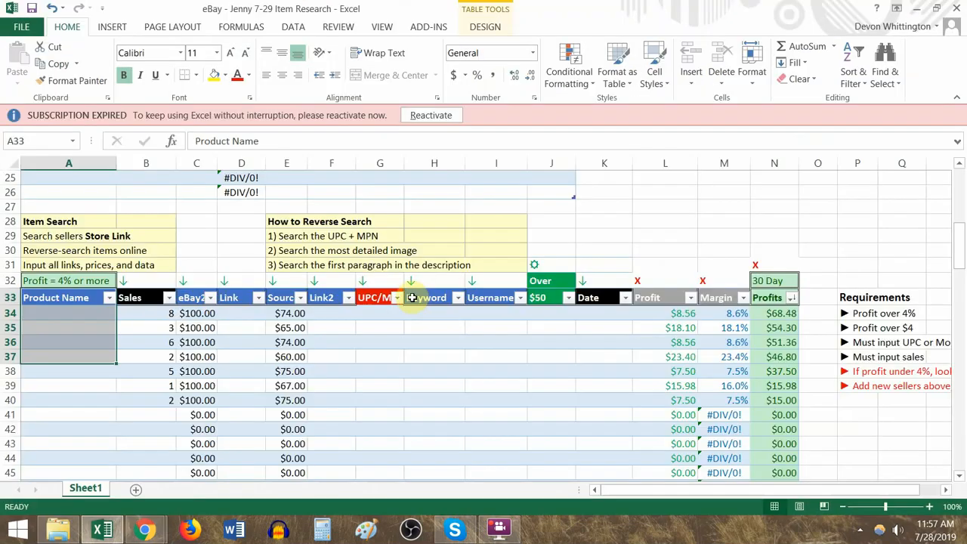
click(140, 312)
drag(159, 331, 202, 412)
key(Delete)
- Reset the sample eBay prices and source prices in the product table to $0.00
key(ctrl+c)
drag(199, 331, 201, 315)
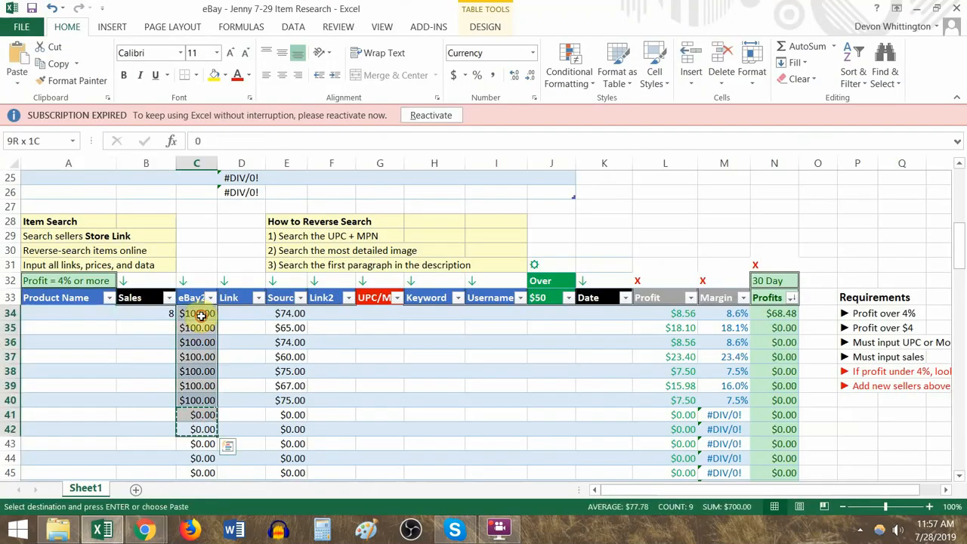
key(ctrl+v)
click(294, 428)
key(ctrl+c)
shift+click(285, 313)
key(ctrl+v)
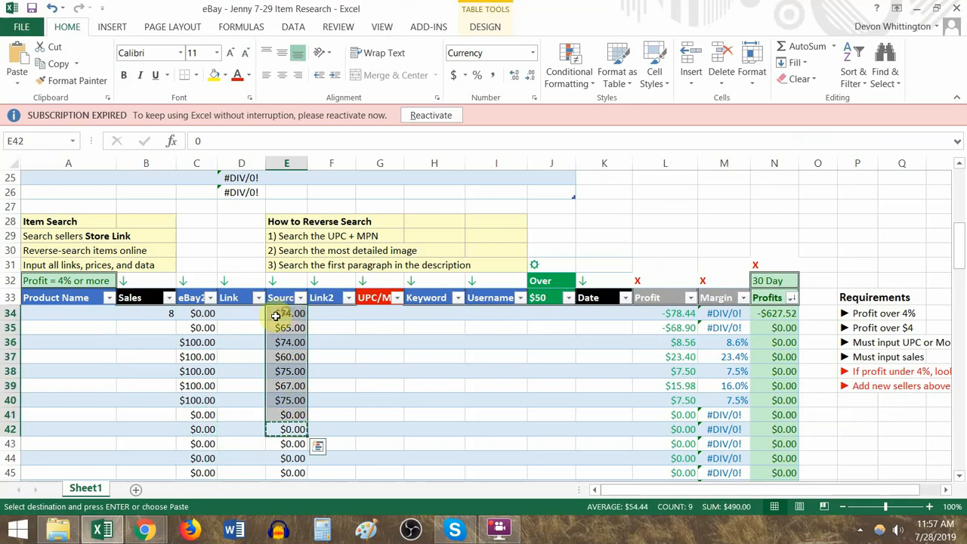
drag(201, 327, 207, 427)
key(ctrl+v)
- Set the sales figure in B34 to 0
click(172, 313)
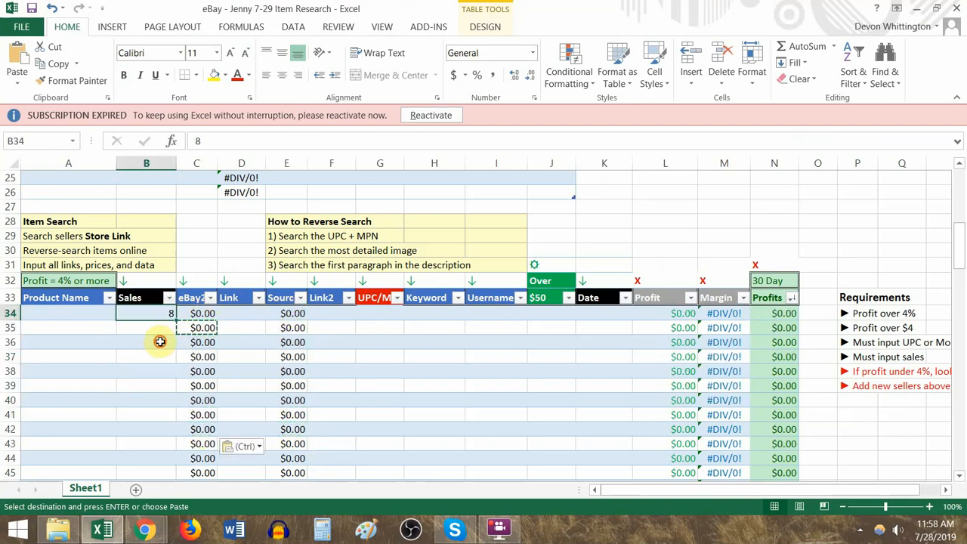
text(0)
click(161, 341)
click(91, 316)
click(139, 312)
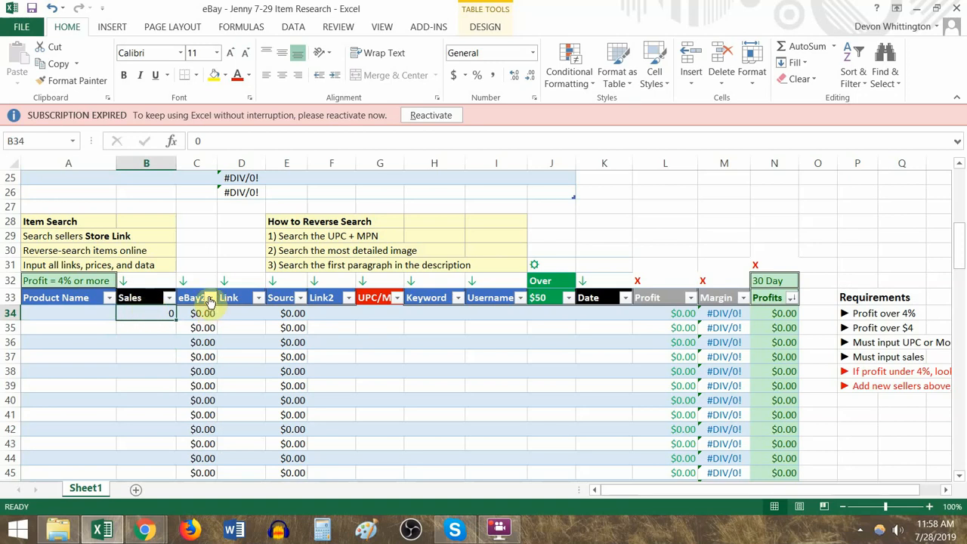
- Enter 1 as the Mold Detective listing's sales in B34 and switch to Chrome
key(alt+Tab)
key(alt+Tab)
text(1)
key(alt+Tab)
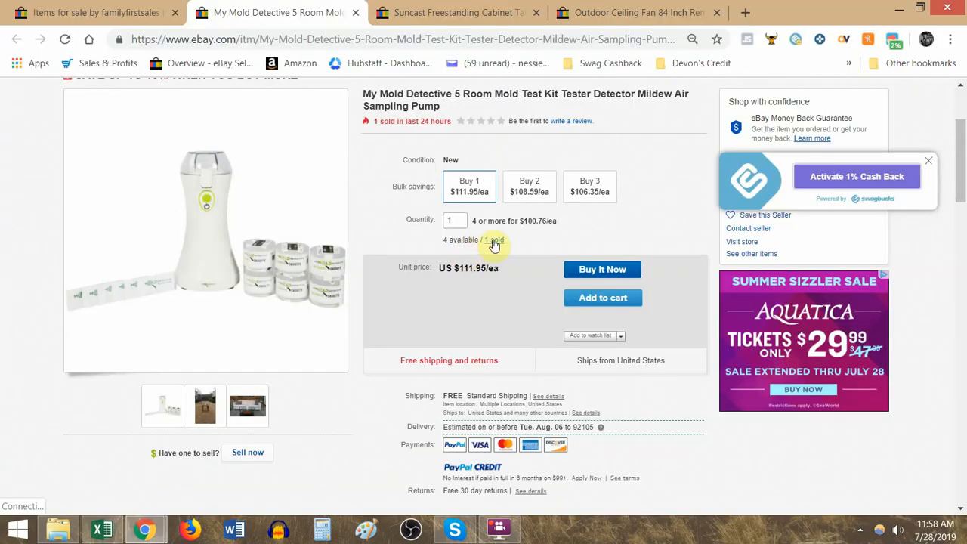
- Open the listing's purchase history, check the date of purchase, and return to the listing
click(493, 241)
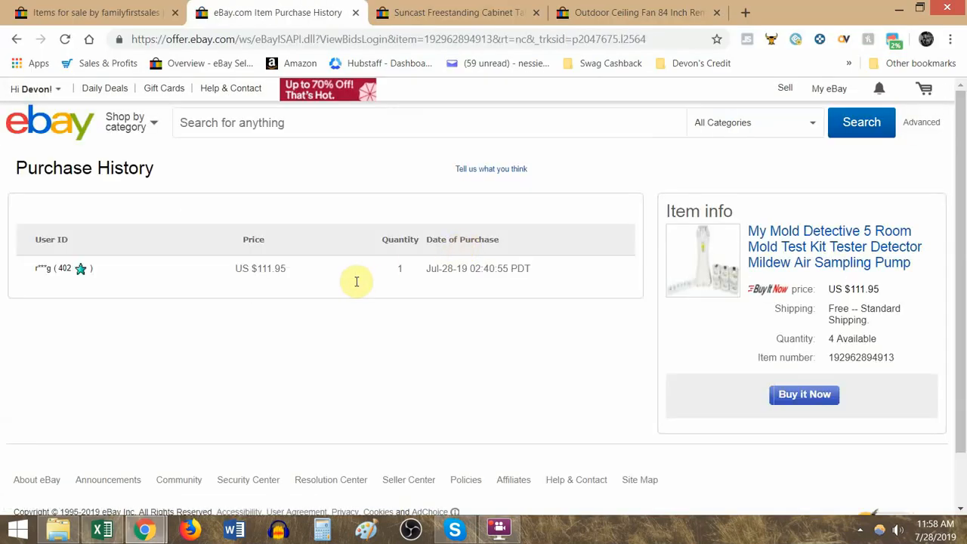
drag(441, 268, 467, 270)
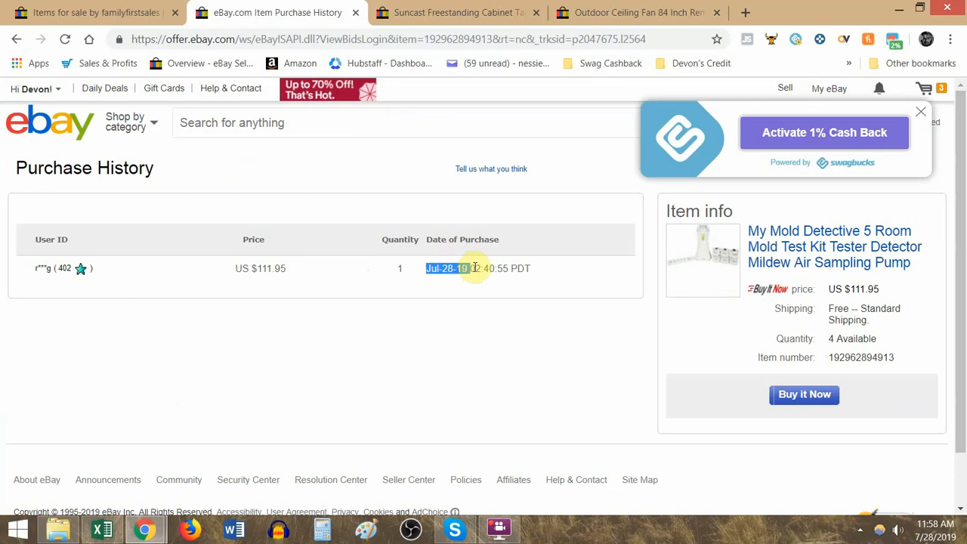
click(13, 40)
- Copy the Mold Detective listing's URL from Chrome into the eBay link cell D34 in Excel
key(alt+Tab)
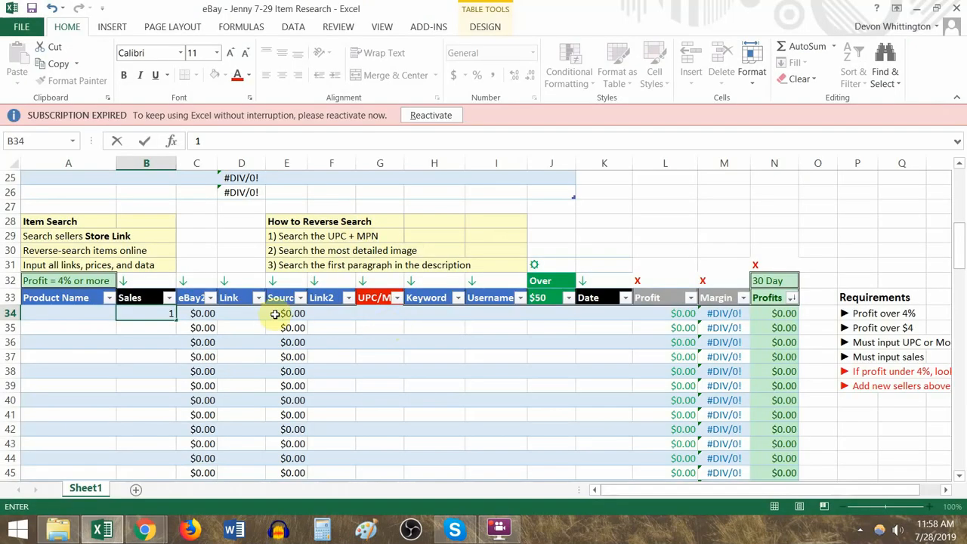
click(248, 313)
key(alt+Tab)
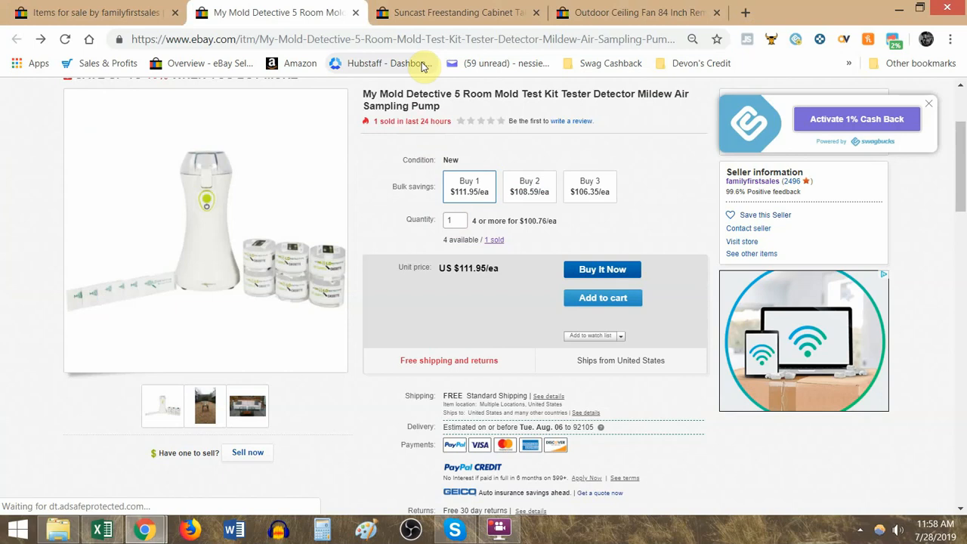
key(ctrl+l)
key(ctrl+c)
key(alt+Tab)
key(ctrl+v)
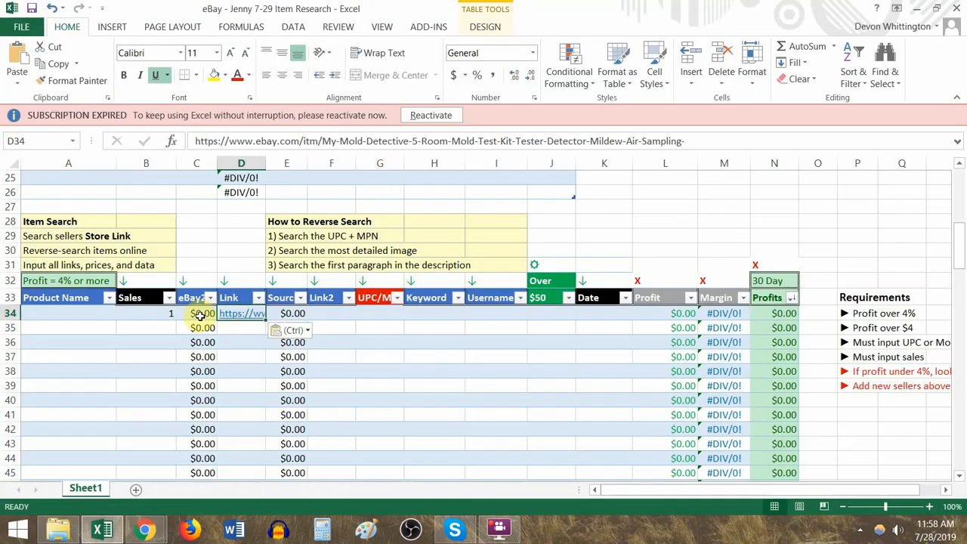
- Enter the listing's eBay price of 111.95 in C34 and move on to the source link cell F34
click(202, 316)
key(alt+Tab)
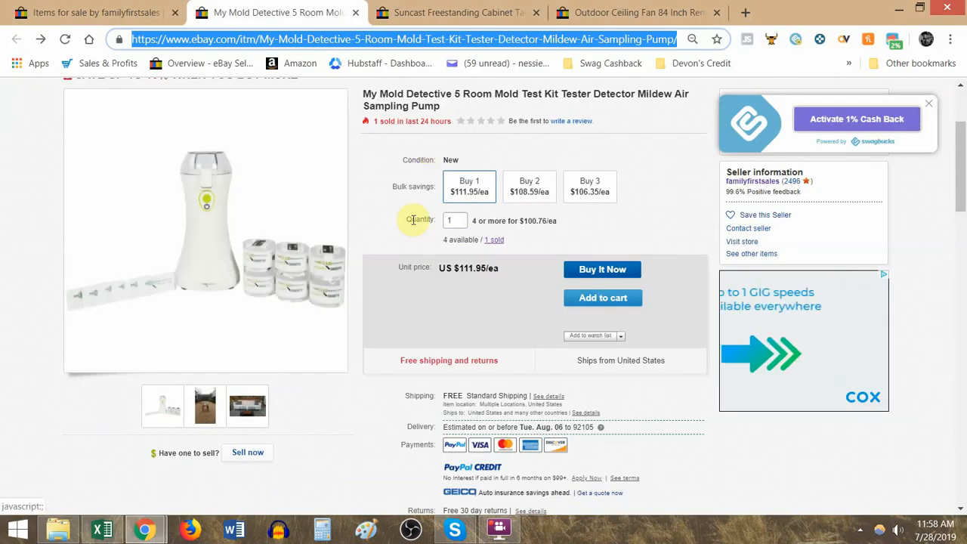
key(alt+Tab)
text(11)
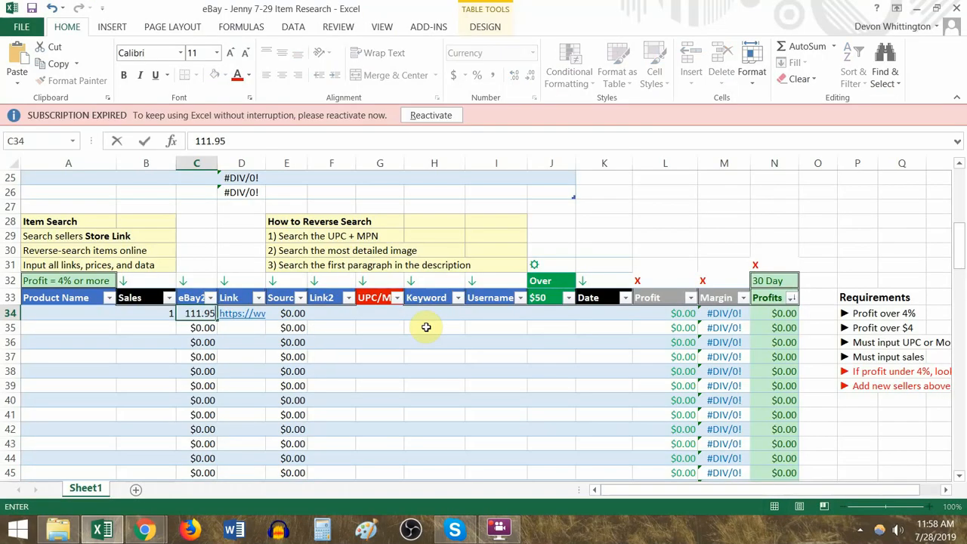
text(1.95)
key(Tab)
key(Tab)
key(Tab)
- Switch to Chrome and search Google for the MPN MMD105A from the listing's item specifics
key(alt+Tab)
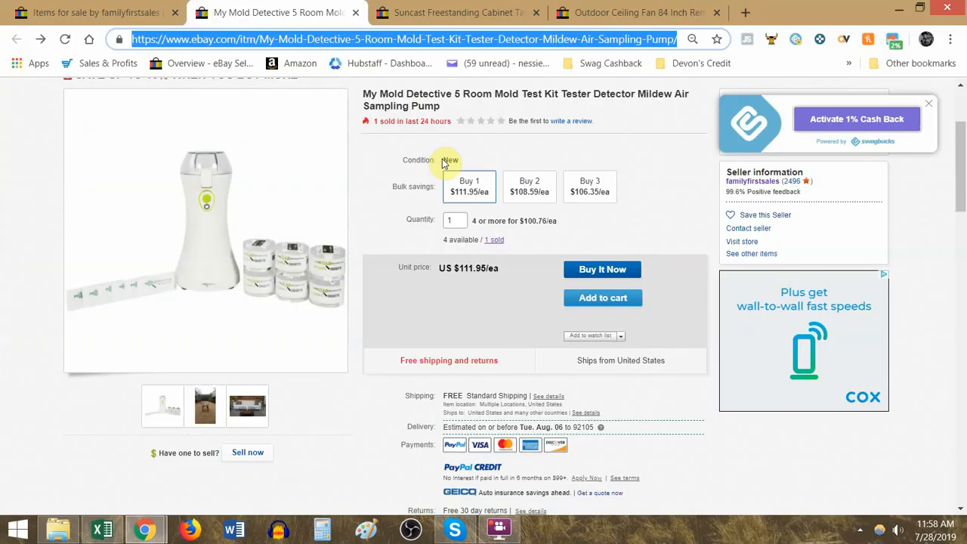
click(435, 304)
scroll(443, 292, down, 4)
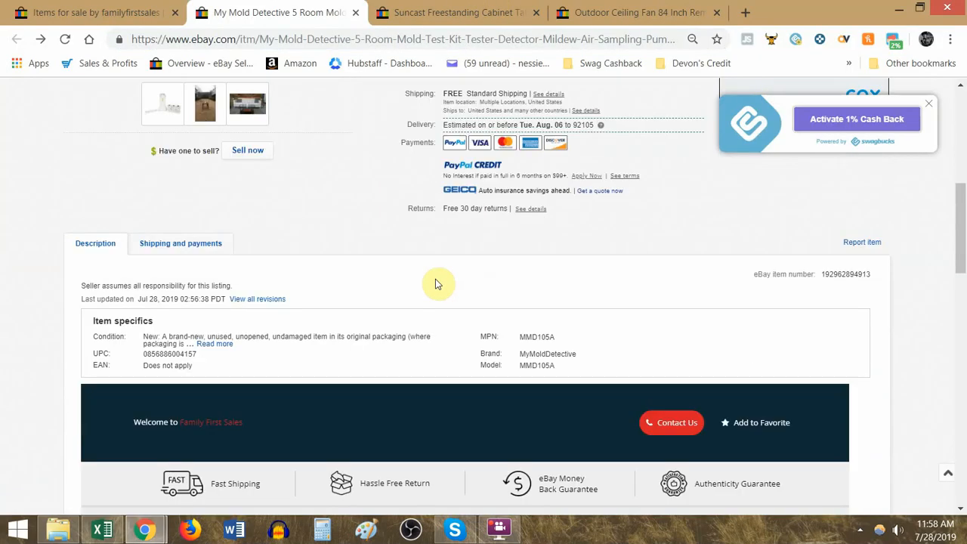
right_click(543, 338)
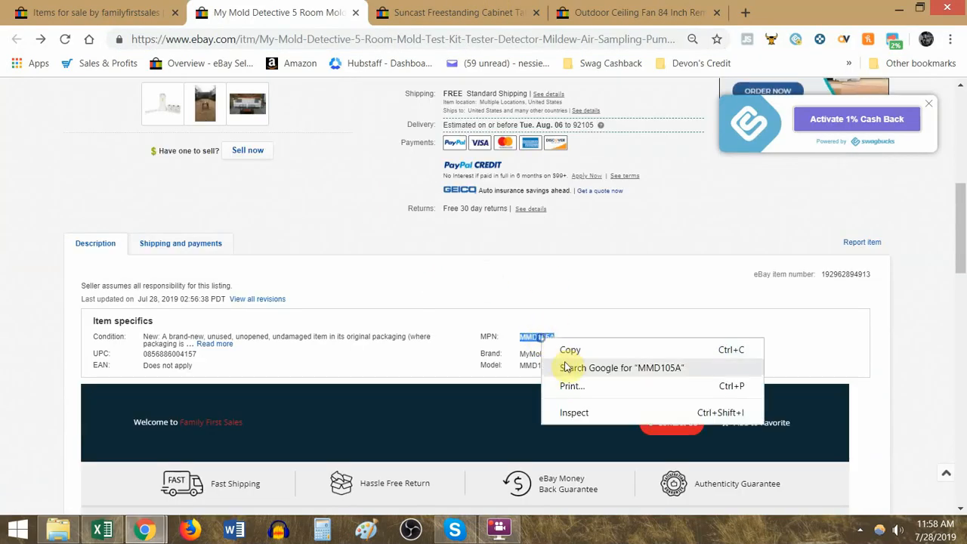
click(574, 367)
click(295, 13)
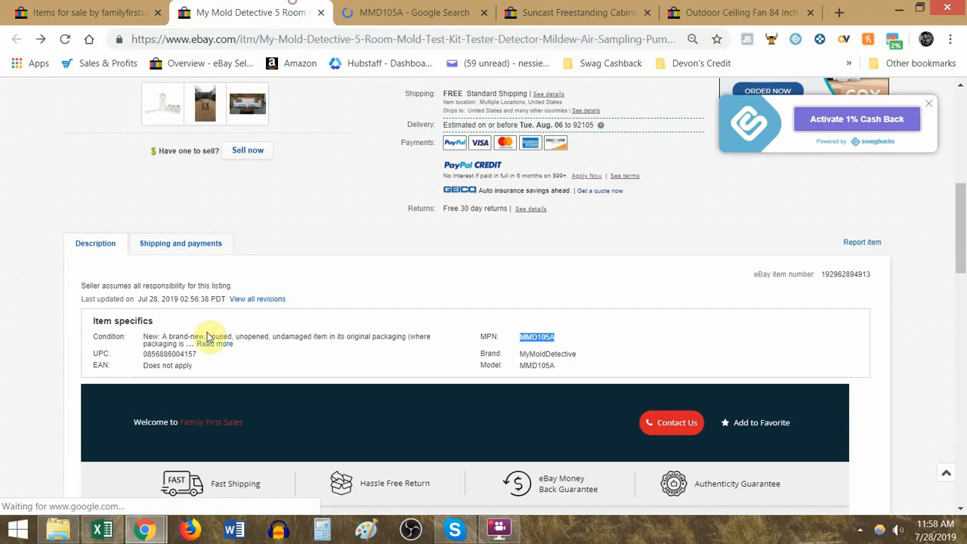
right_click(173, 353)
click(227, 383)
- Compare the shopping offers and prices in the Google results for the MPN and the UPC
drag(477, 6, 363, 6)
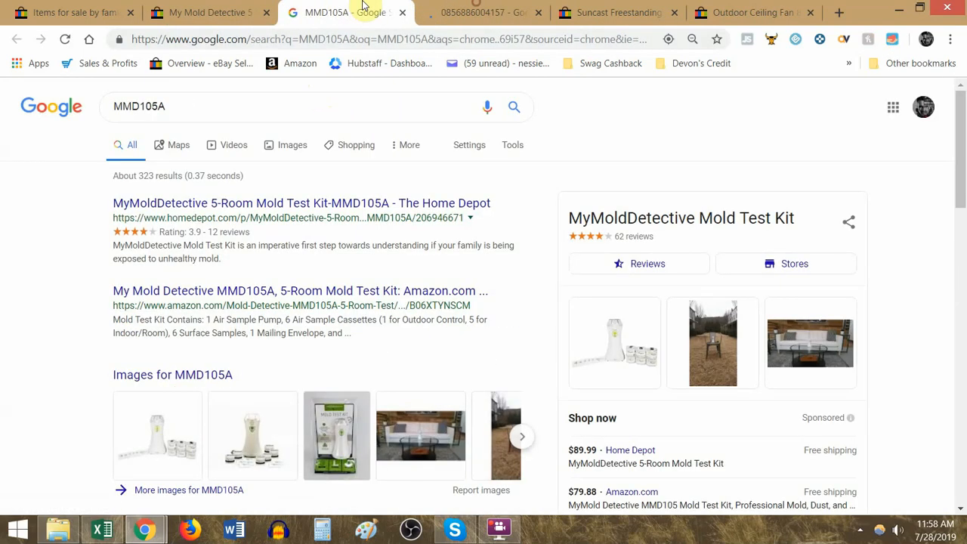
scroll(650, 355, down, 2)
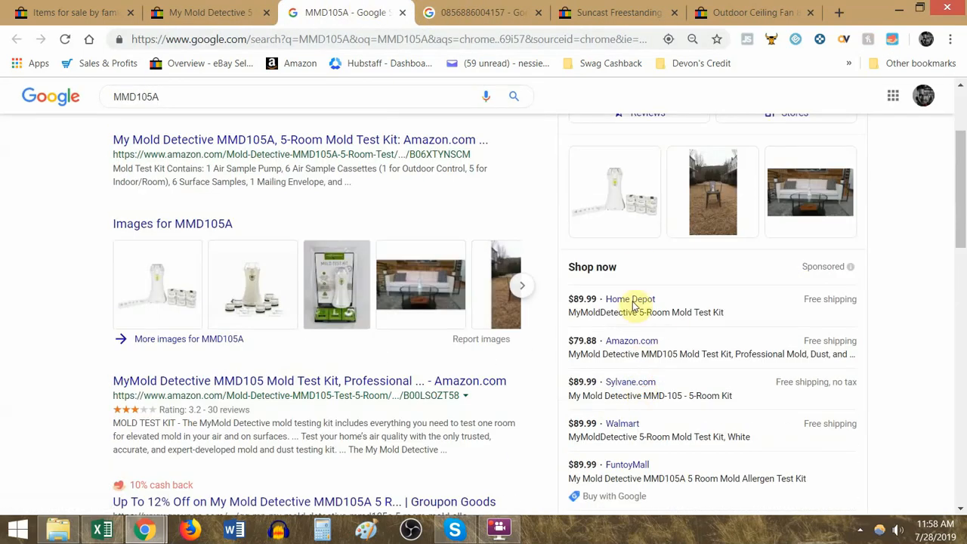
click(443, 11)
scroll(574, 261, down, 5)
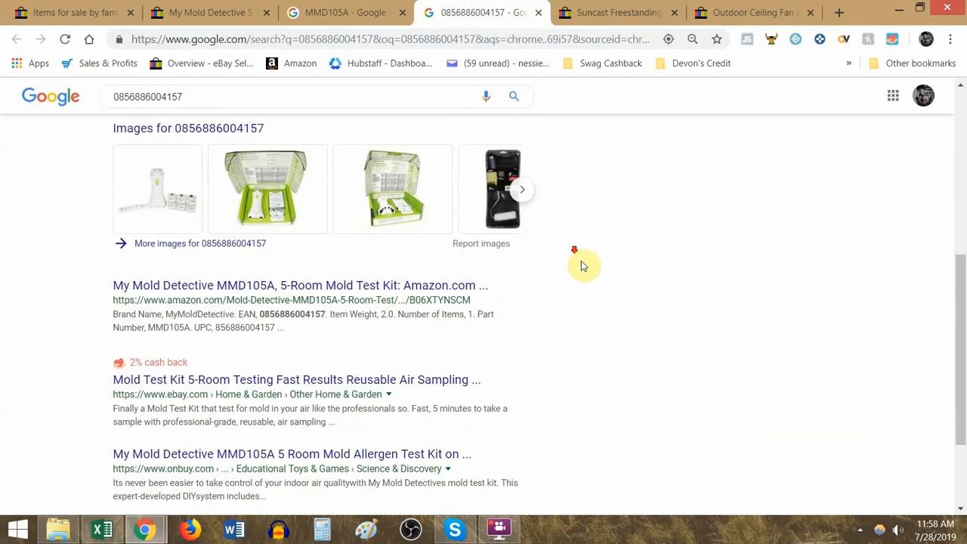
scroll(582, 264, up, 2)
scroll(465, 257, up, 3)
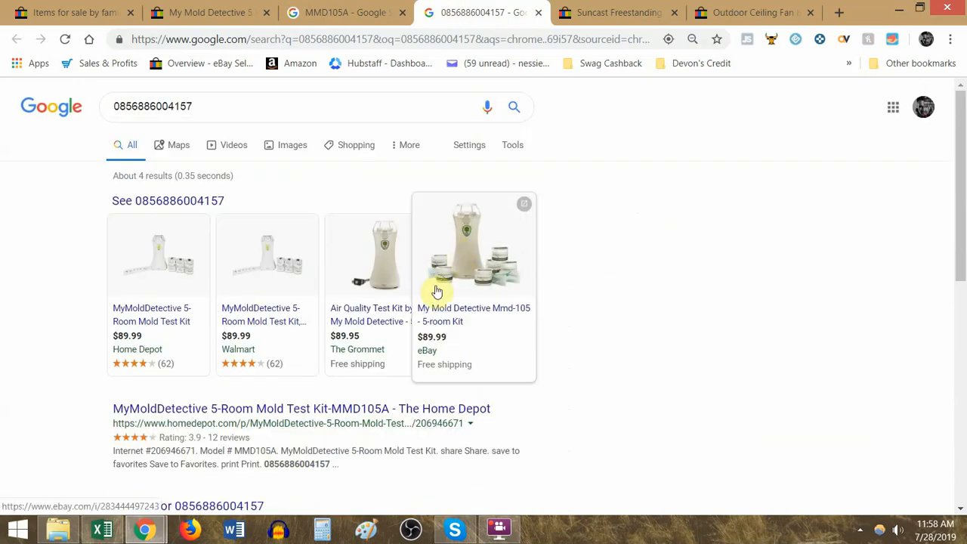
drag(236, 107, 7, 95)
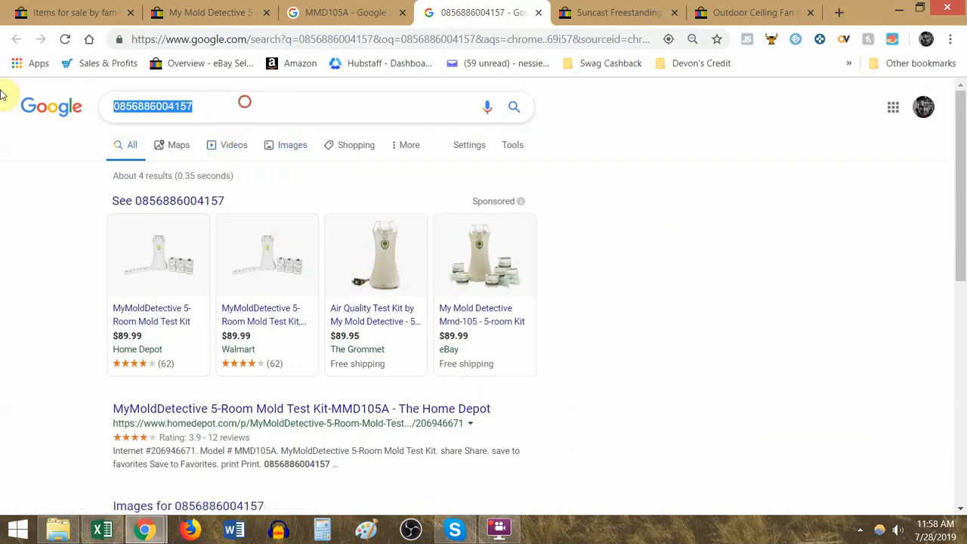
- Open the Home Depot and Amazon.com offers from the MMD105A results in separate tabs
click(379, 9)
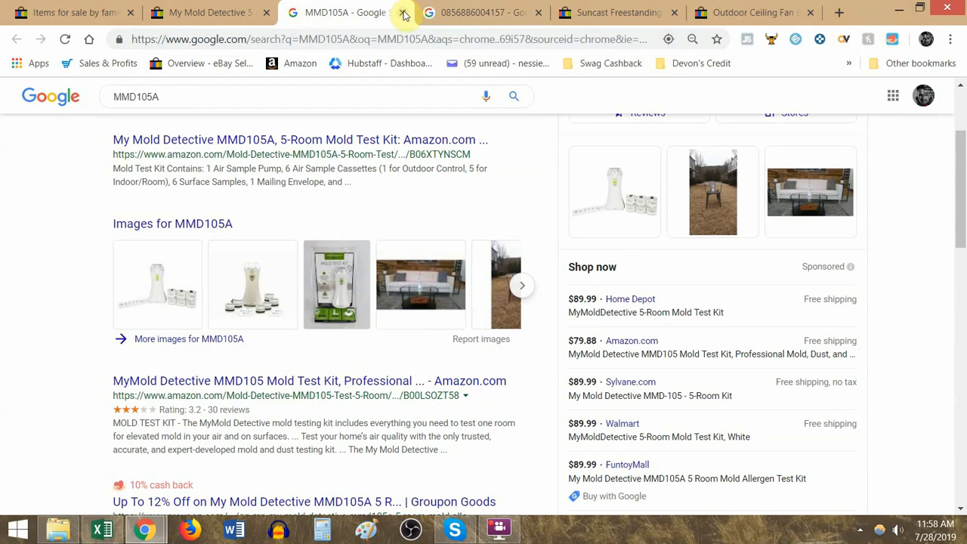
middle_click(642, 304)
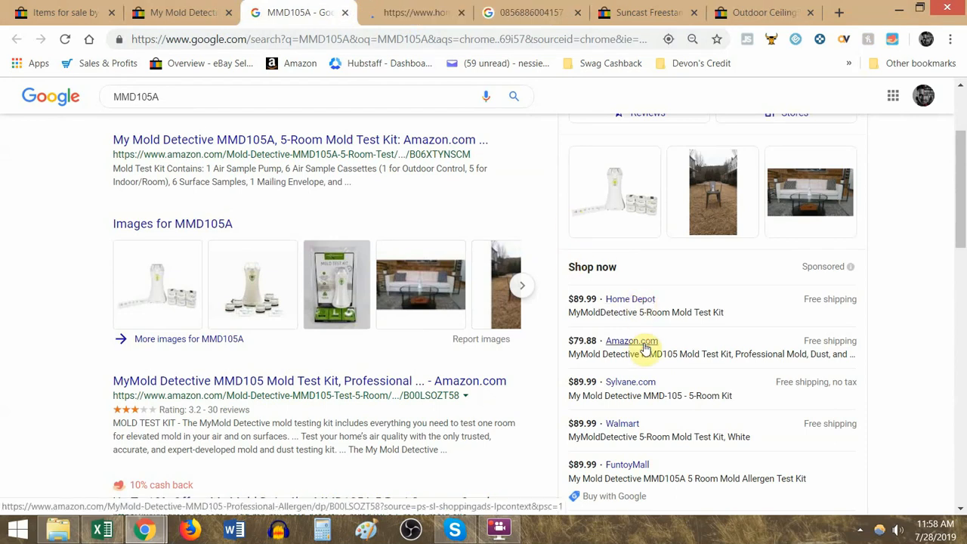
middle_click(643, 344)
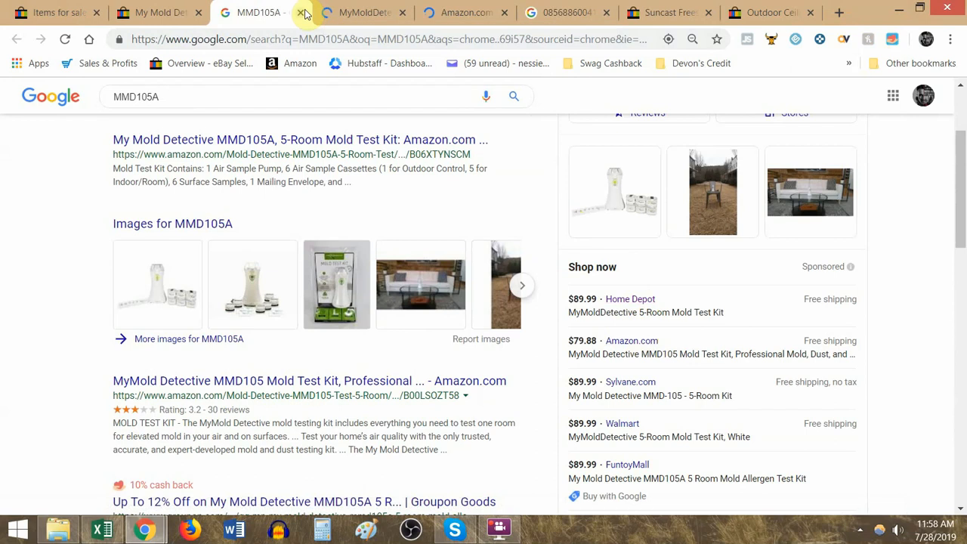
- Copy MMD105A from the Google search into the UPC/MPN cell G34 in Excel and select F34
double_click(240, 97)
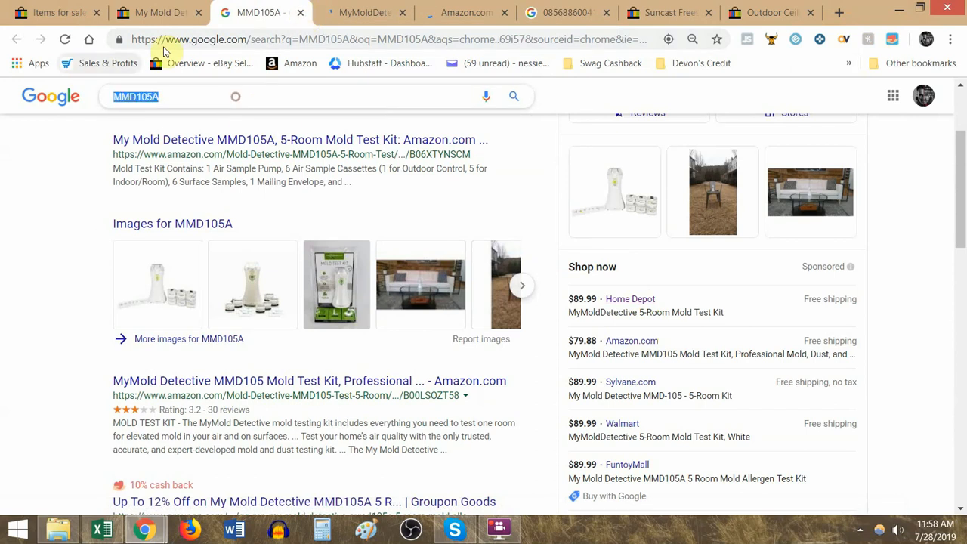
key(alt+Tab)
key(alt+Tab)
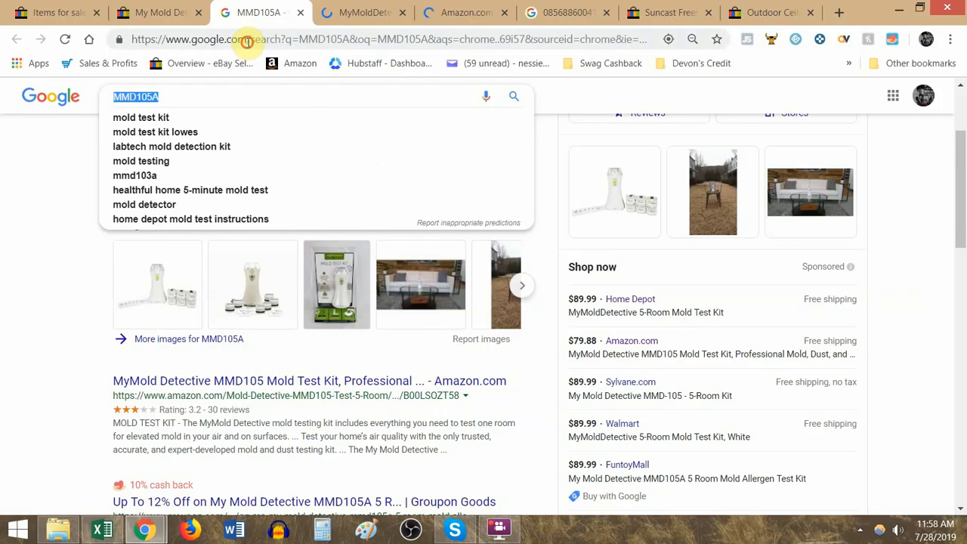
click(248, 43)
key(ctrl+v)
key(alt+Tab)
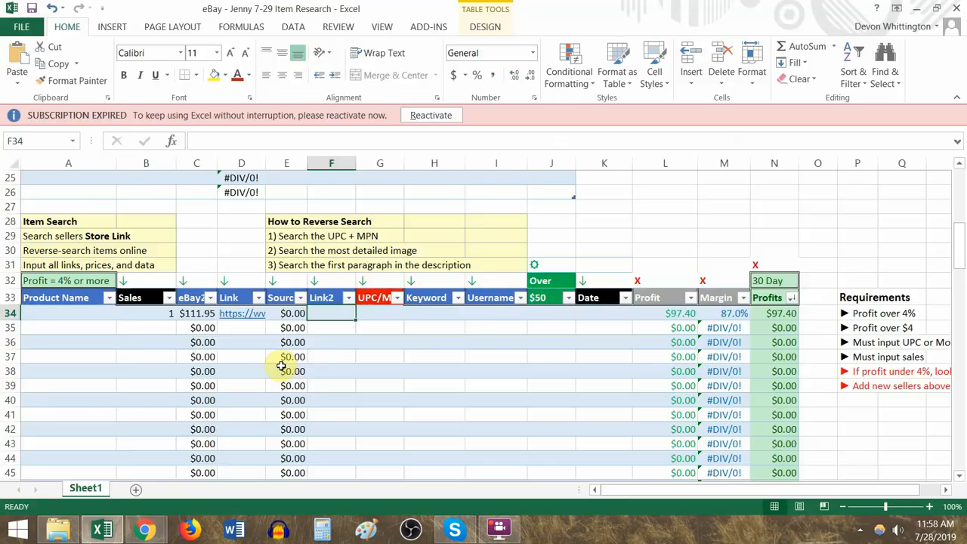
click(378, 313)
click(331, 318)
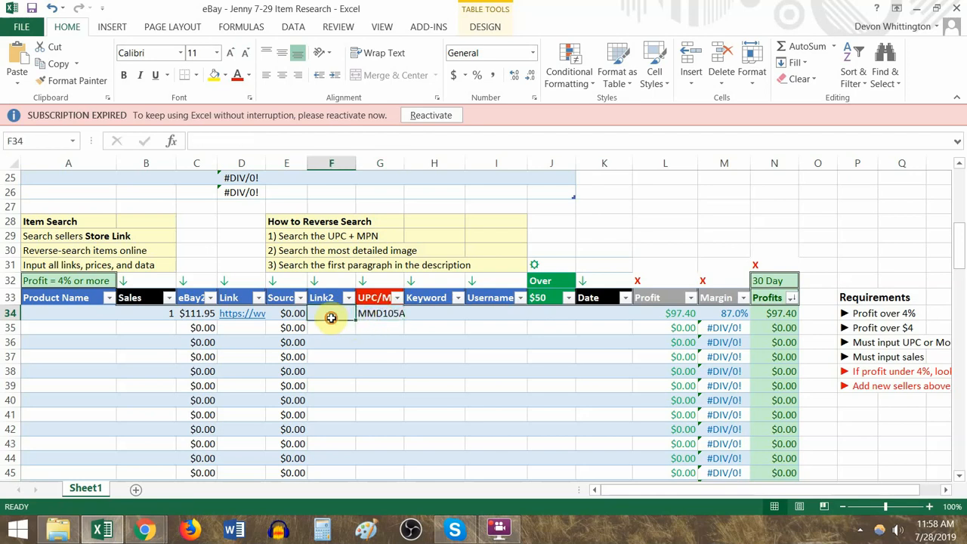
- Switch to Chrome, close the MMD105A search, and view the Home Depot and Amazon product pages
key(alt+Tab)
click(350, 7)
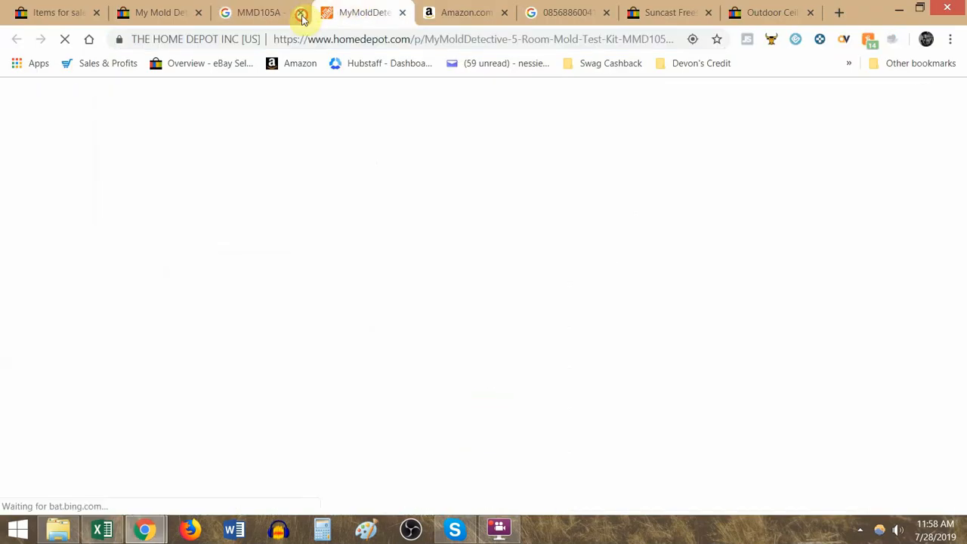
click(302, 13)
scroll(343, 131, down, 4)
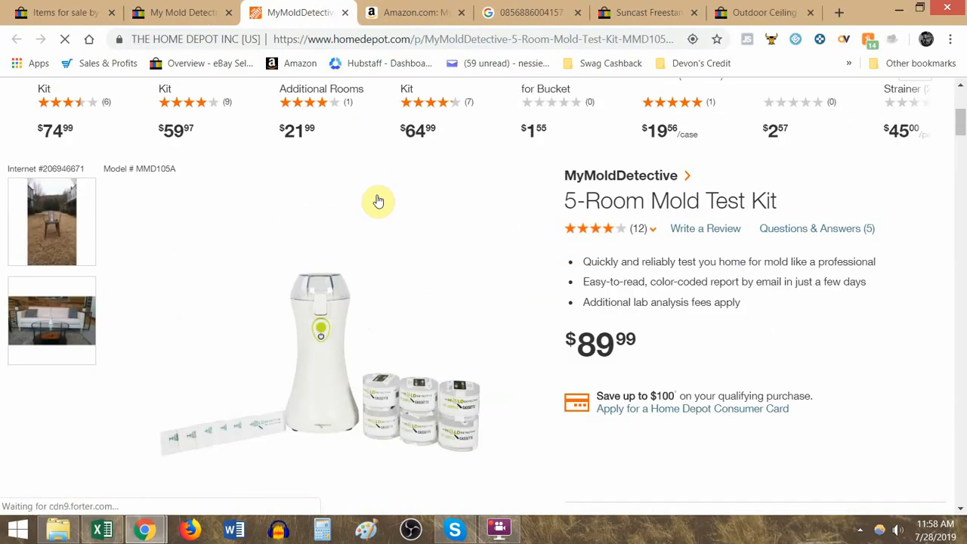
click(402, 7)
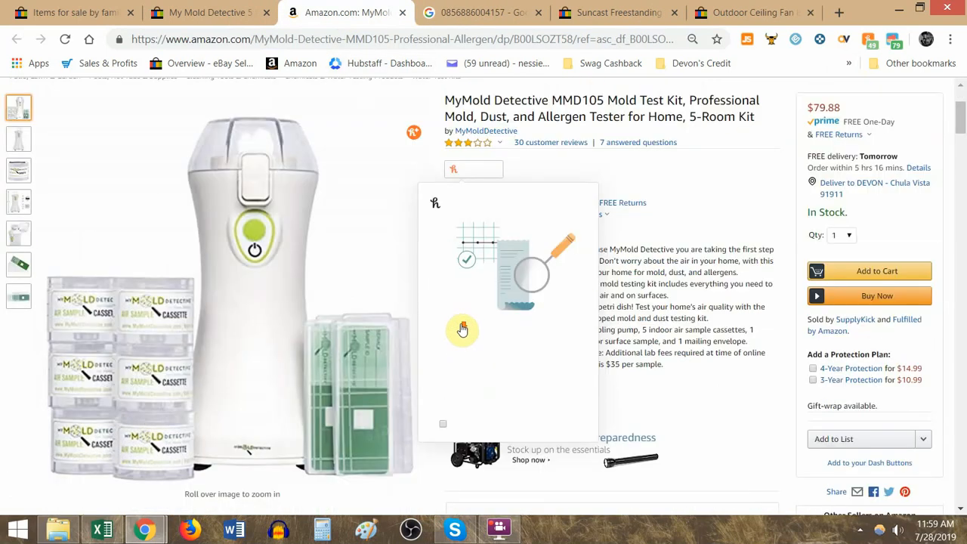
- Close the Home Depot page and recheck the product photo and price on the eBay listing
click(270, 7)
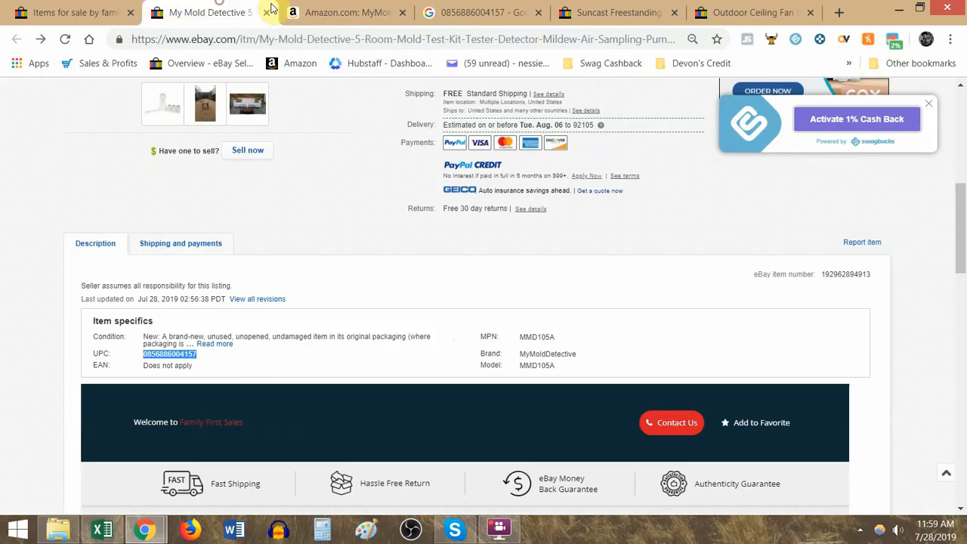
scroll(350, 239, up, 6)
scroll(352, 232, down, 2)
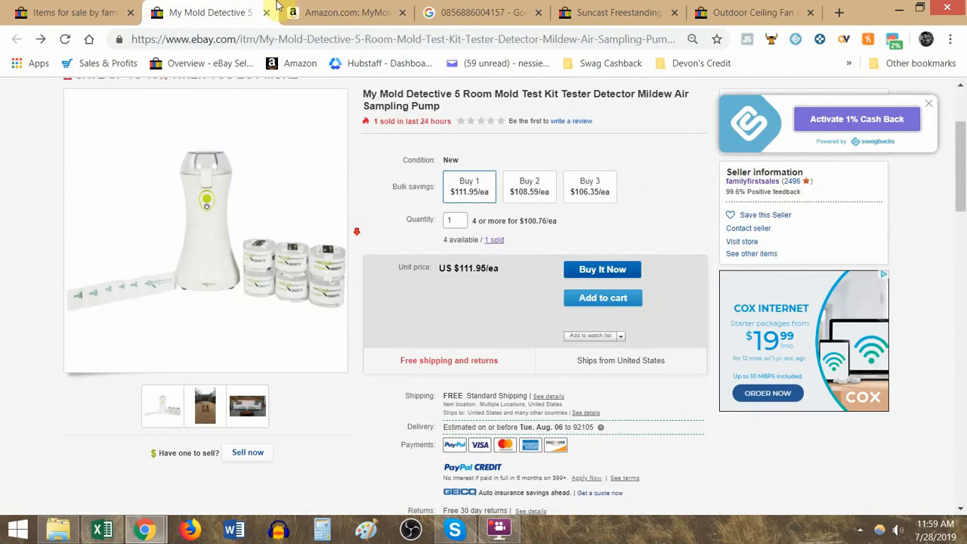
- Recheck the Amazon mold test kit page and reopen the recently closed Home Depot product page from the browsing history
click(319, 14)
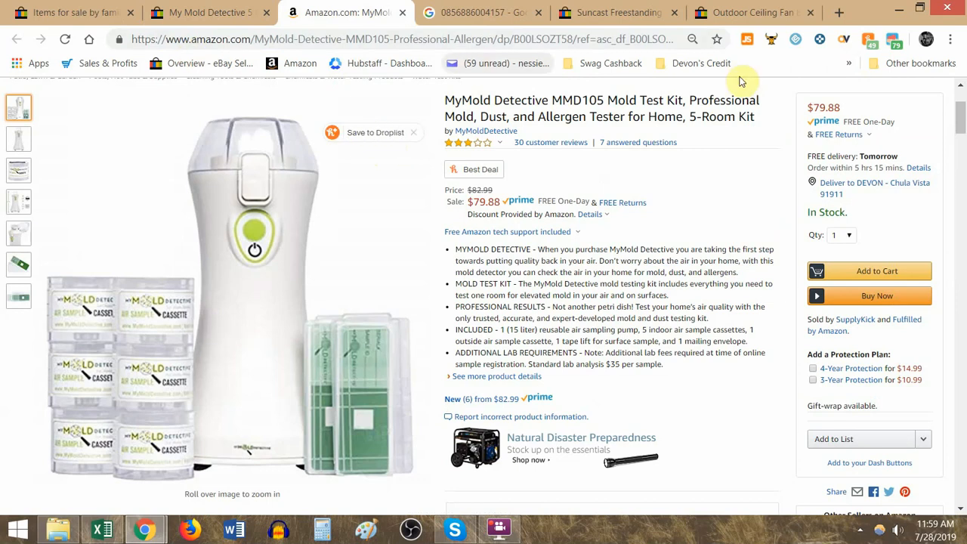
click(951, 39)
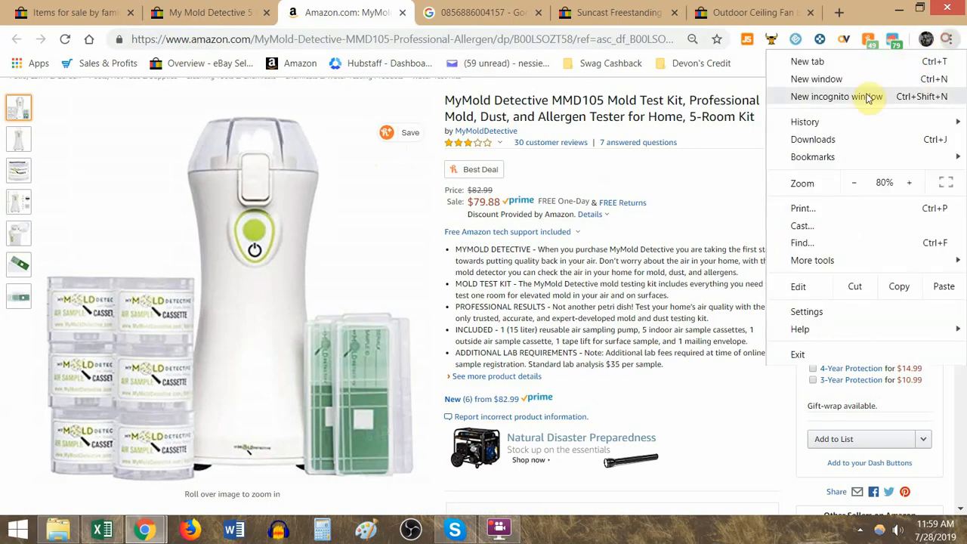
mouse_move(864, 121)
click(443, 162)
click(344, 7)
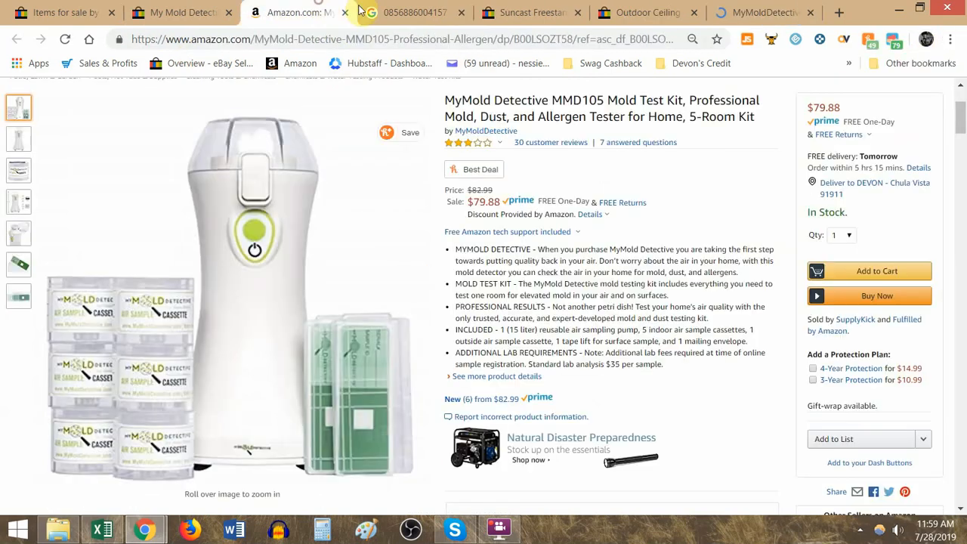
click(345, 12)
drag(755, 12, 352, 8)
click(455, 9)
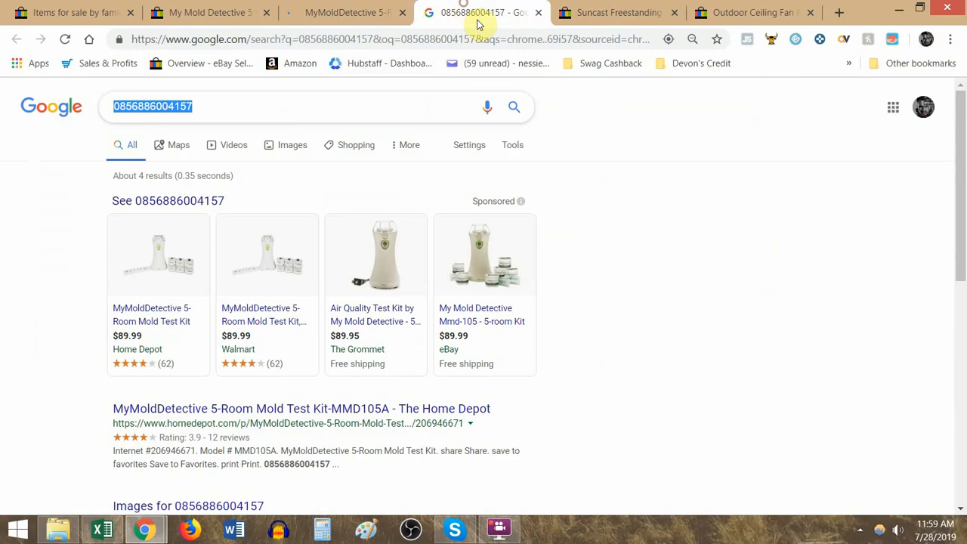
key(ctrl+w)
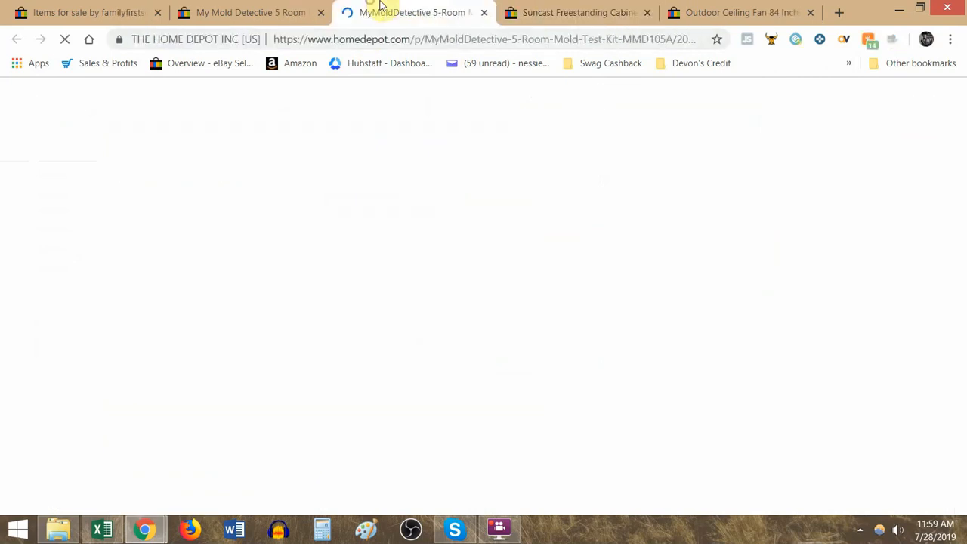
- Review the delivery options and product details on the Home Depot page and compare them with the eBay listing
scroll(612, 249, down, 5)
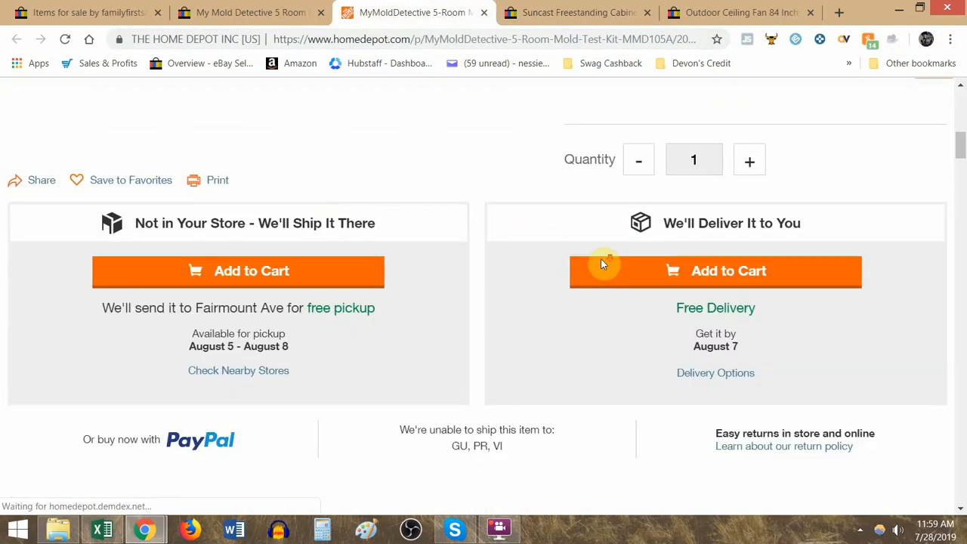
scroll(597, 257, up, 2)
scroll(529, 257, up, 3)
click(227, 12)
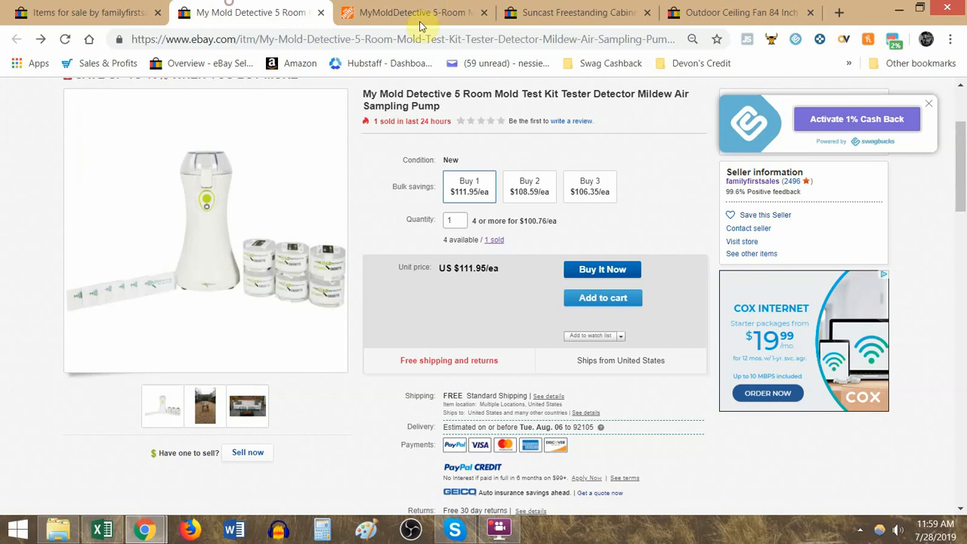
- Copy the Home Depot product page link into the Link2 cell F34 in Excel
click(428, 12)
click(411, 39)
key(ctrl+c)
key(alt+Tab)
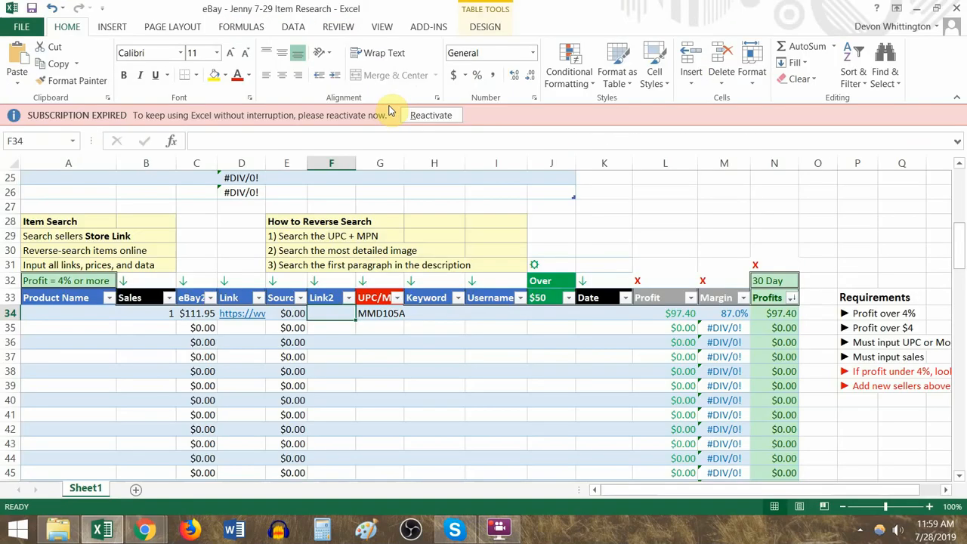
key(ctrl+v)
- Check the Home Depot price, enter 89.99 as the source price in E34, and review the filled row 34
key(Left)
key(alt+Tab)
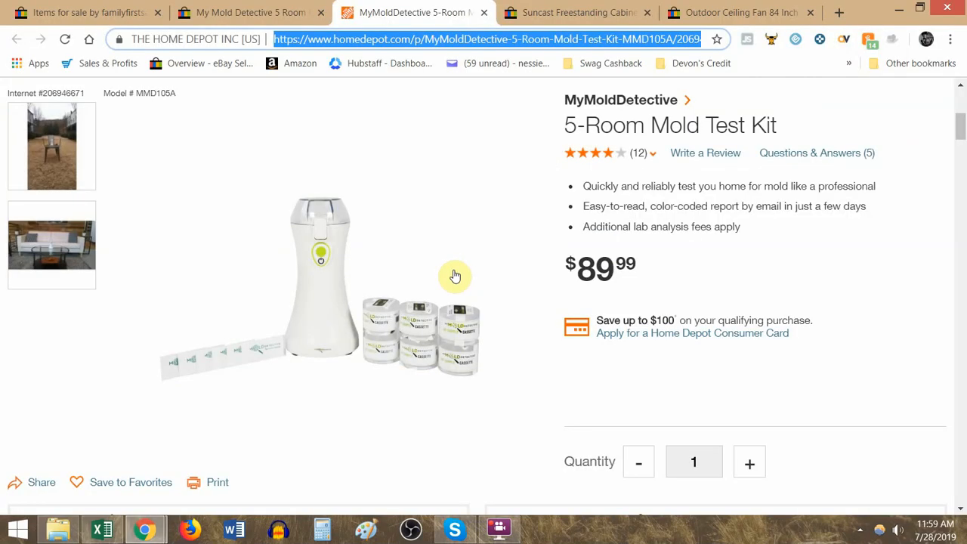
key(alt+Tab)
text(89)
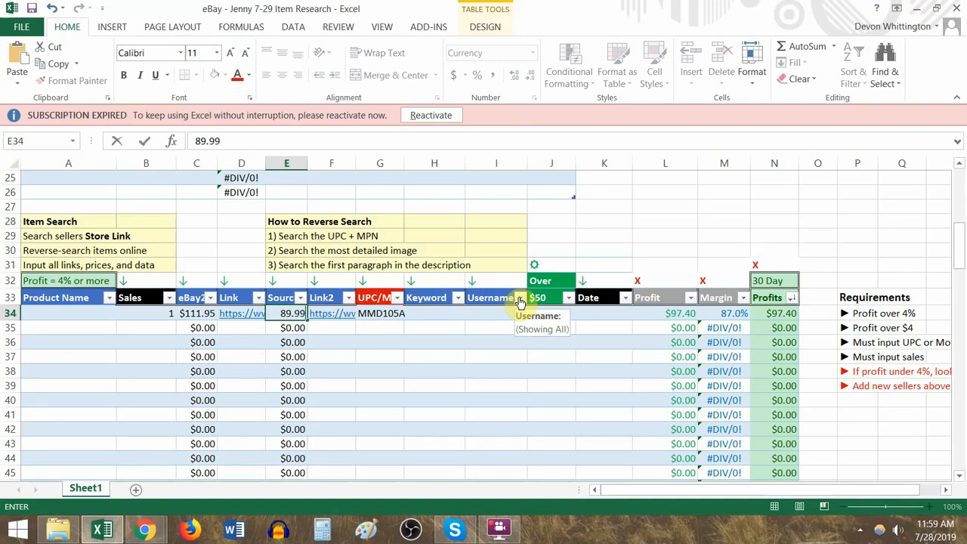
text(.99)
key(ctrl+Return)
drag(792, 312, 141, 313)
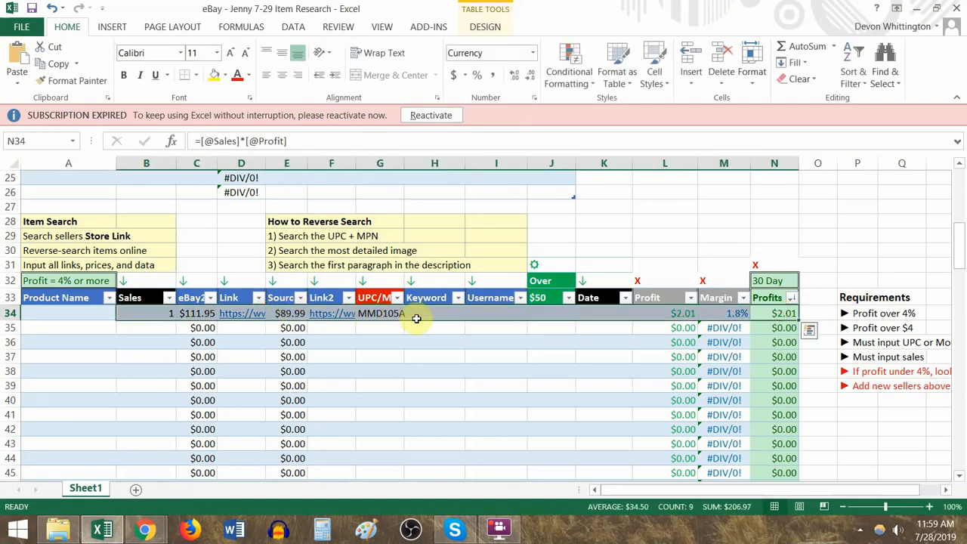
- Check the product titles on the Home Depot and eBay pages and enter YES in the Keyword cell H34
click(386, 314)
click(430, 314)
key(alt+Tab)
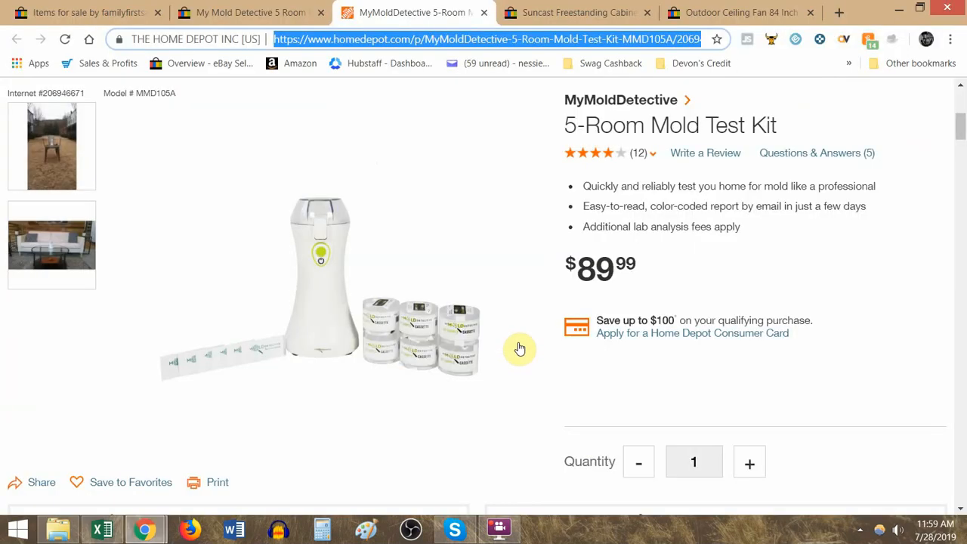
key(alt+Tab)
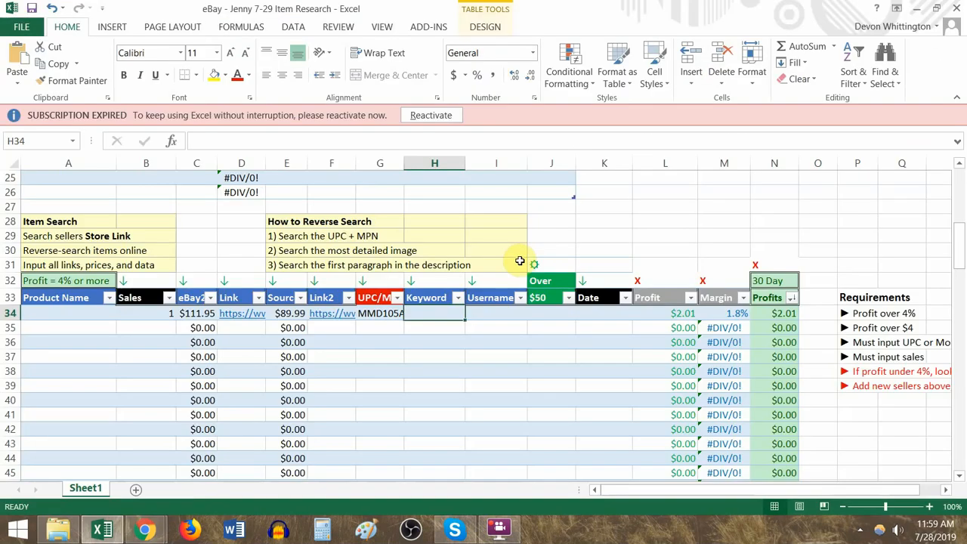
key(alt+Tab)
drag(613, 126, 702, 117)
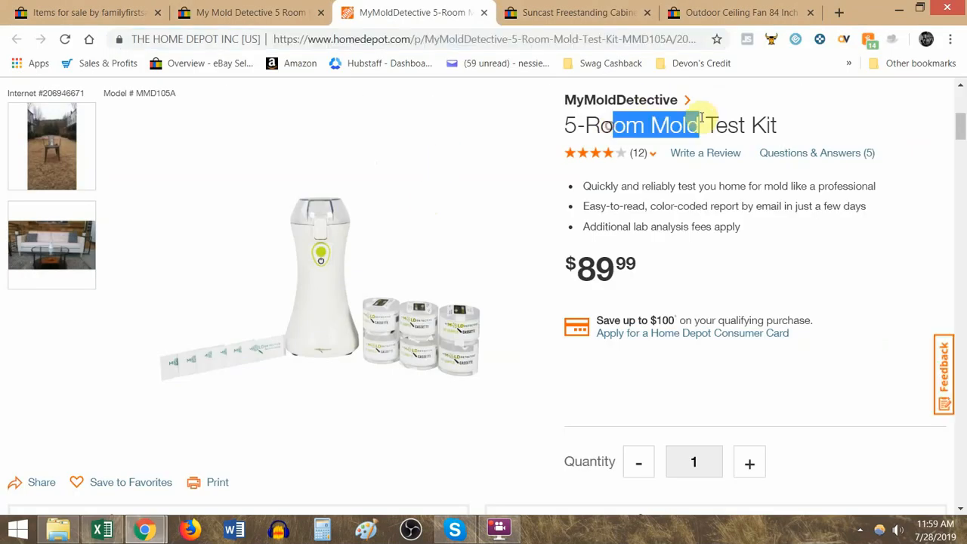
click(283, 7)
key(alt+Tab)
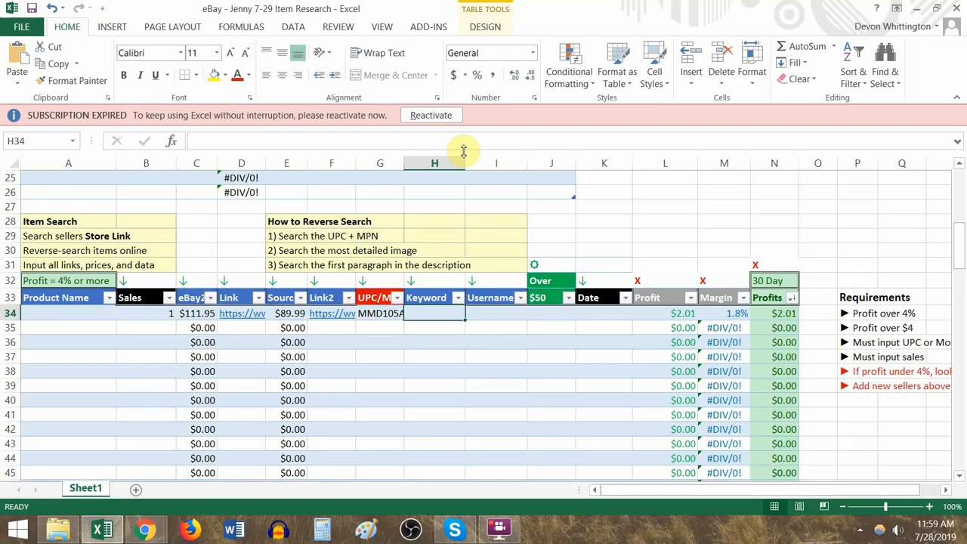
text(YES)
key(Tab)
- Copy the seller's username from the eBay listing into the Username cell I34 in Excel
key(alt+Tab)
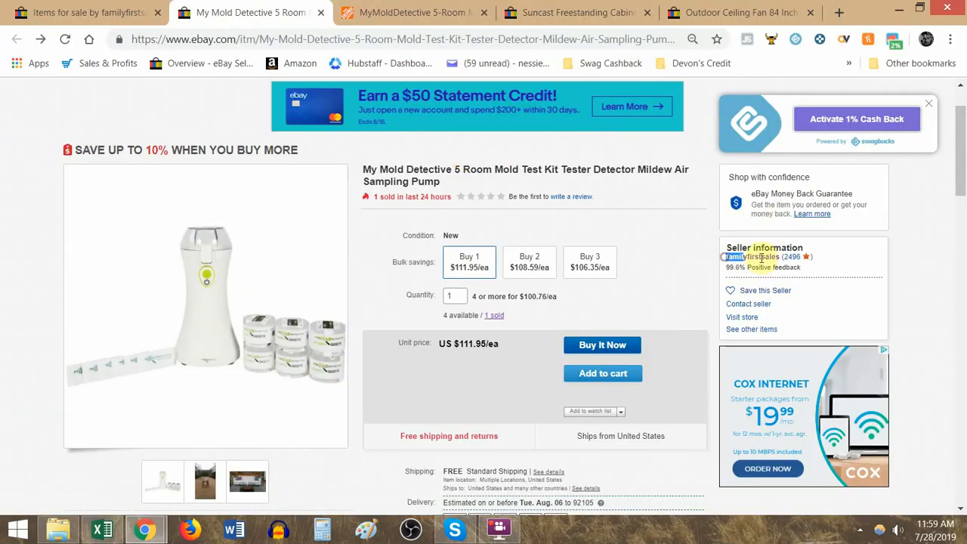
drag(762, 257, 512, 43)
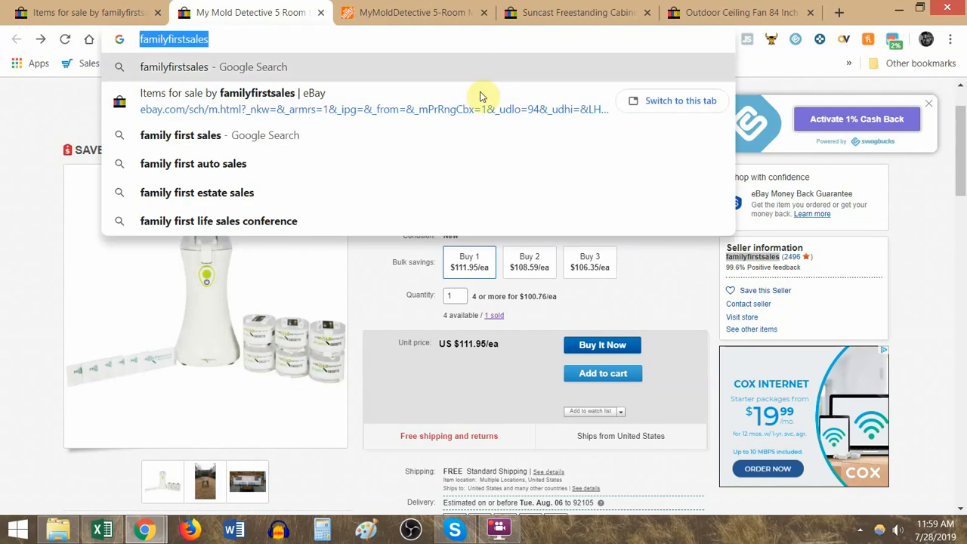
key(alt+Tab)
click(546, 316)
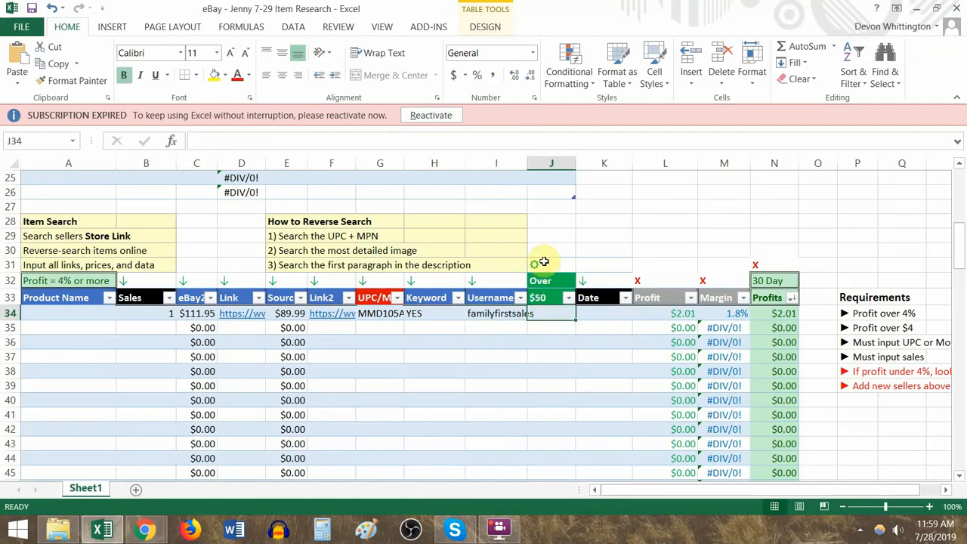
- Enter the date 7/29/2019 in the Date cell K34
drag(781, 318, 561, 311)
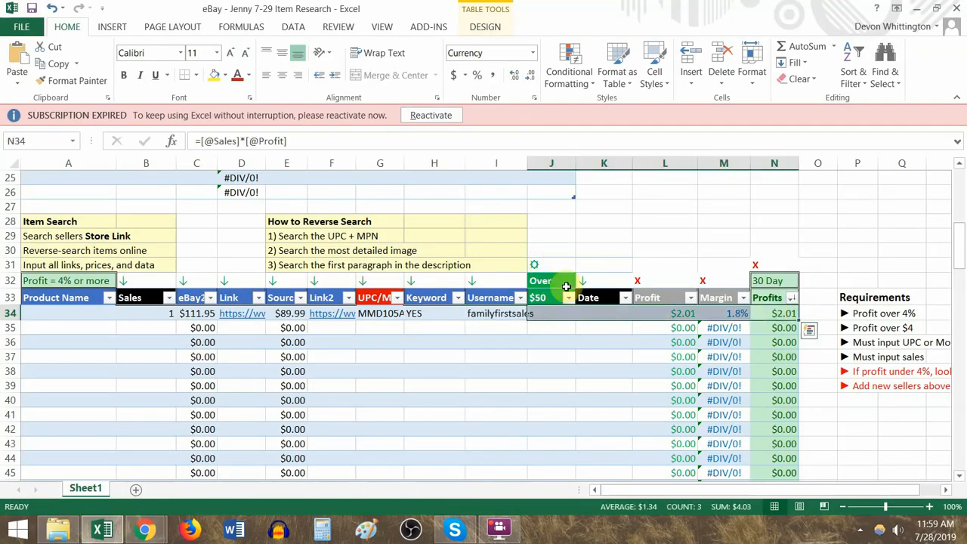
click(609, 313)
text(7/29/2)
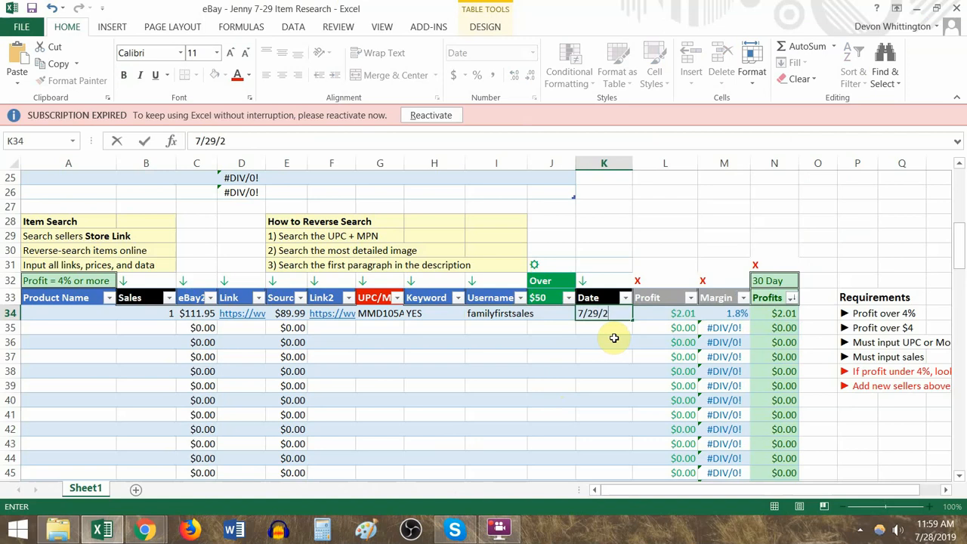
text(019)
key(Return)
key(Up)
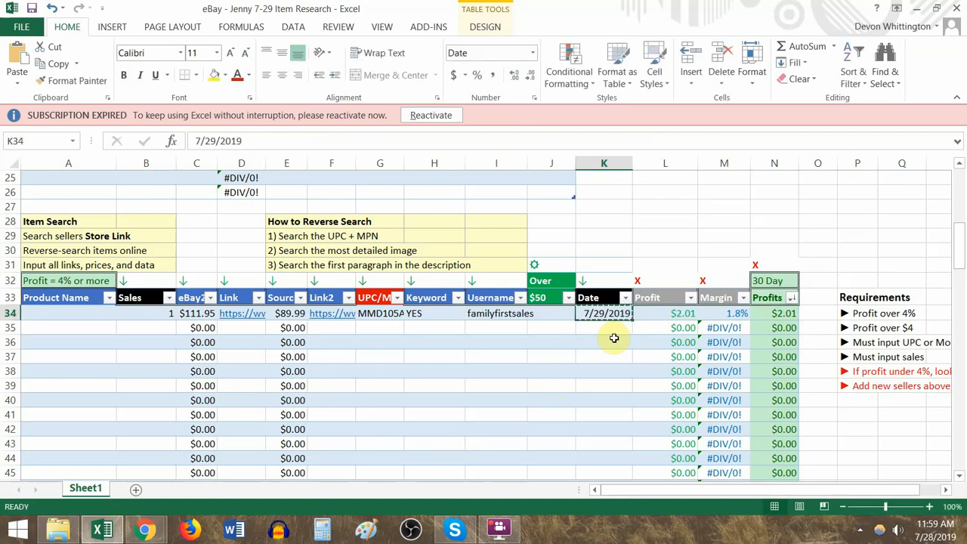
- Copy the date from K34 to the remaining rows of the Date column and look over the filled rows
key(ctrl+c)
scroll(612, 355, down, 11)
shift+click(610, 375)
key(ctrl+v)
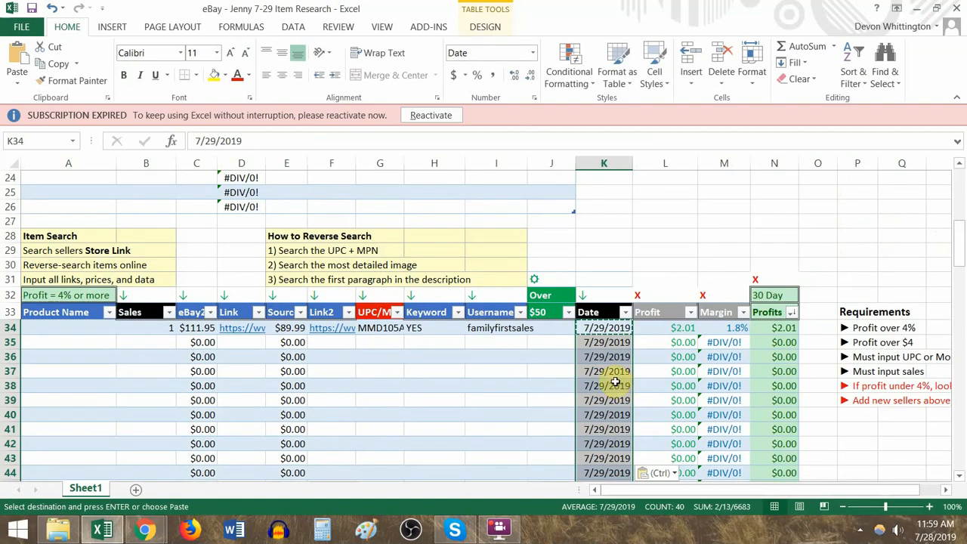
click(522, 359)
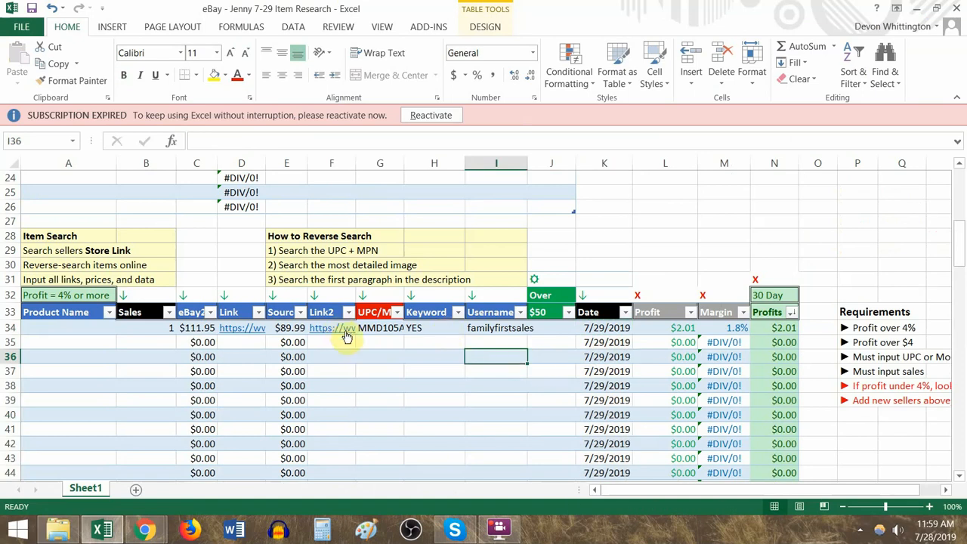
click(620, 328)
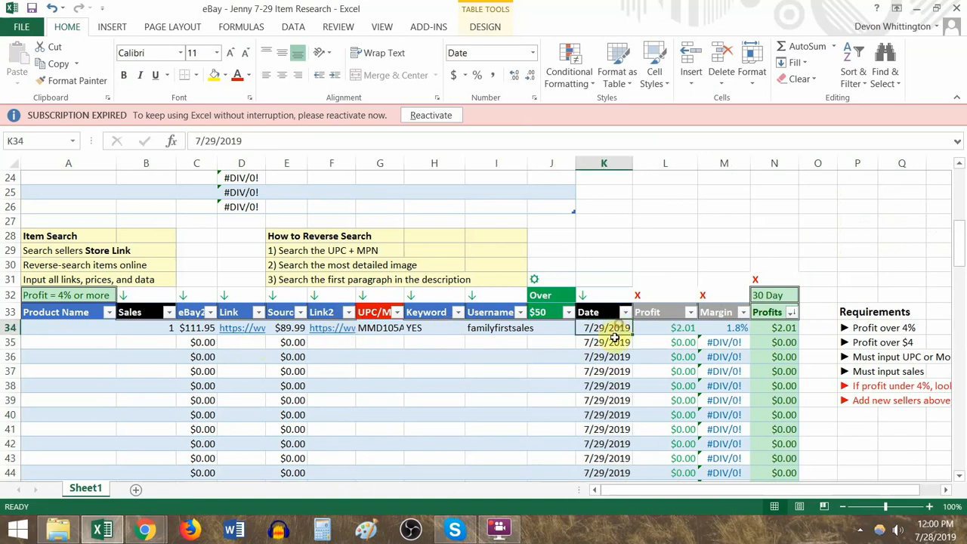
scroll(616, 335, down, 2)
scroll(615, 335, up, 3)
scroll(136, 355, down, 1)
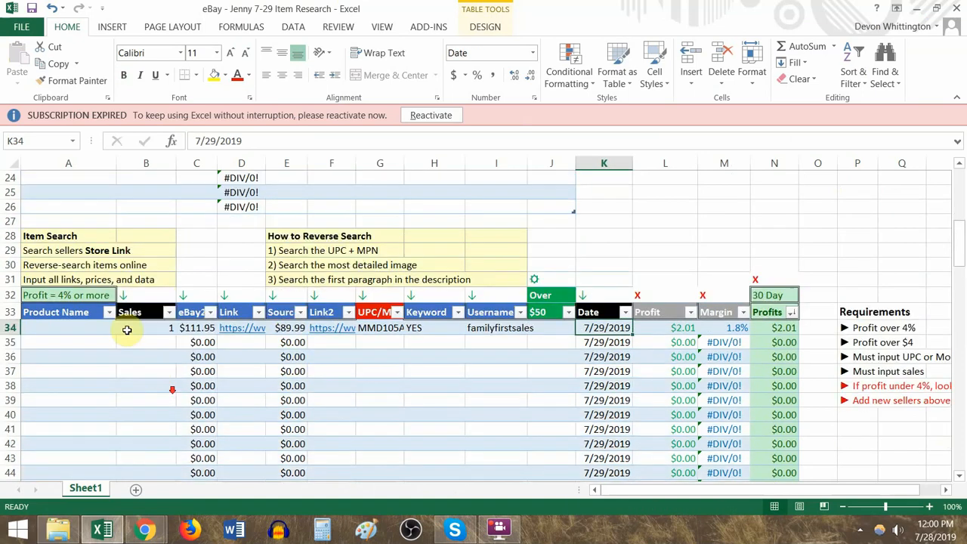
- Copy the full mold test kit title from the eBay listing into the Product Name cell A34 in Excel
click(104, 328)
key(alt+Tab)
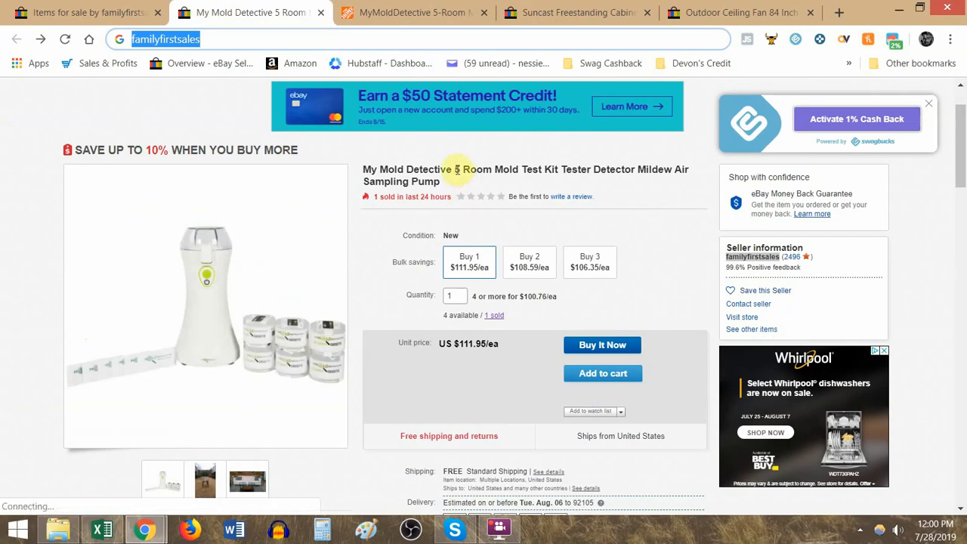
triple_click(395, 170)
key(ctrl+c)
click(325, 39)
key(ctrl+v)
key(ctrl+a)
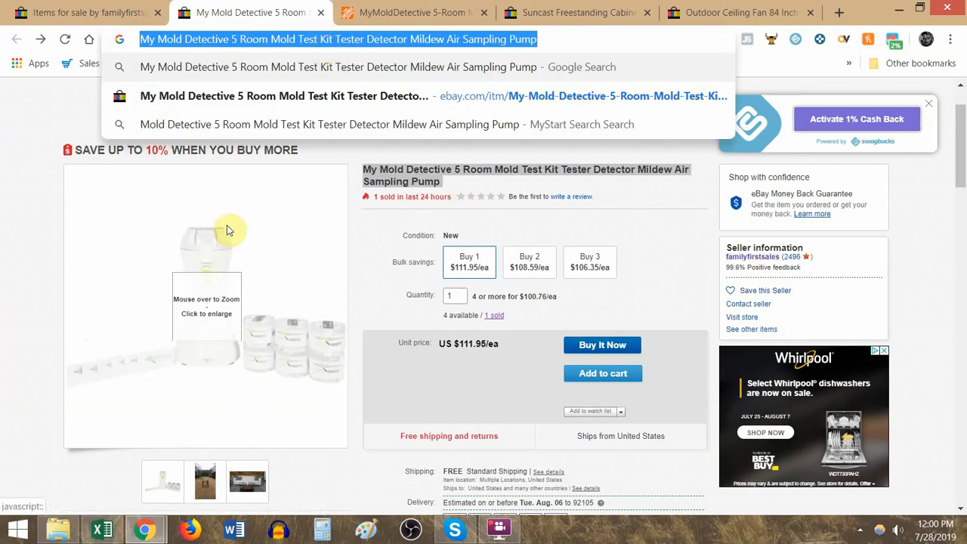
key(alt+Tab)
click(183, 368)
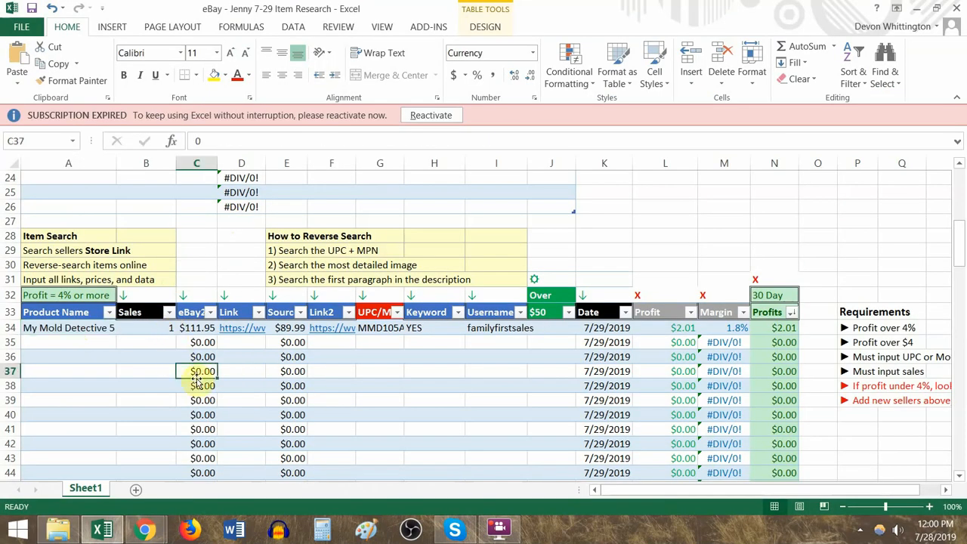
- Review the item rows and sort the research table by Margin from smallest to largest
drag(81, 328, 786, 459)
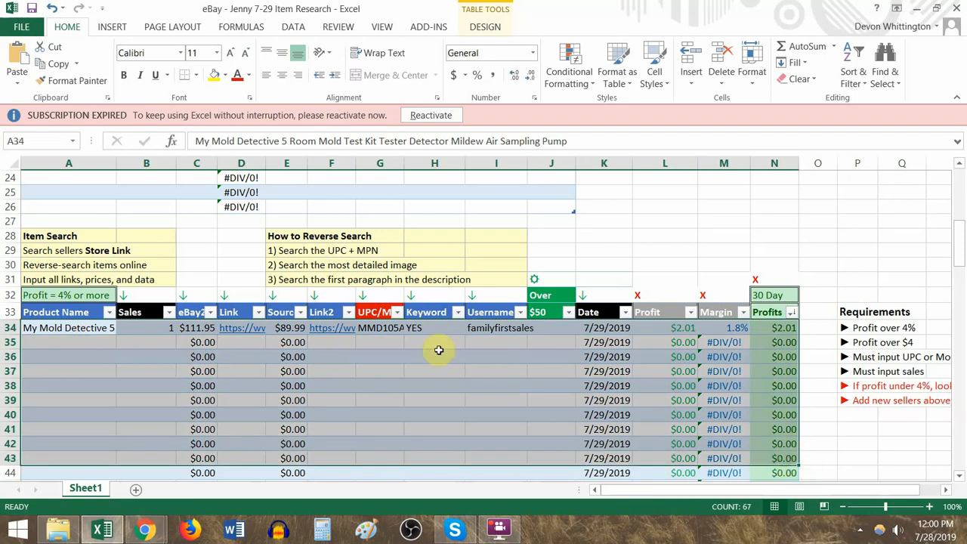
drag(737, 328, 646, 325)
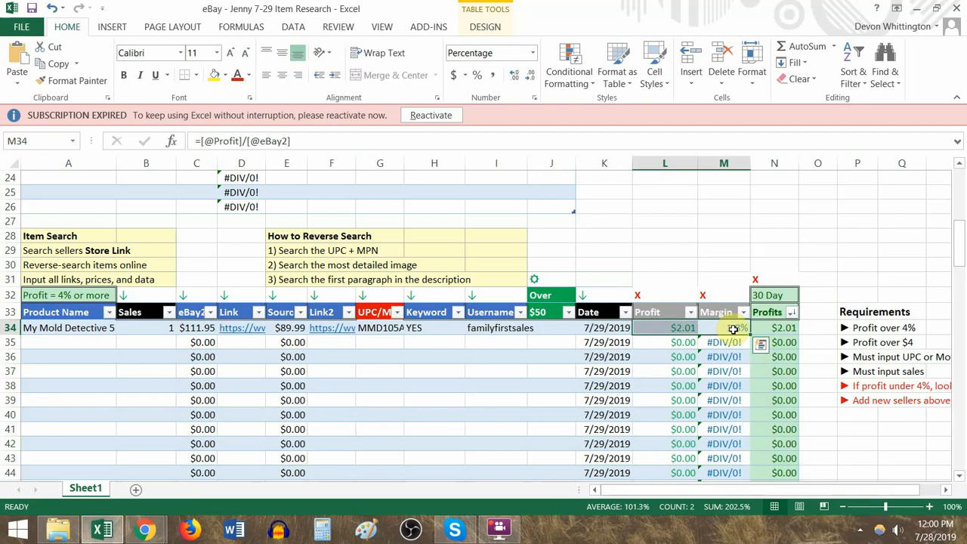
click(745, 313)
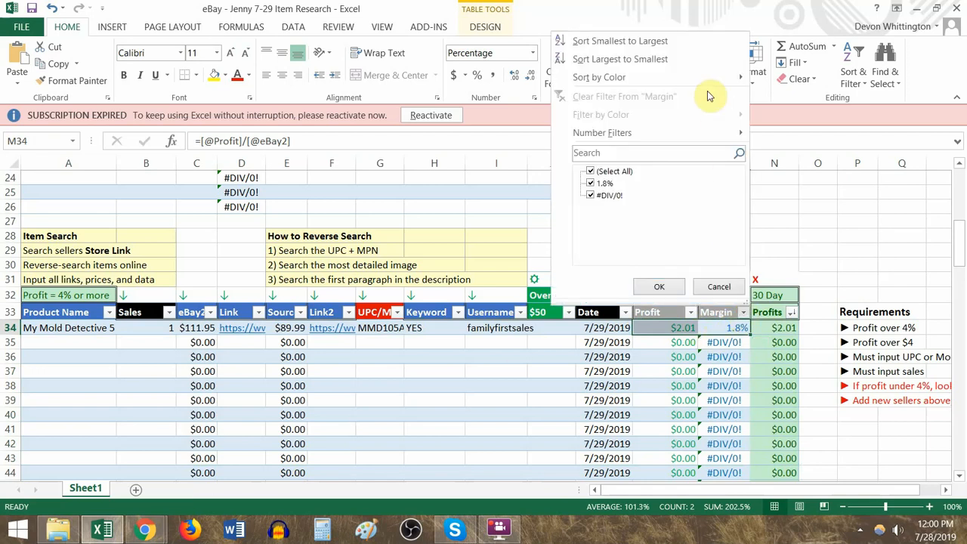
click(687, 37)
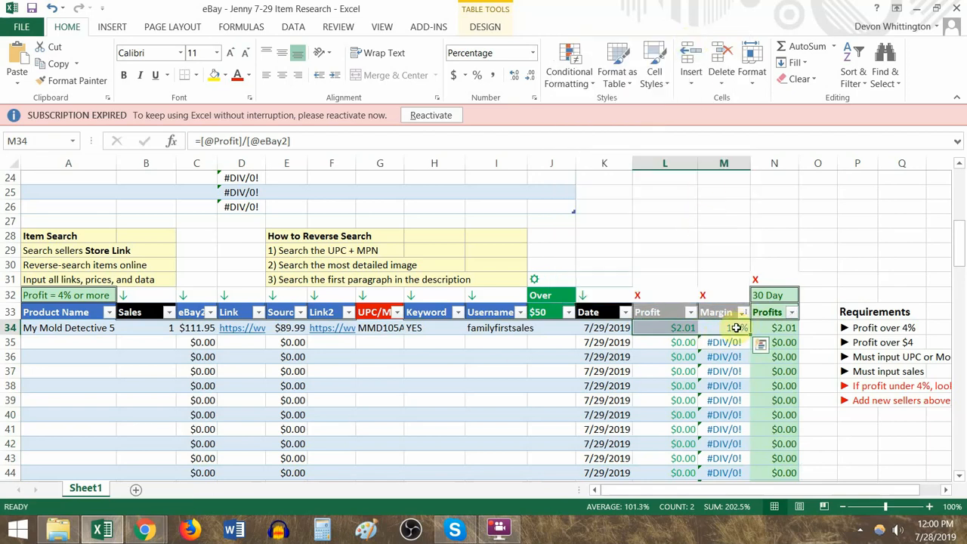
drag(736, 328, 30, 333)
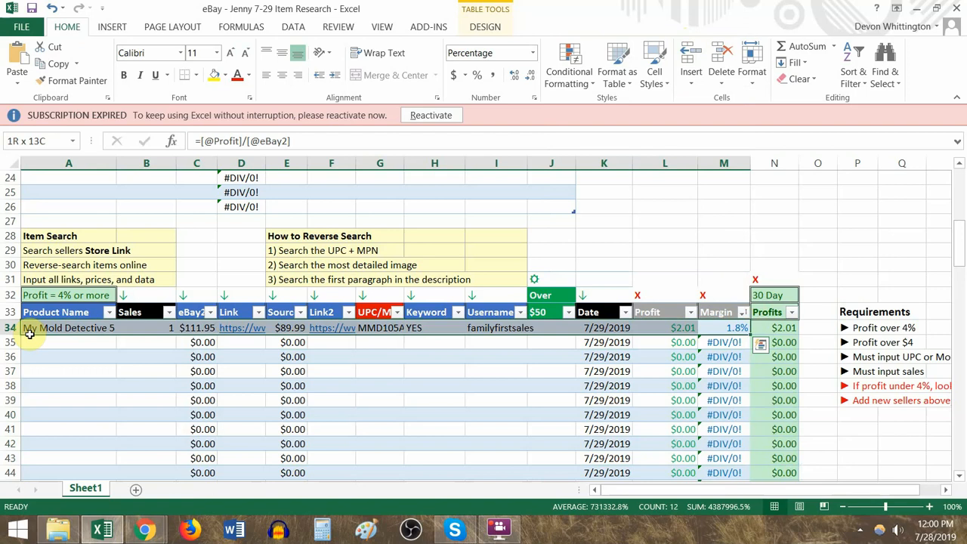
- Copy the MPN from cell G34 and search eBay for "MMD105A detector", limiting the results to sold items
click(398, 330)
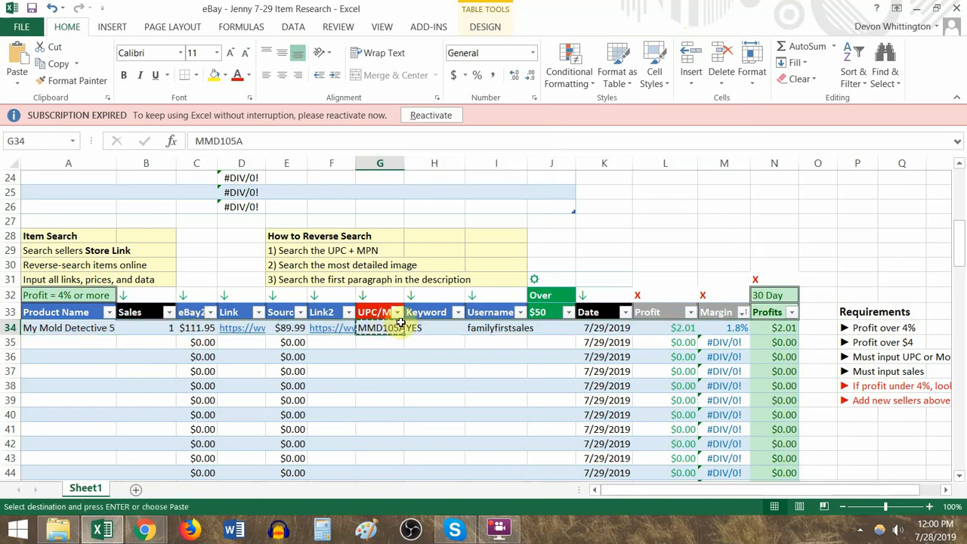
key(alt+Tab)
click(266, 110)
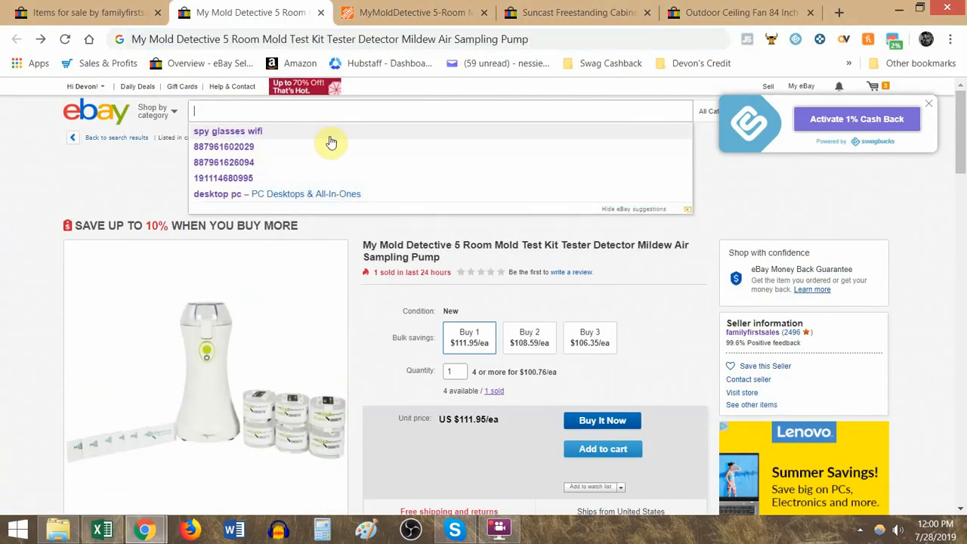
key(ctrl+v)
key(alt+Tab)
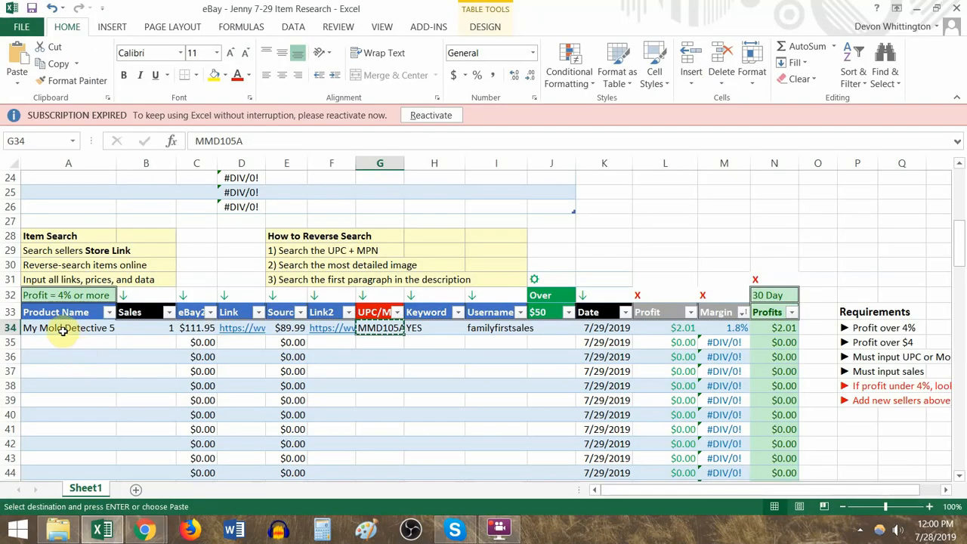
key(alt+Tab)
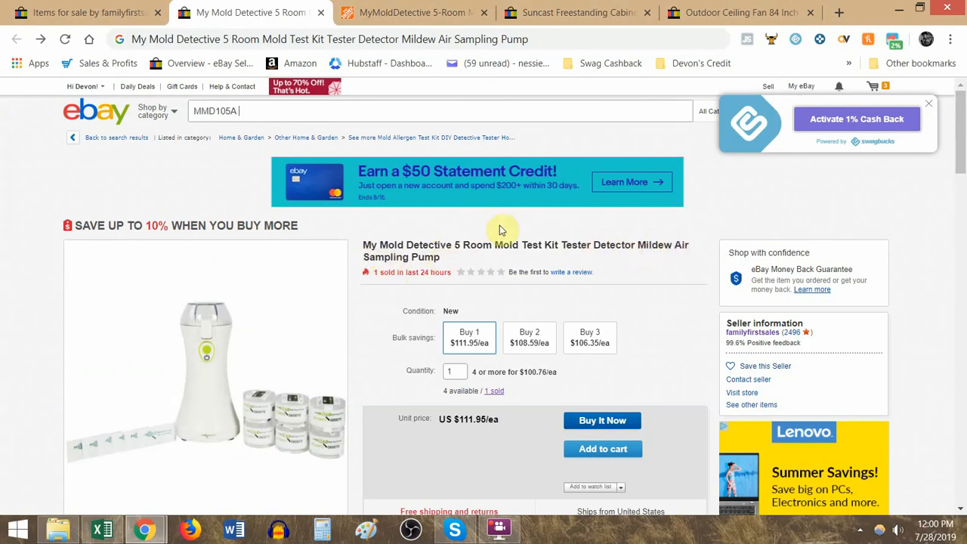
text(detector)
key(Return)
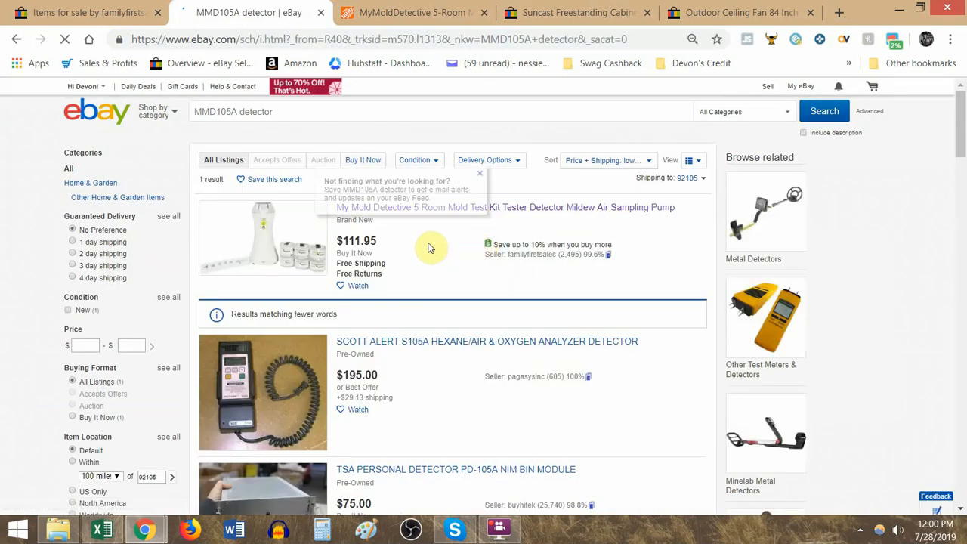
scroll(147, 367, down, 4)
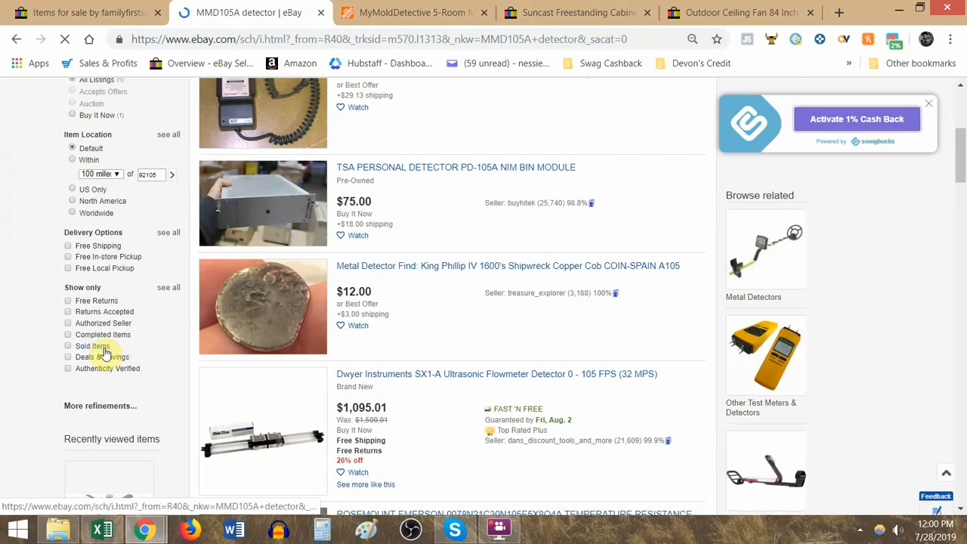
click(105, 348)
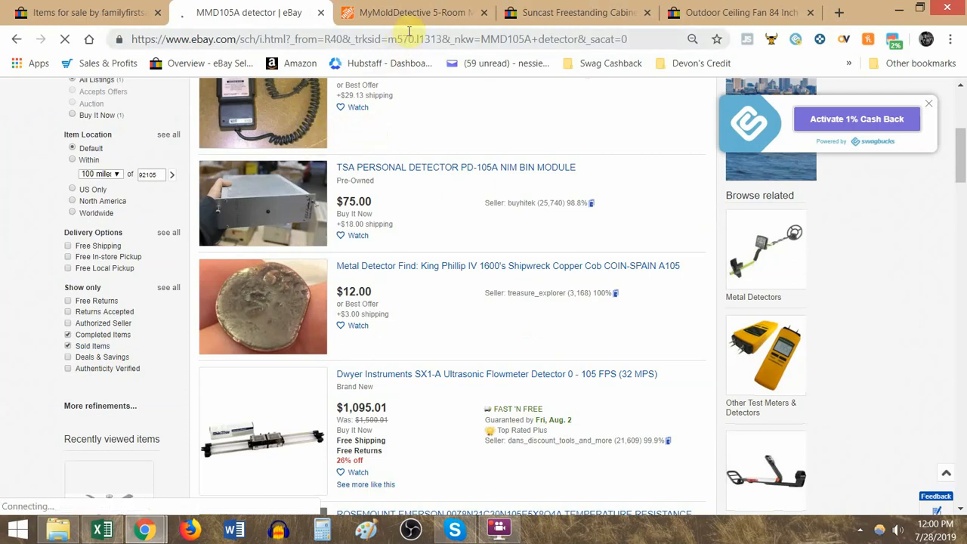
- Shorten the eBay search to MMD105A alone and filter the results to sold items
scroll(329, 180, up, 4)
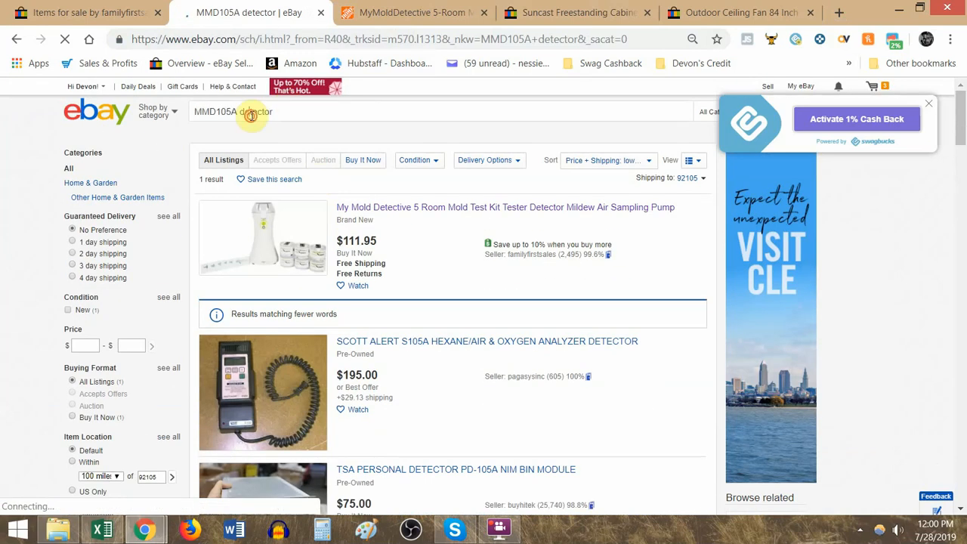
double_click(251, 114)
key(BackSpace)
key(Return)
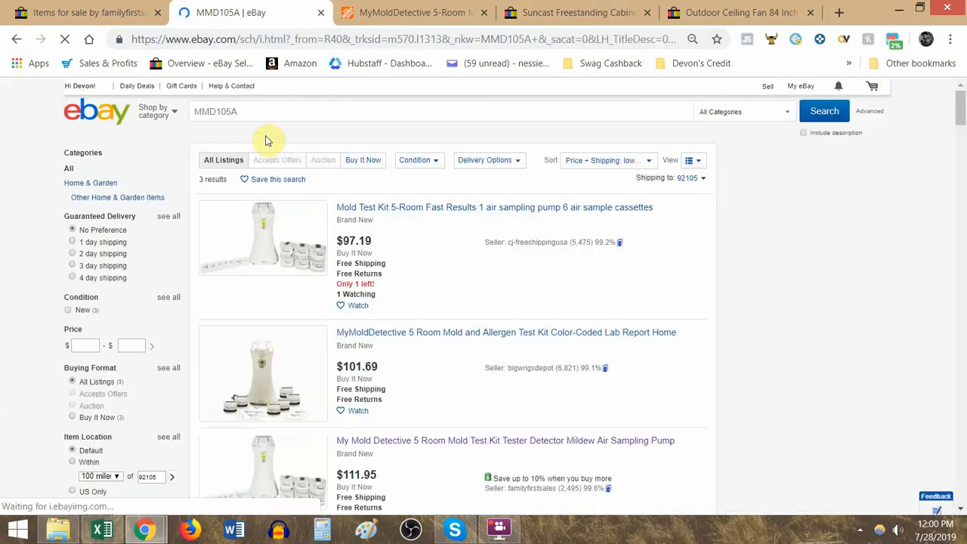
scroll(232, 267, down, 3)
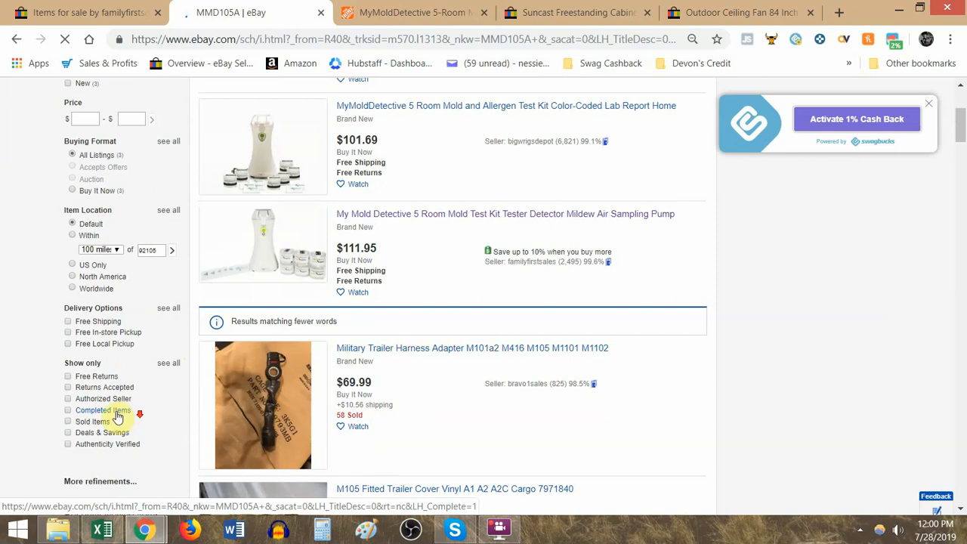
click(101, 422)
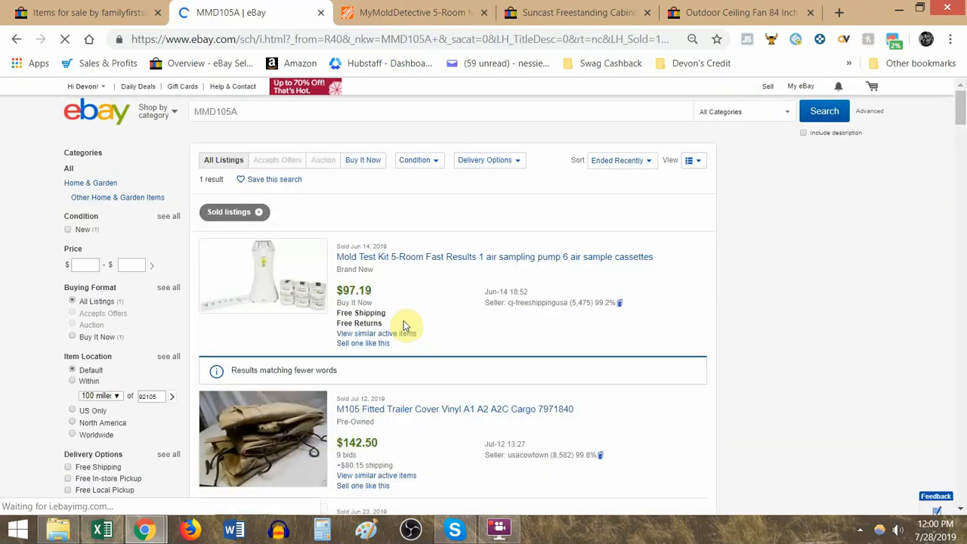
- Look through the sold listings for MMD105A for matching mold test kits
scroll(406, 320, down, 1)
scroll(439, 290, down, 13)
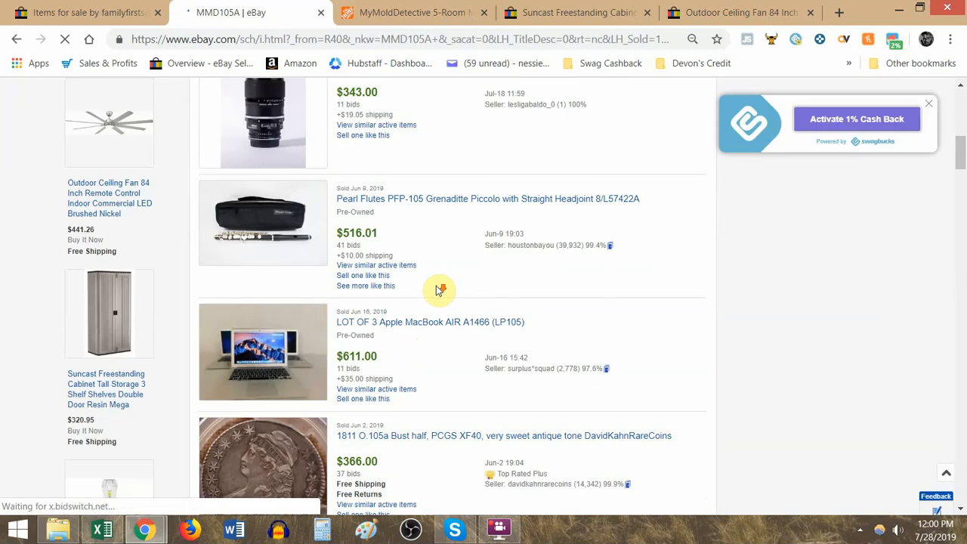
scroll(458, 296, up, 10)
scroll(455, 297, up, 4)
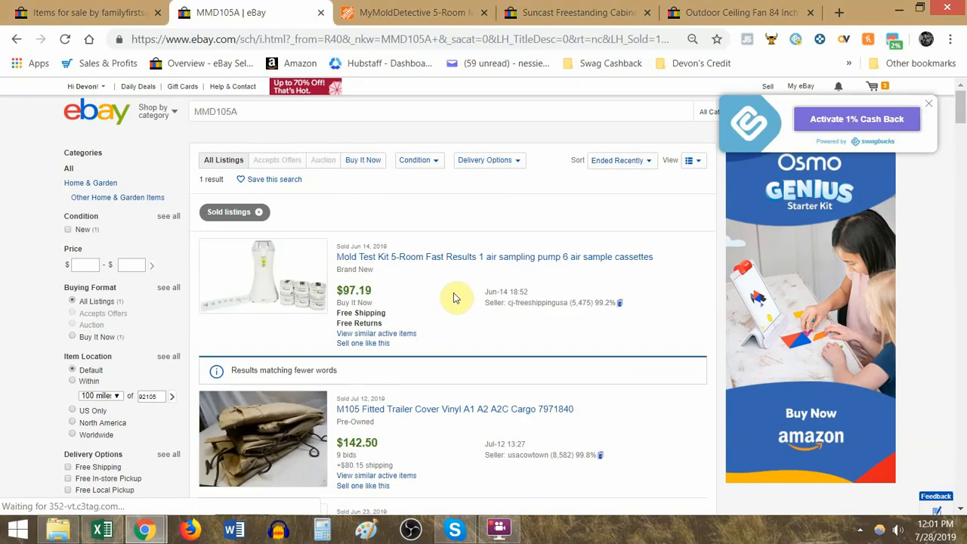
scroll(454, 297, down, 18)
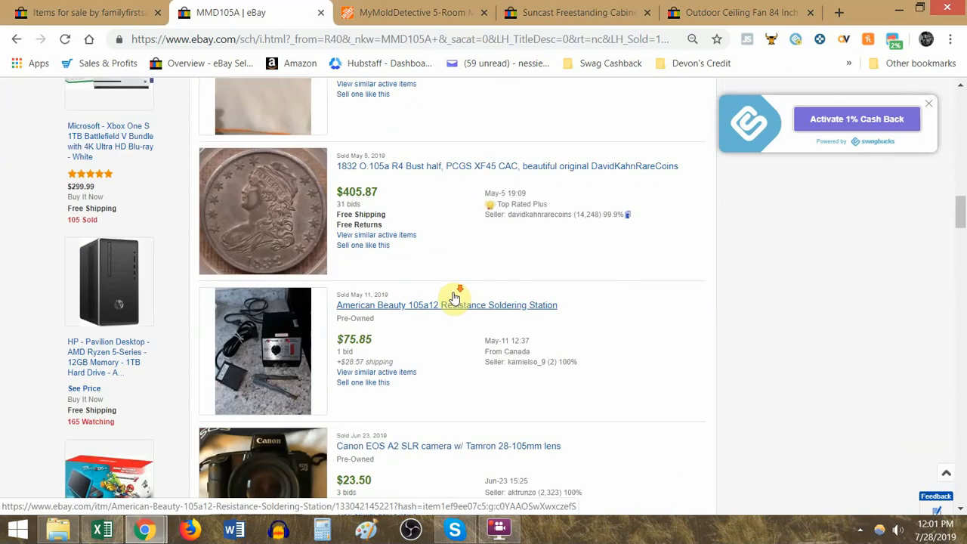
scroll(454, 297, down, 10)
scroll(444, 295, up, 15)
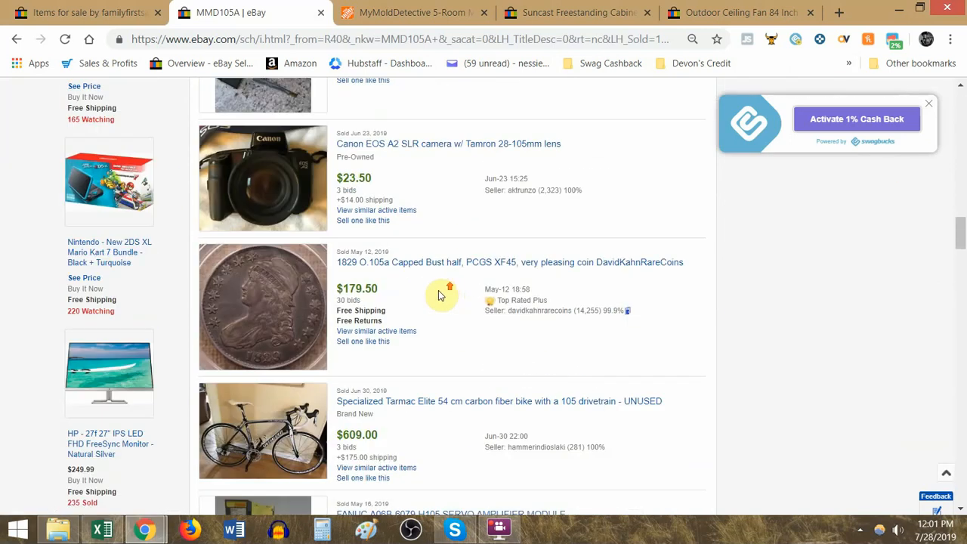
- Compare the active MMD105A listings with the sold listings, checking the mold test kit's prices and sellers
click(15, 41)
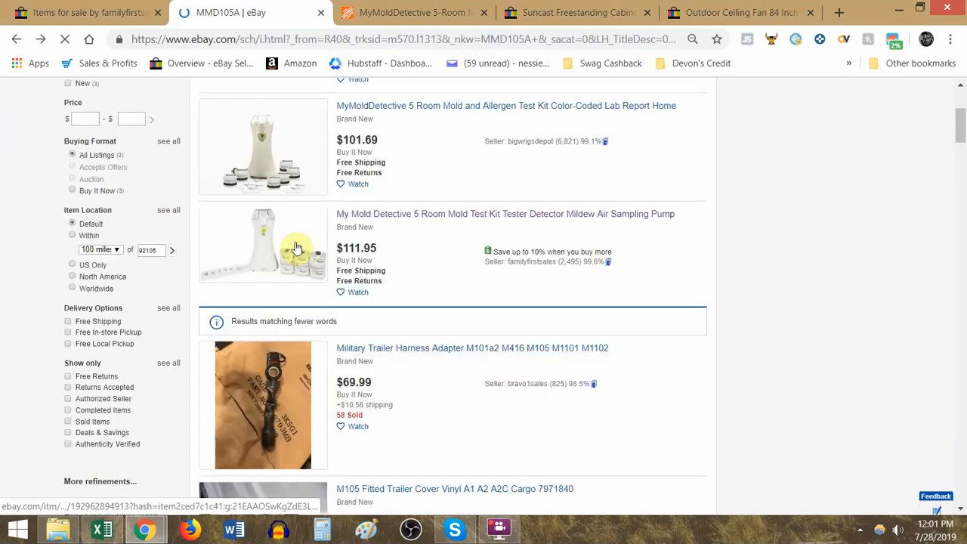
scroll(424, 264, up, 1)
scroll(423, 265, up, 2)
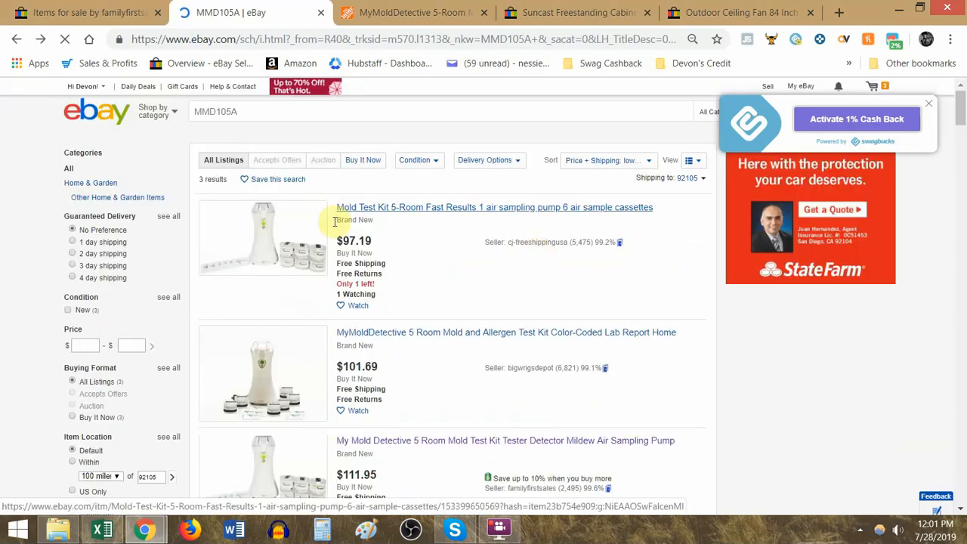
click(38, 42)
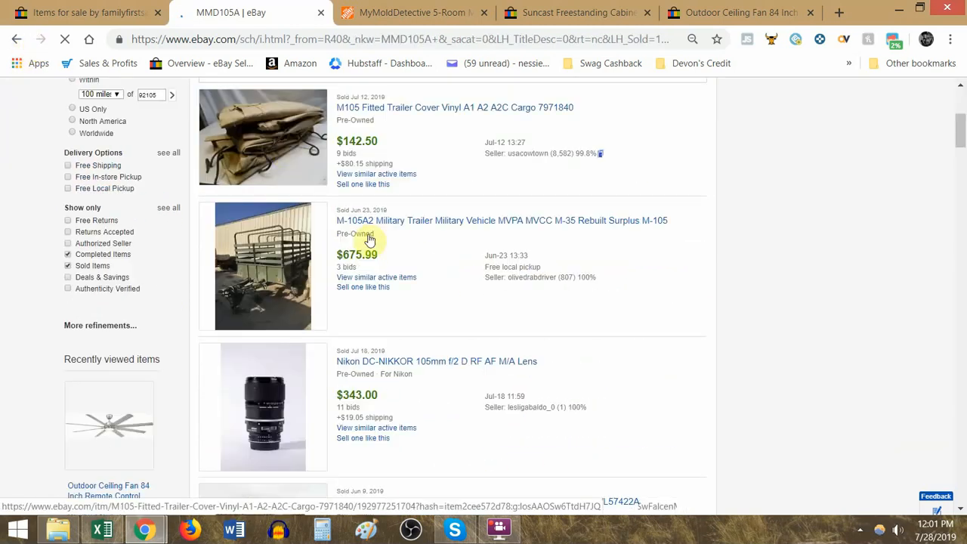
drag(361, 289, 479, 303)
click(464, 305)
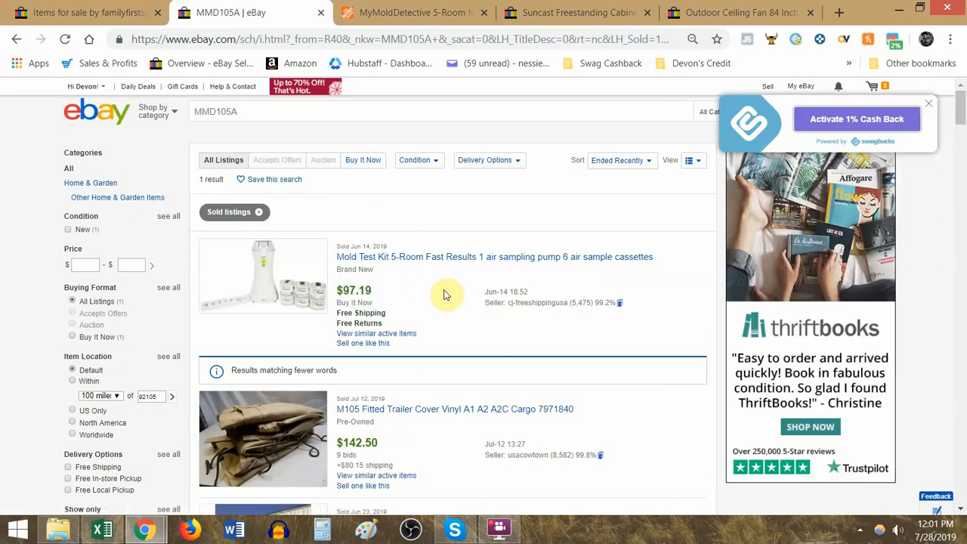
scroll(421, 294, down, 3)
- Open the mold test kit listing from the seller's sold items, view its purchase history, and return to the MMD105A results
click(128, 6)
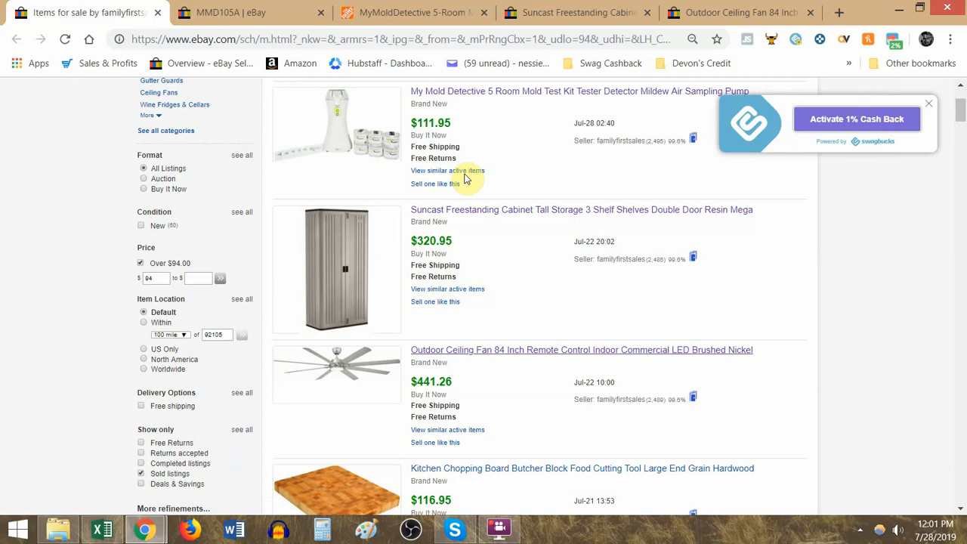
middle_click(460, 93)
click(201, 11)
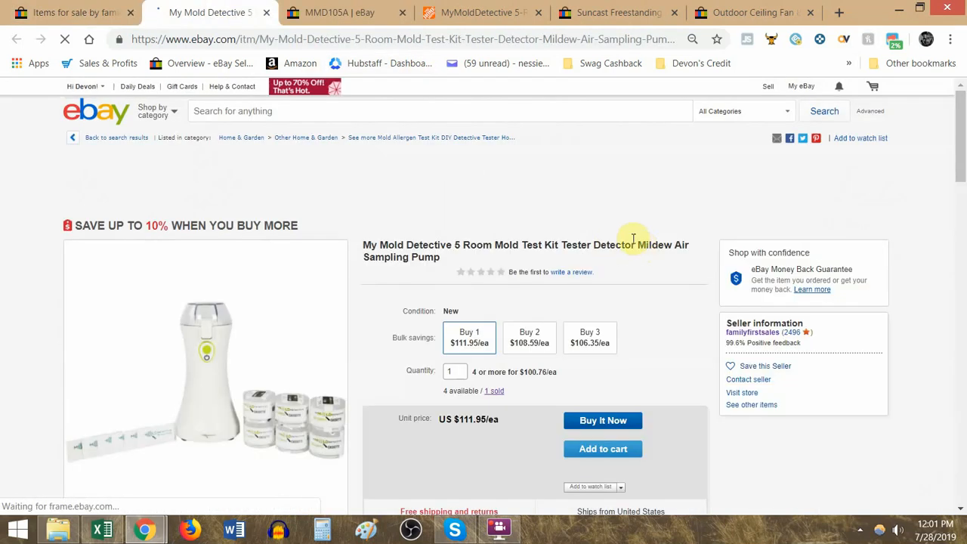
click(497, 393)
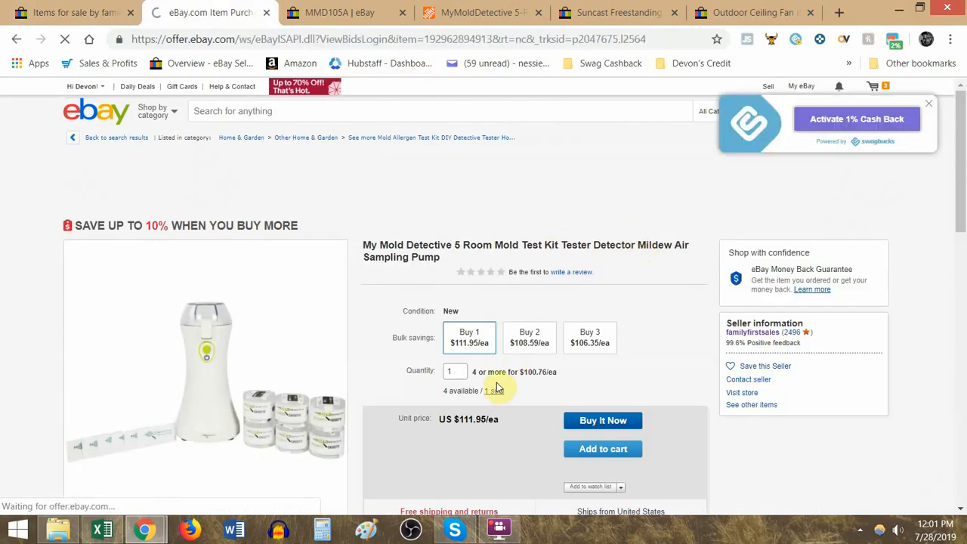
click(16, 39)
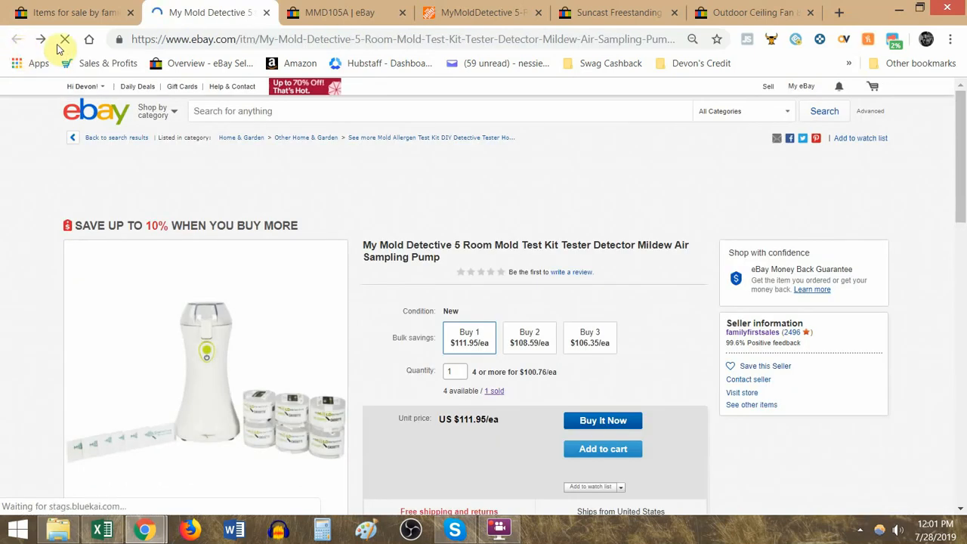
click(267, 13)
click(229, 16)
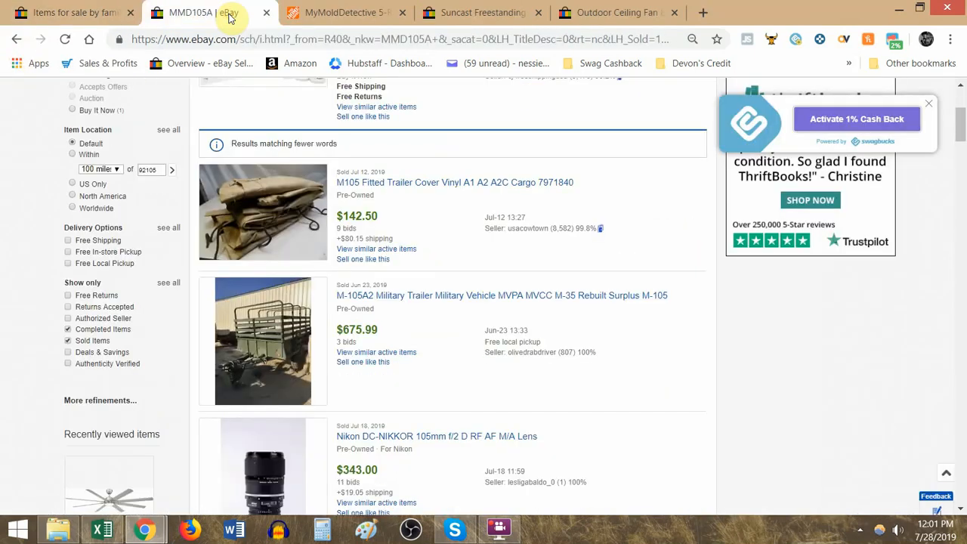
scroll(378, 223, up, 5)
- Switch to Excel, review the mold test kit in row 34, and set the first seller's Profit % in I13 to 1.8%
key(alt+Tab)
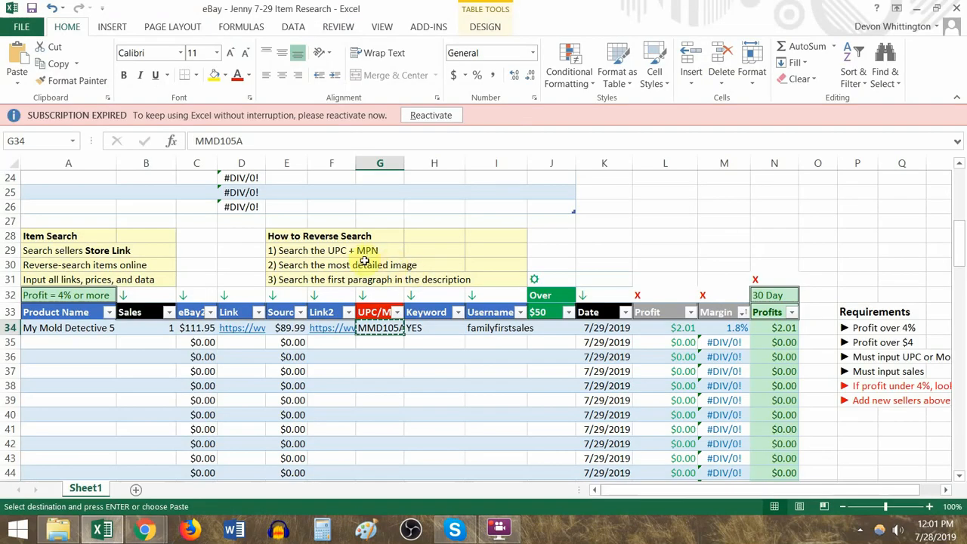
key(Escape)
drag(97, 341, 790, 447)
drag(742, 328, 55, 327)
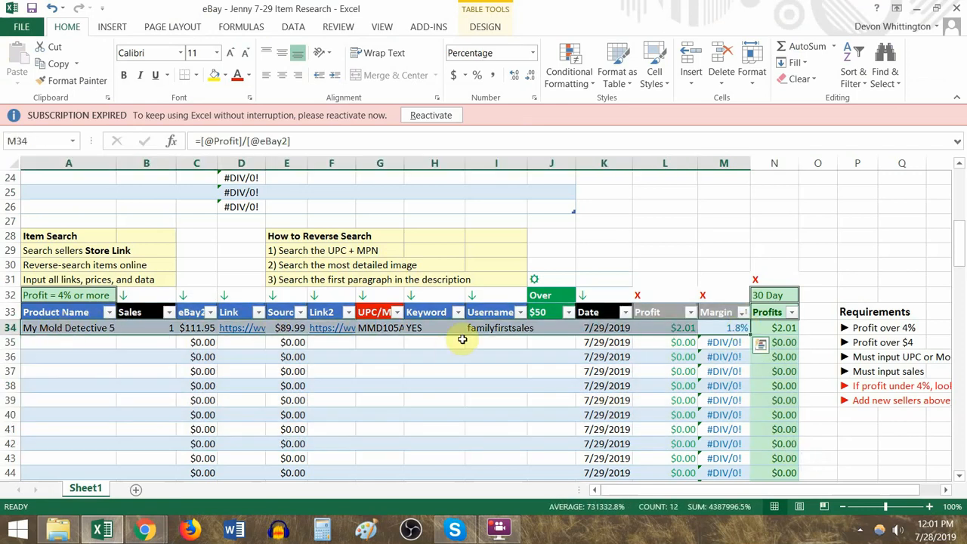
click(492, 328)
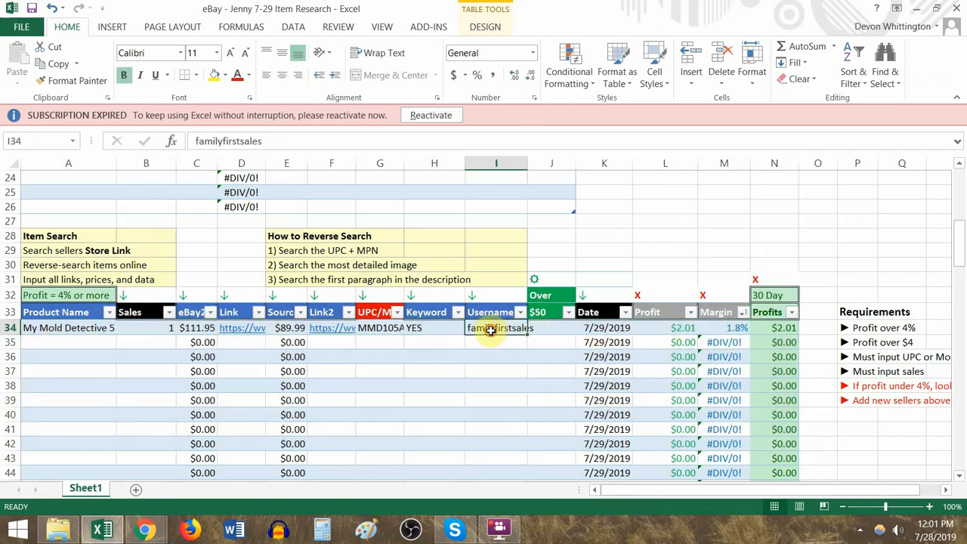
scroll(492, 328, up, 4)
drag(183, 195, 539, 206)
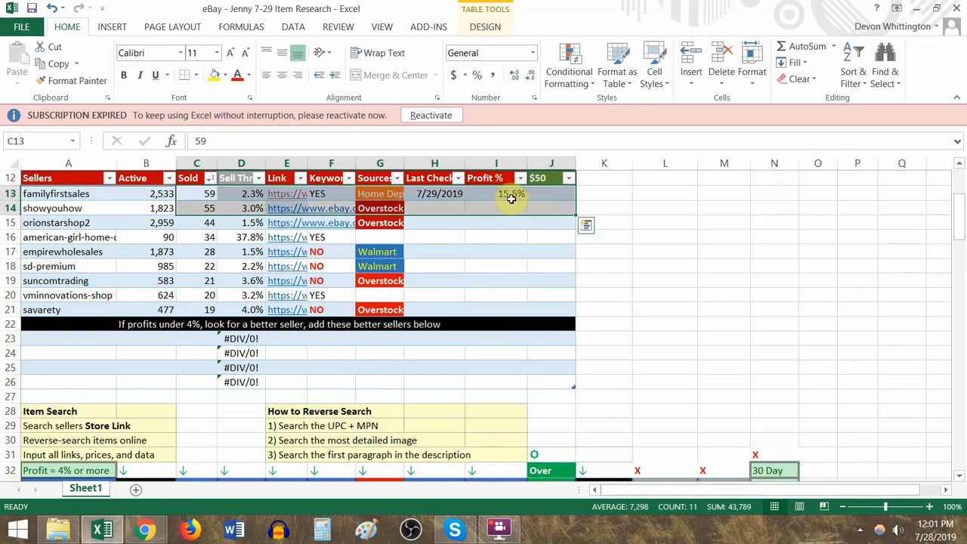
click(505, 196)
scroll(514, 242, down, 1)
scroll(515, 243, down, 3)
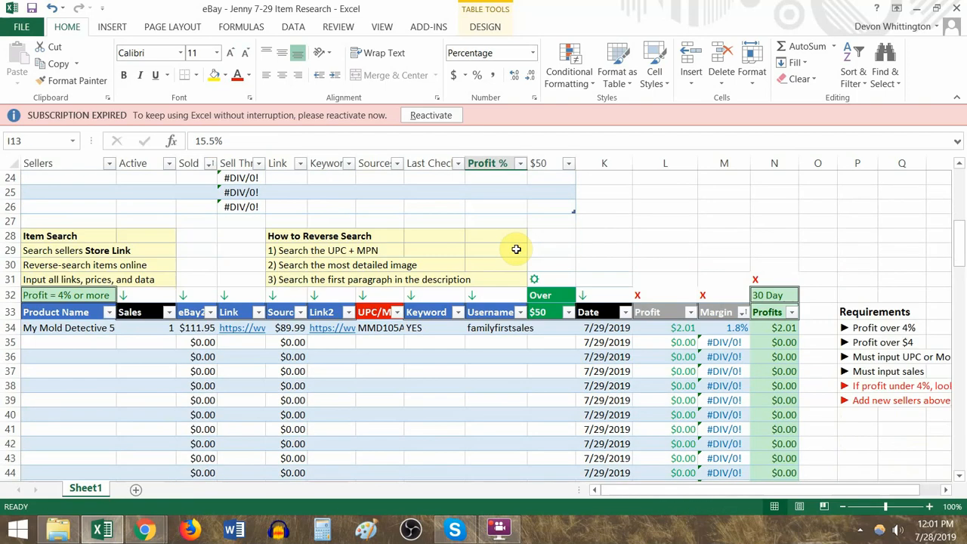
scroll(516, 249, up, 2)
text(1)
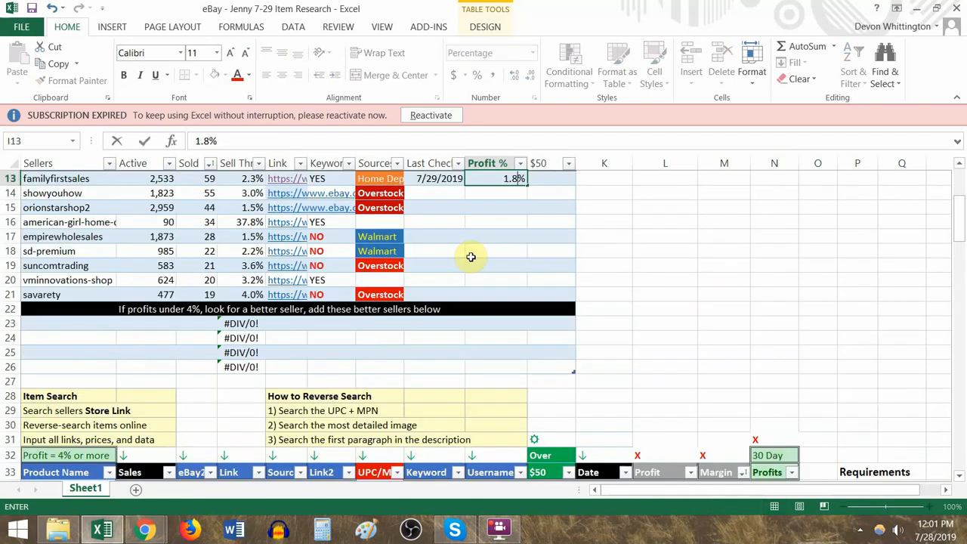
text(.8)
key(Up)
- Examine the Over $50 column in the item and seller tables, along with the sellers' Profit % entries
scroll(474, 249, down, 4)
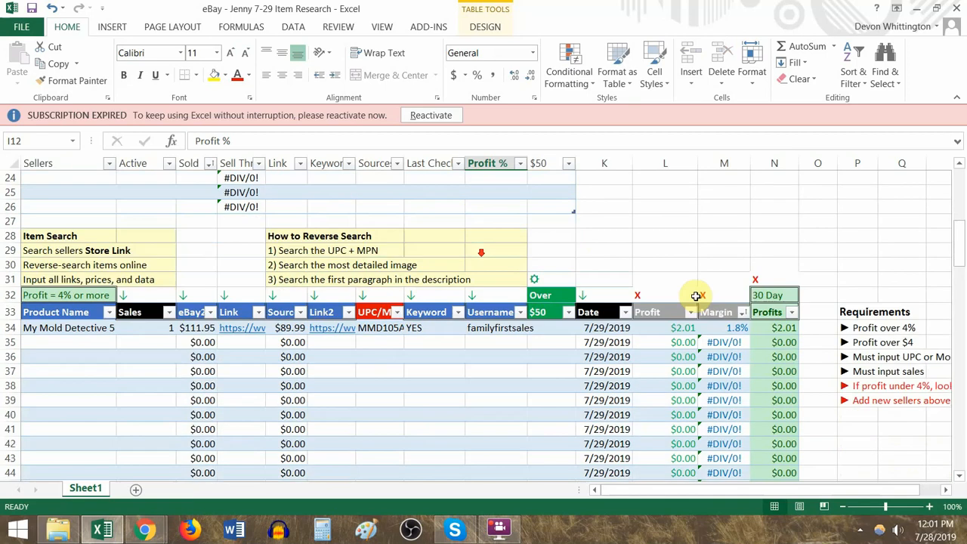
click(551, 327)
scroll(552, 262, up, 3)
scroll(554, 253, up, 3)
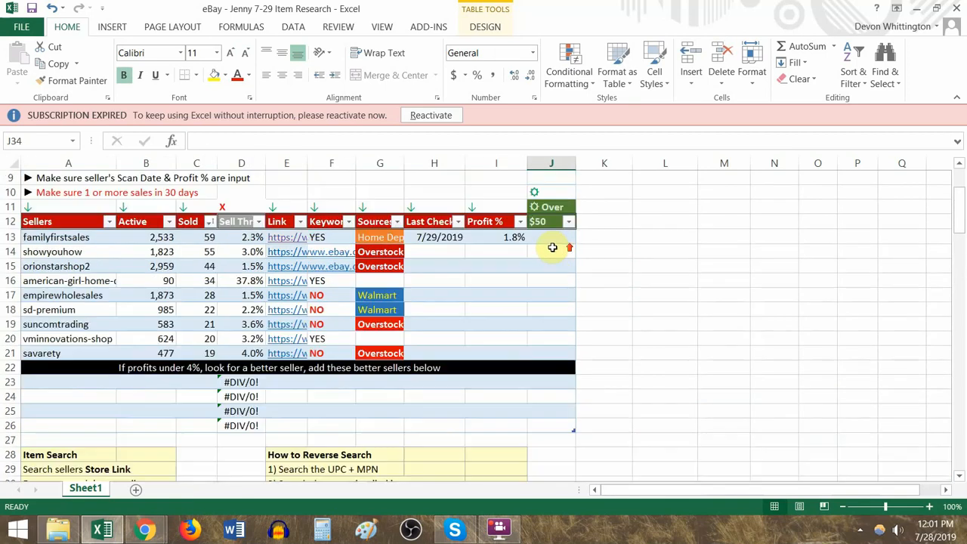
click(501, 281)
drag(502, 281, 559, 389)
drag(546, 233, 550, 393)
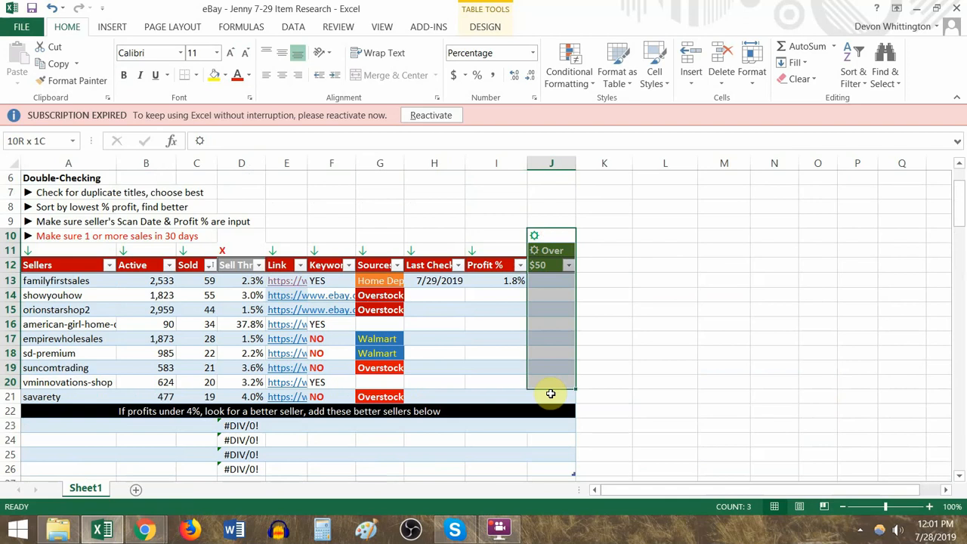
click(507, 281)
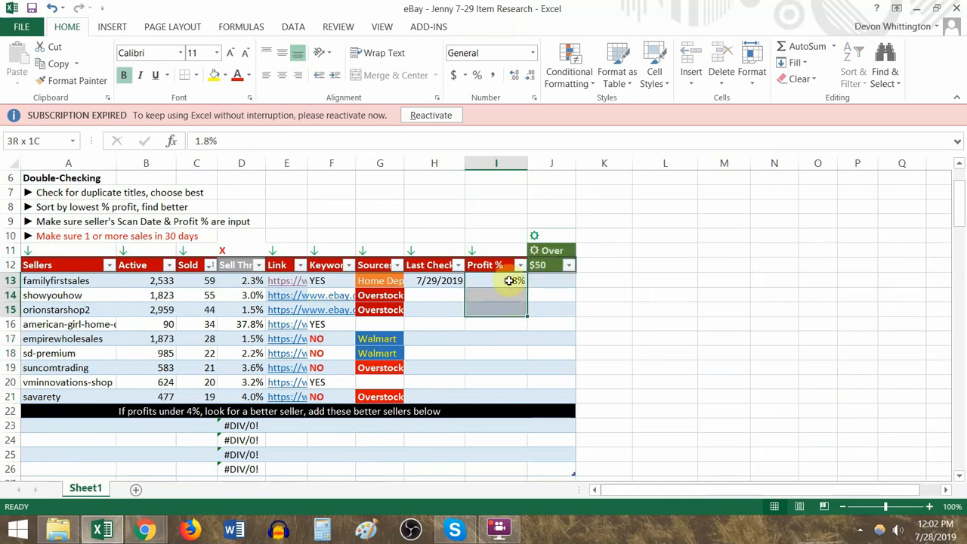
click(511, 285)
click(553, 280)
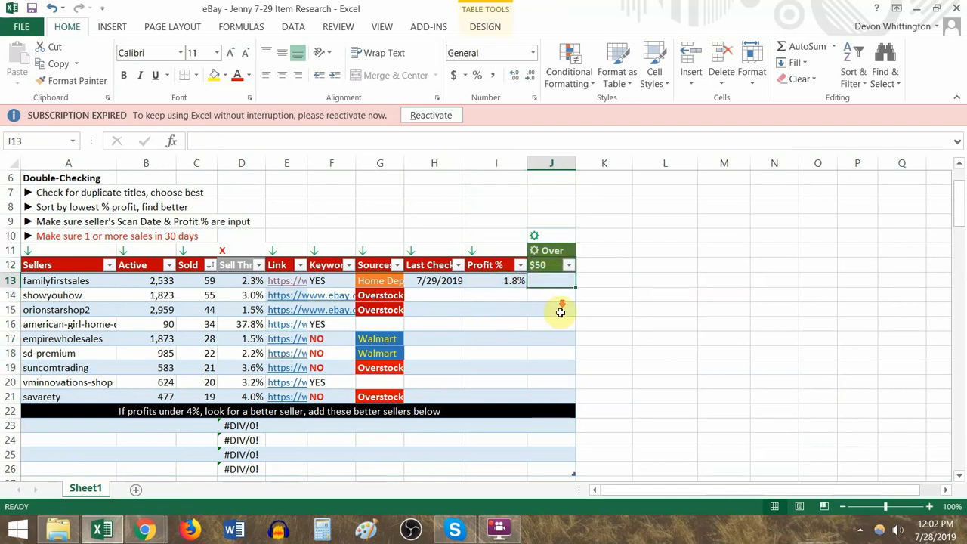
- Examine the entries of the first two sellers in rows 13 and 14 of the sellers table
scroll(561, 306, down, 5)
scroll(537, 262, up, 4)
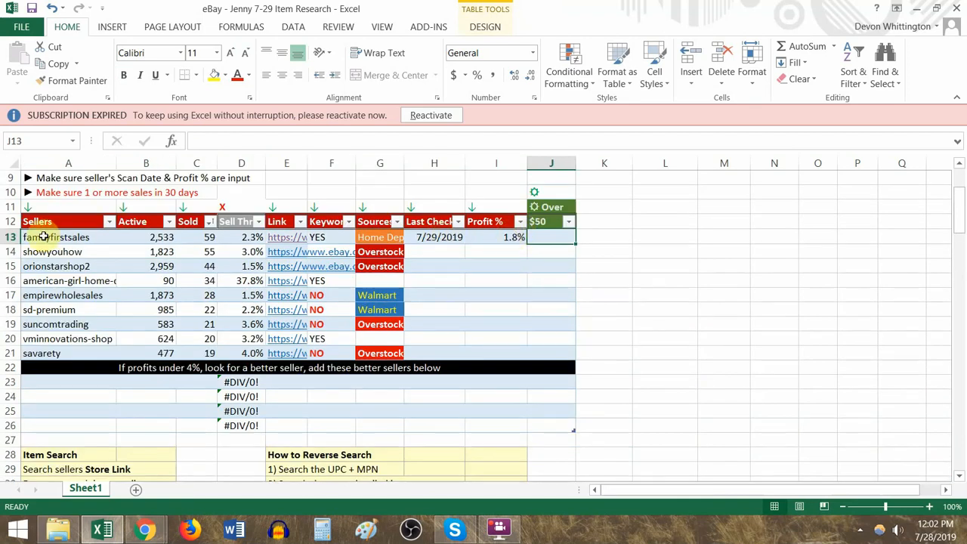
drag(34, 237, 548, 242)
drag(60, 252, 548, 248)
scroll(226, 302, down, 6)
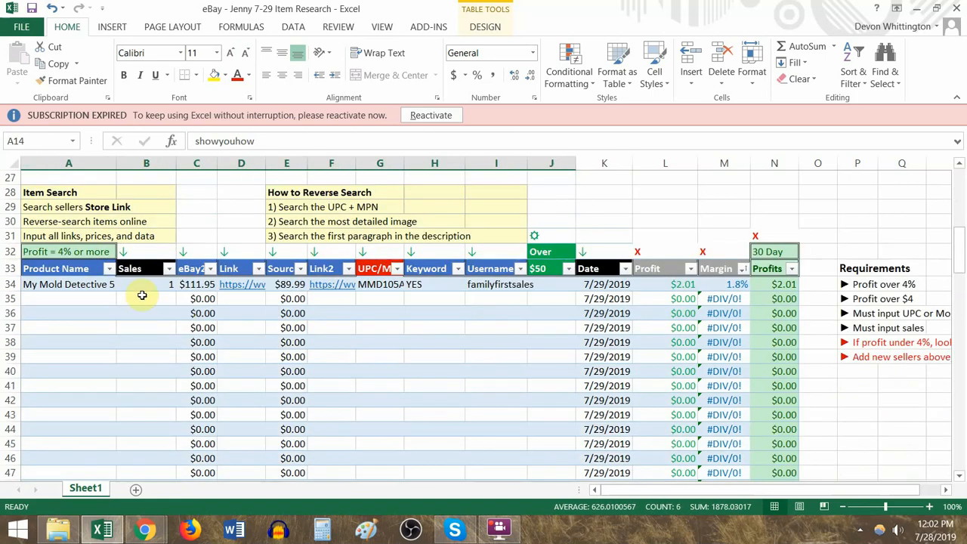
- Review the item table's Sales, Link, Source, Link2 and UPC/MPN columns from row 34 down
click(152, 280)
drag(152, 280, 158, 441)
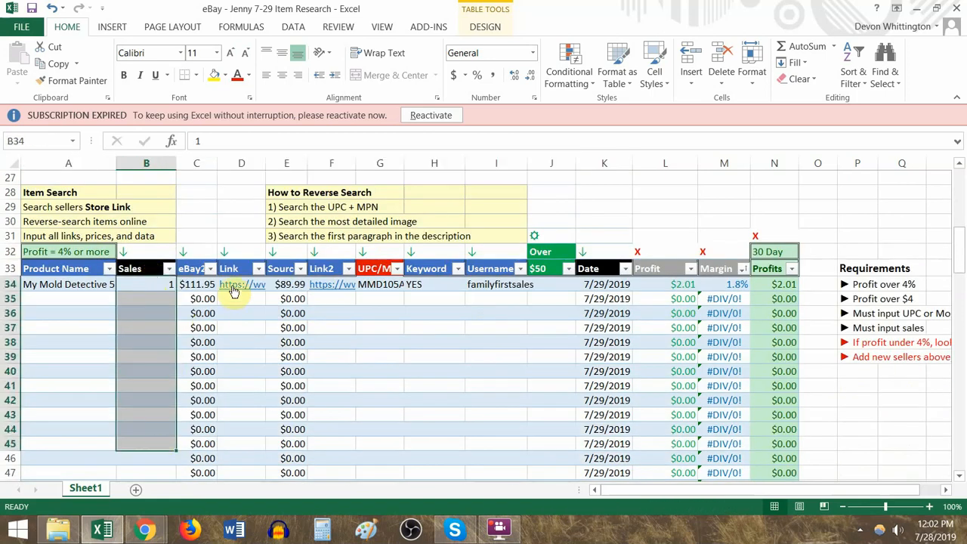
drag(203, 288, 247, 272)
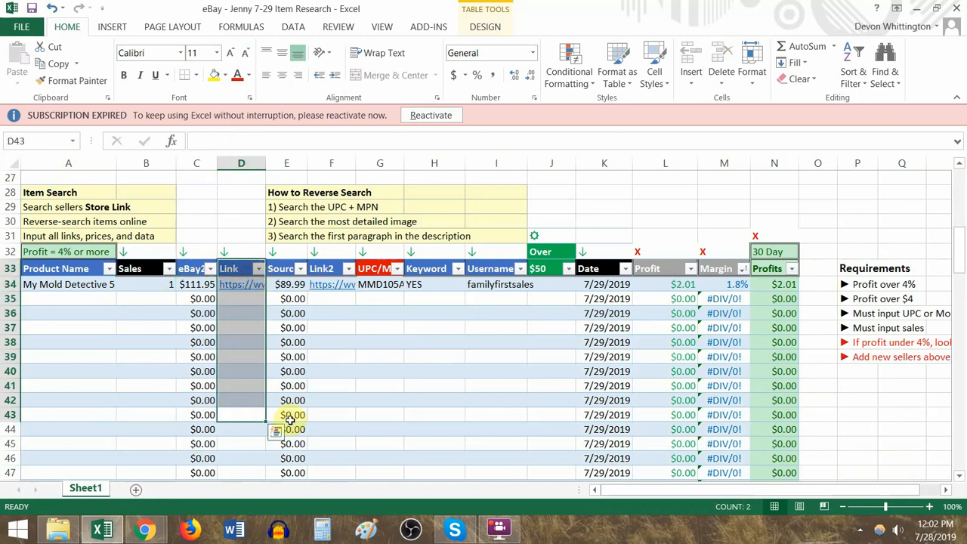
drag(295, 415, 294, 282)
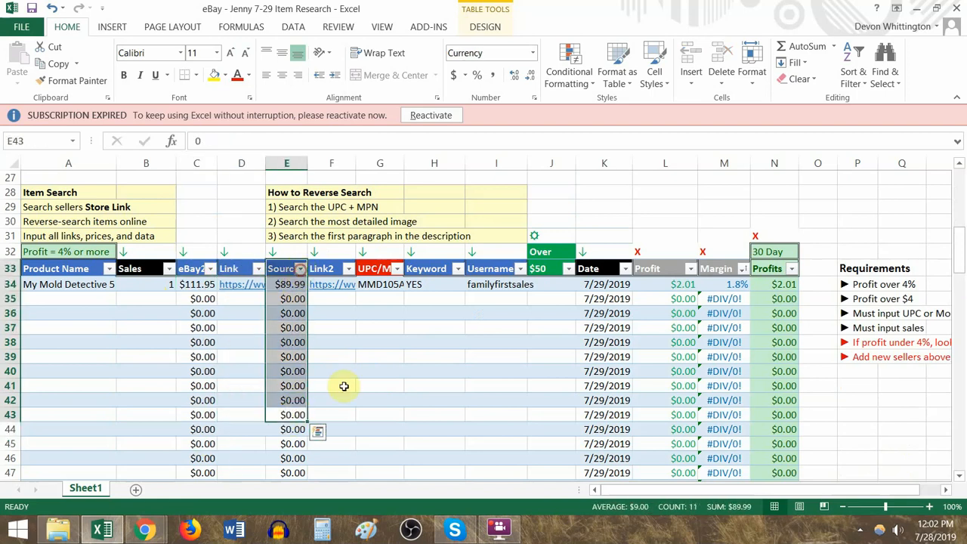
drag(336, 402, 347, 268)
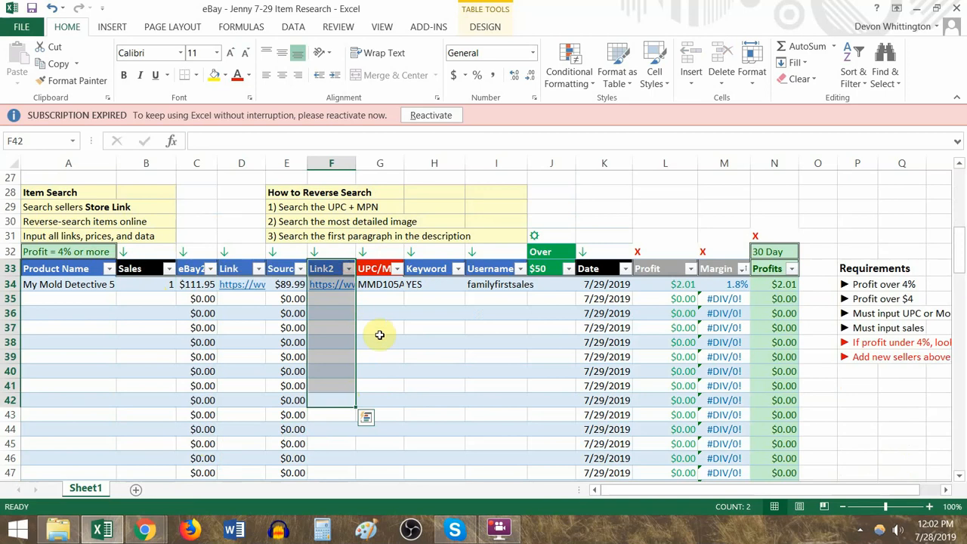
drag(388, 403, 380, 261)
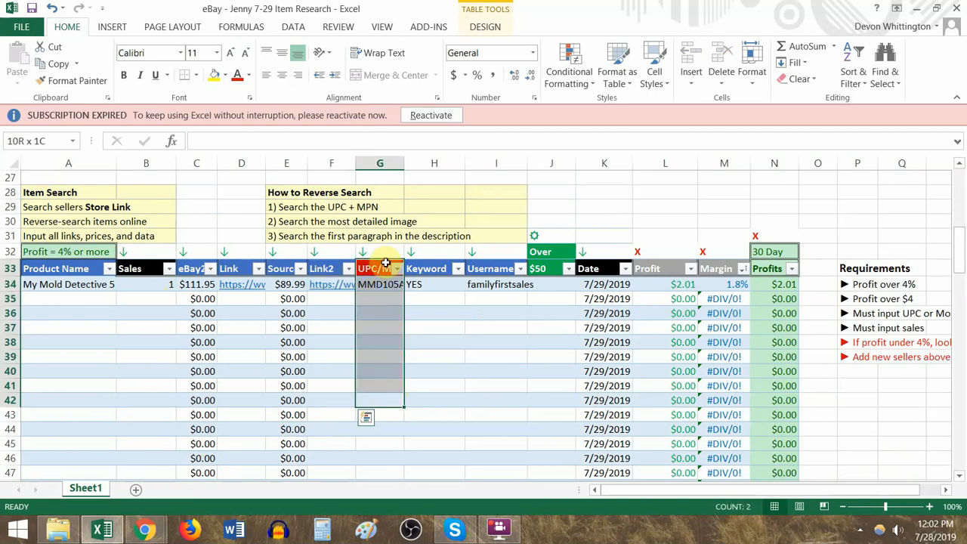
- Edit the column header in G33 to read UPC/MPN/EAN/SKU
double_click(381, 269)
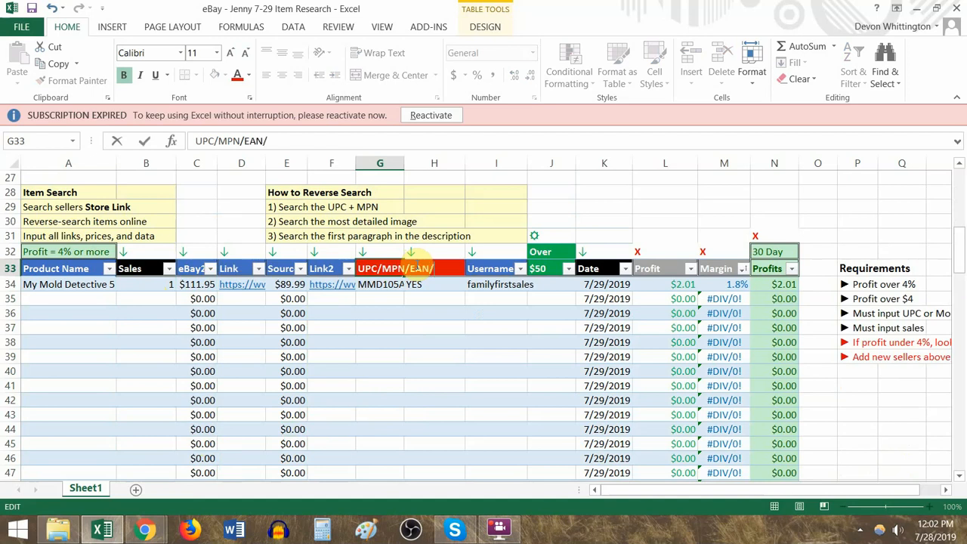
key(Return)
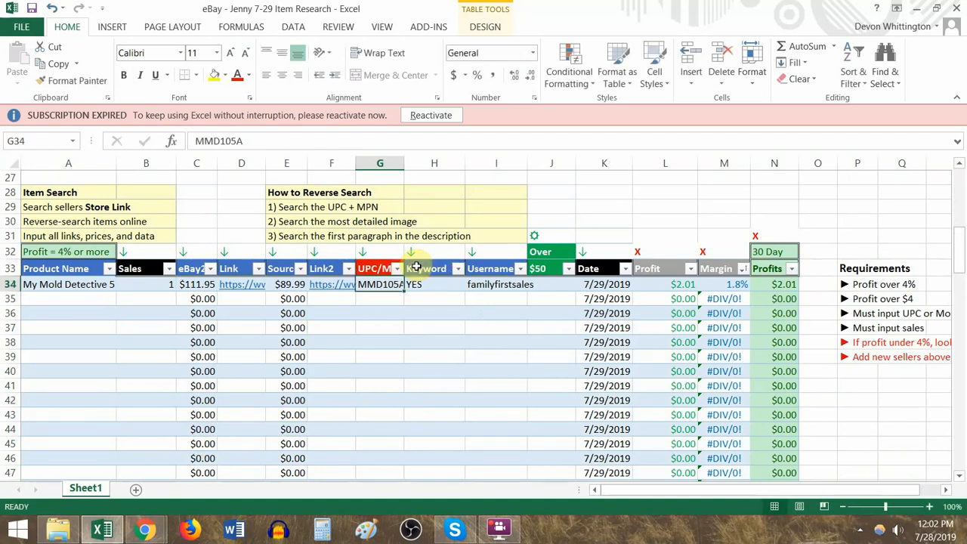
key(Escape)
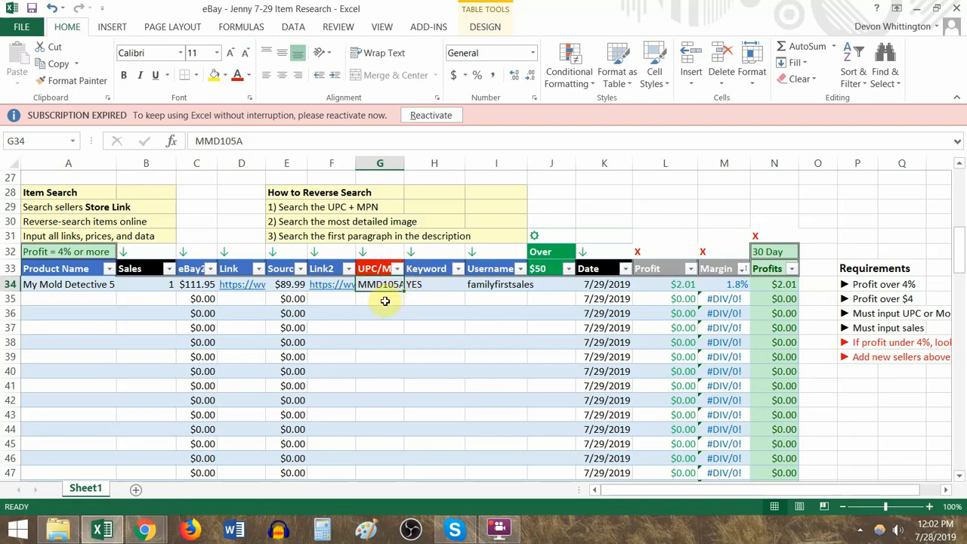
- Enter Description in G35, below the mold test kit's part number
click(388, 299)
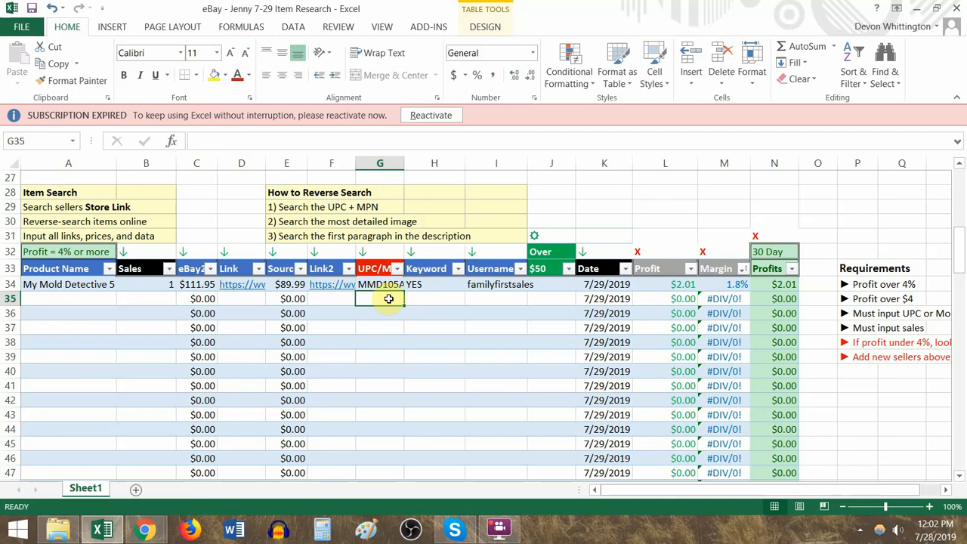
text(De)
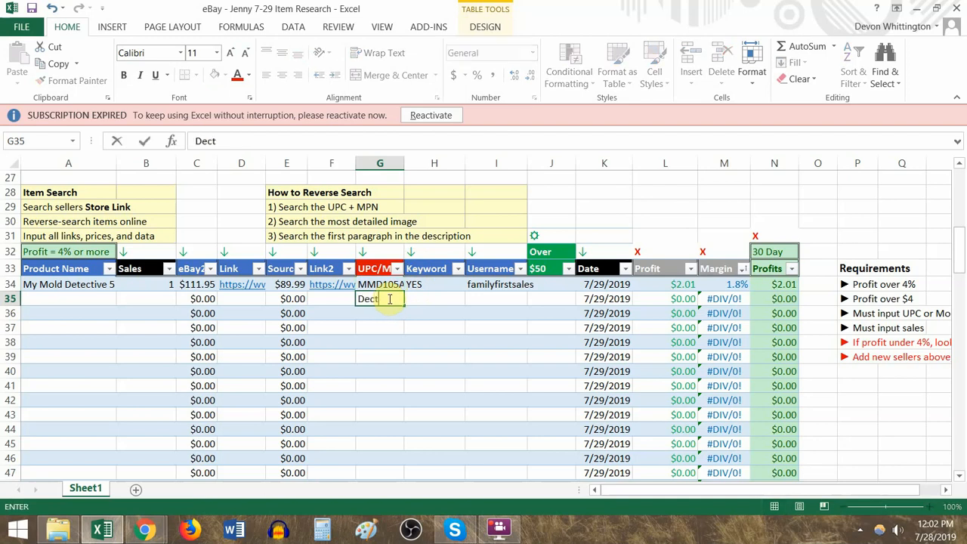
text(scription)
key(Return)
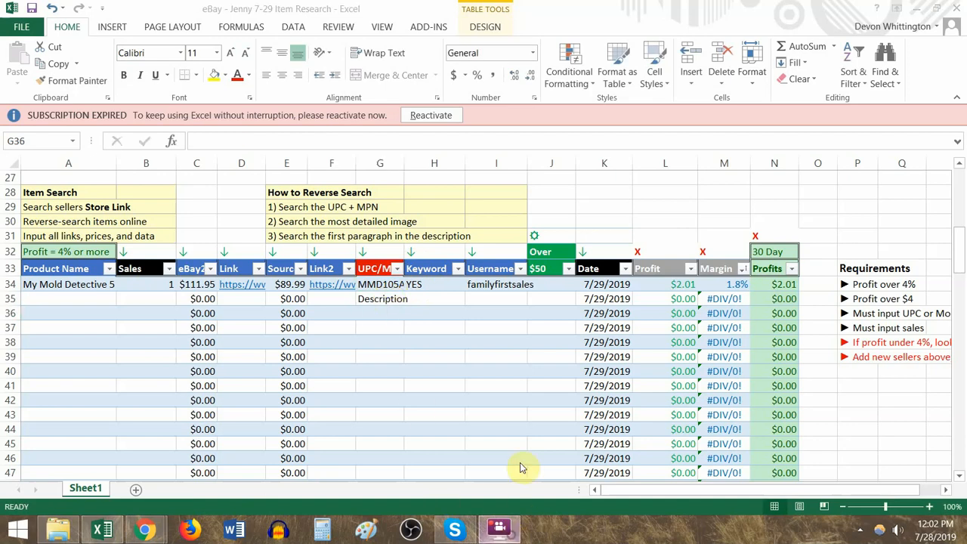
click(450, 6)
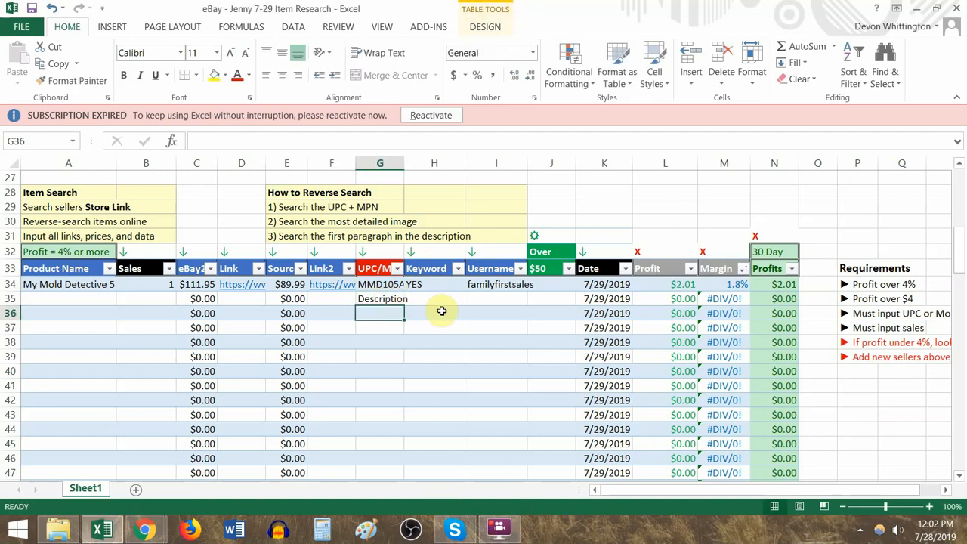
- Review the mold test kit's row 34, the Over $50 and Date columns, and the X marks above the Profit, Margin and Profits columns
drag(495, 284, 782, 284)
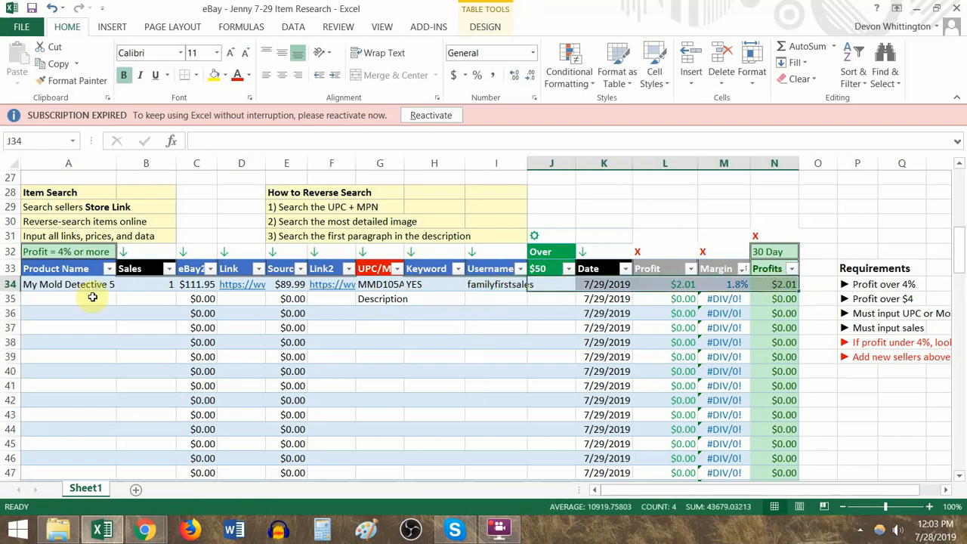
drag(76, 284, 411, 287)
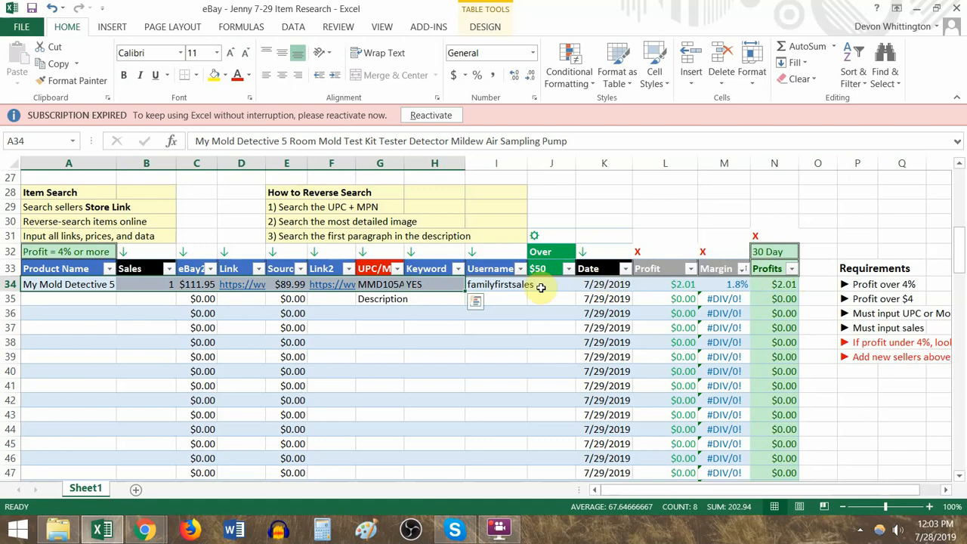
click(541, 262)
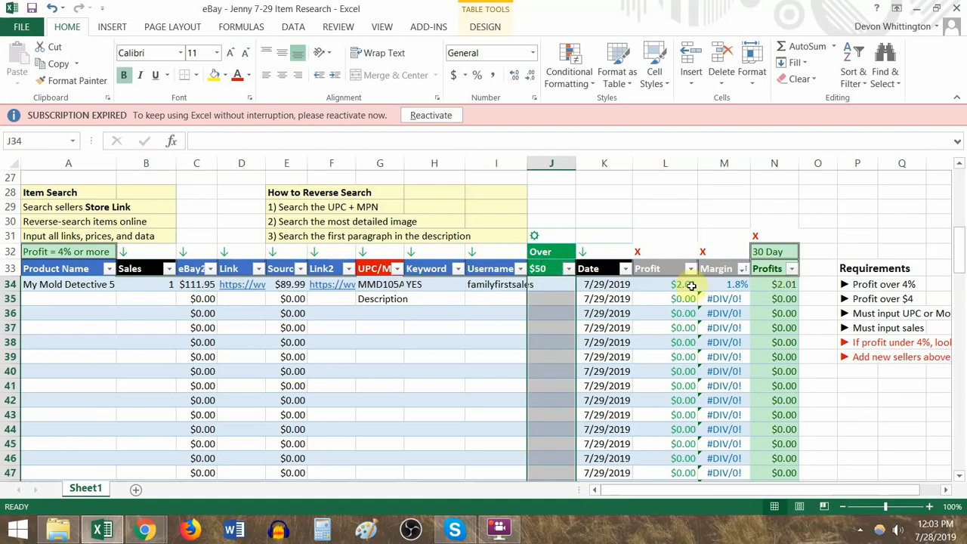
click(554, 284)
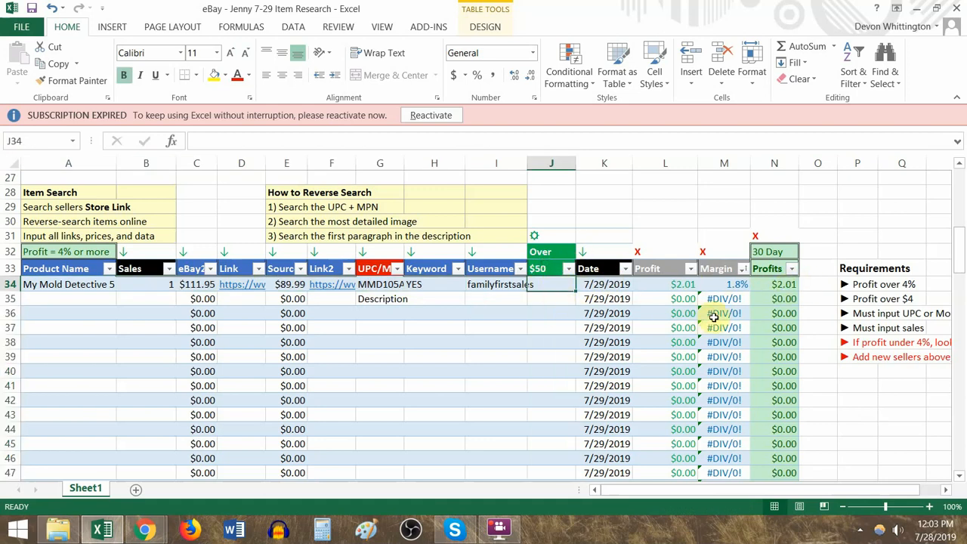
click(611, 282)
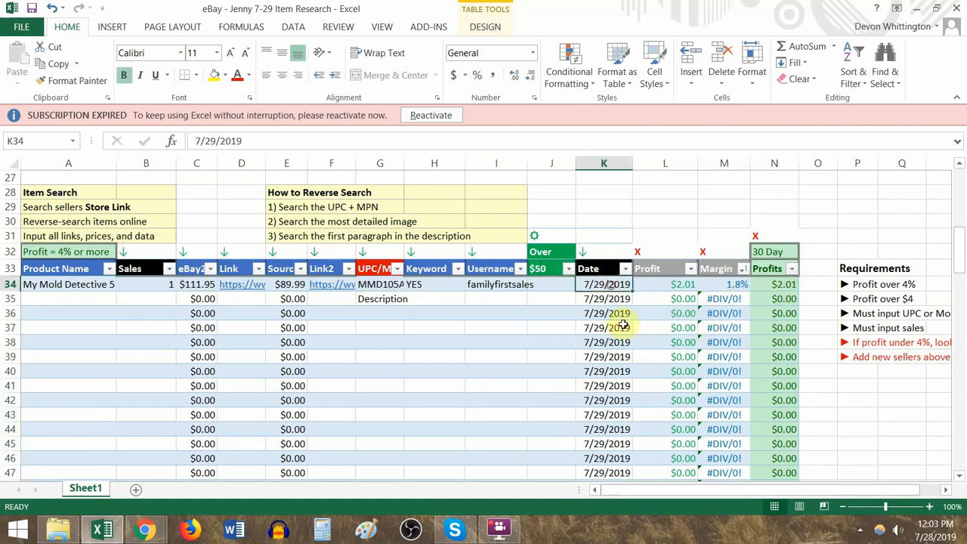
drag(632, 292, 632, 372)
drag(676, 253, 776, 236)
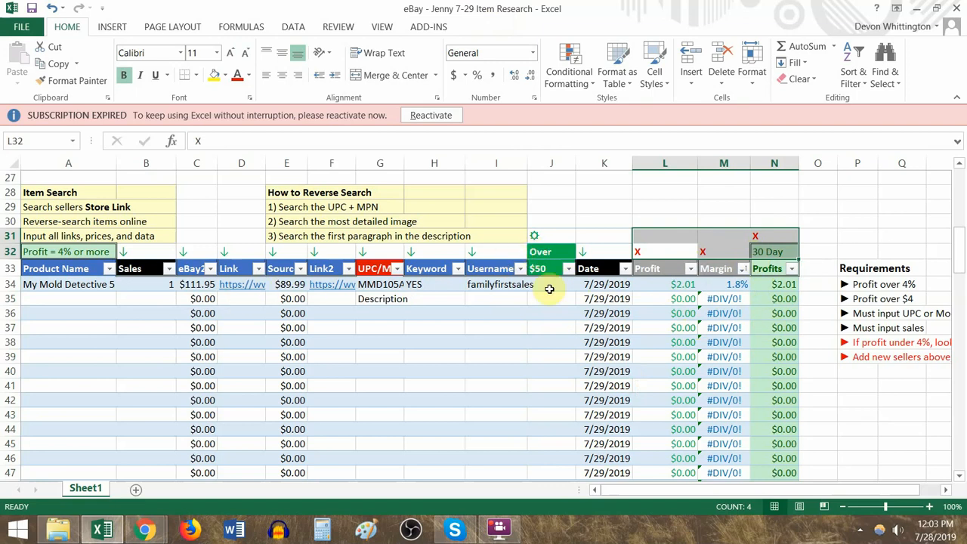
- Read through the Item Search and How to Reverse Search notes and the minimum profit rules in the Requirements list
drag(126, 194, 173, 240)
click(287, 192)
drag(380, 221, 492, 242)
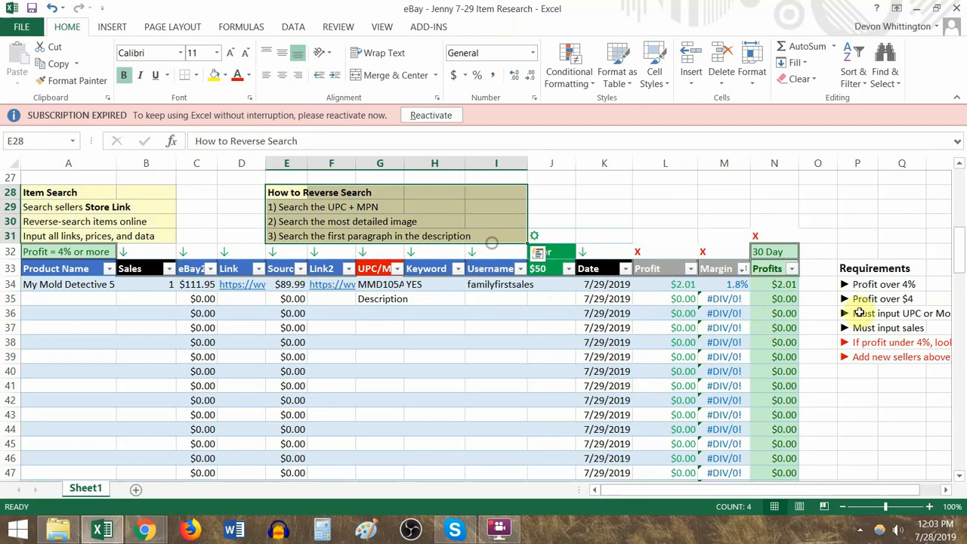
drag(847, 267, 919, 373)
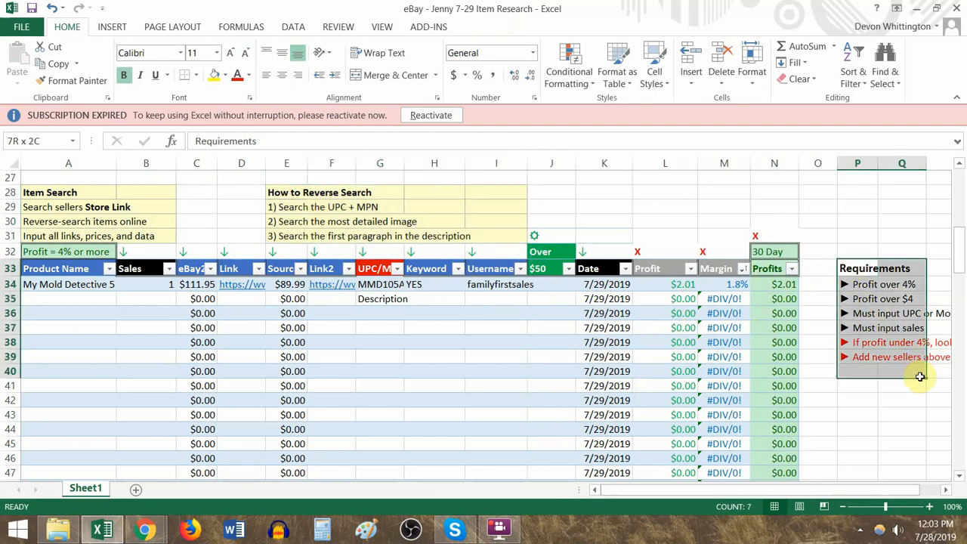
click(869, 285)
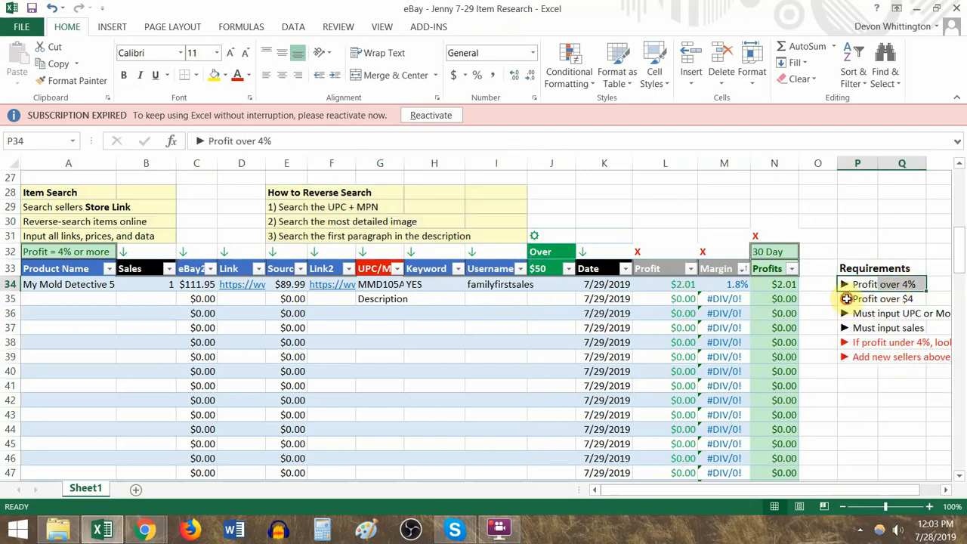
drag(847, 298, 919, 299)
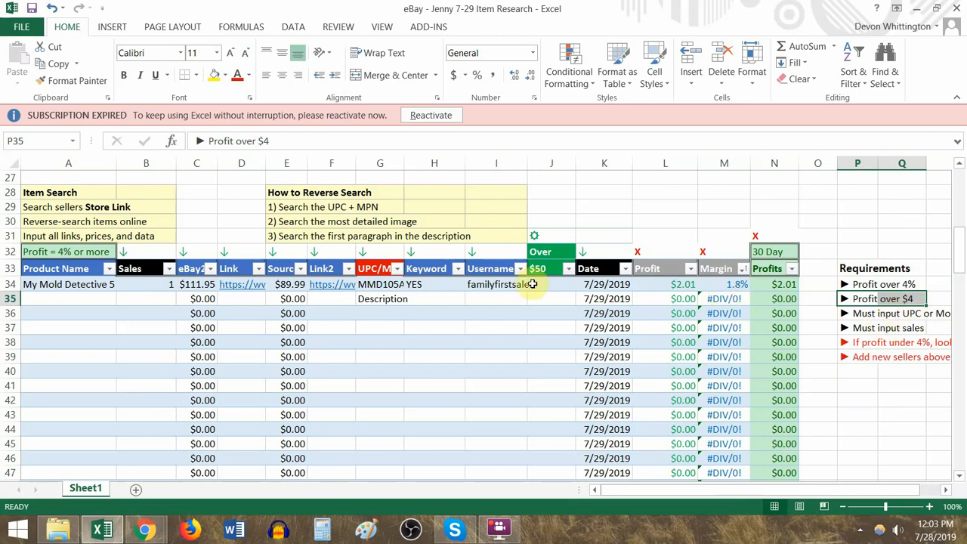
- Set the mold test kit's source price in E34 to 84.99 and check its recalculated profit and margin
click(679, 284)
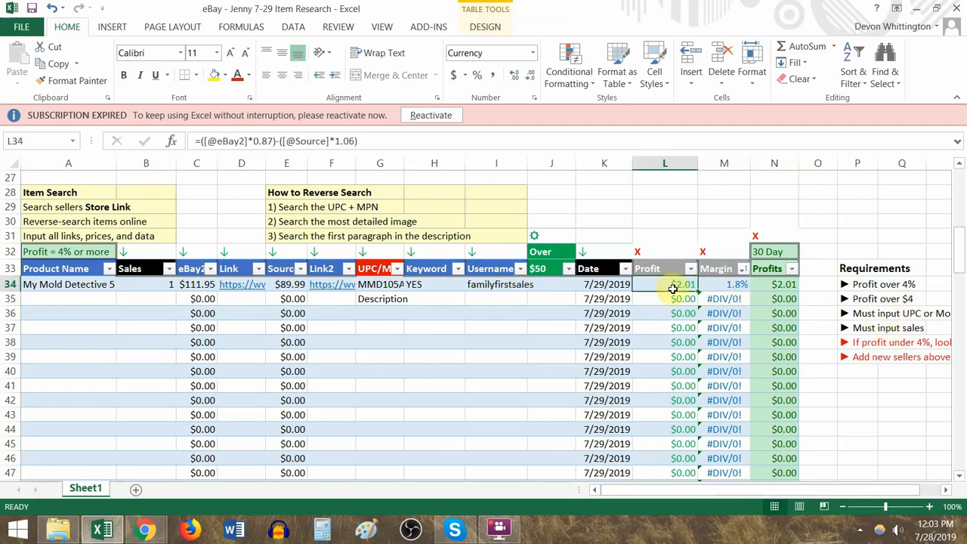
click(296, 284)
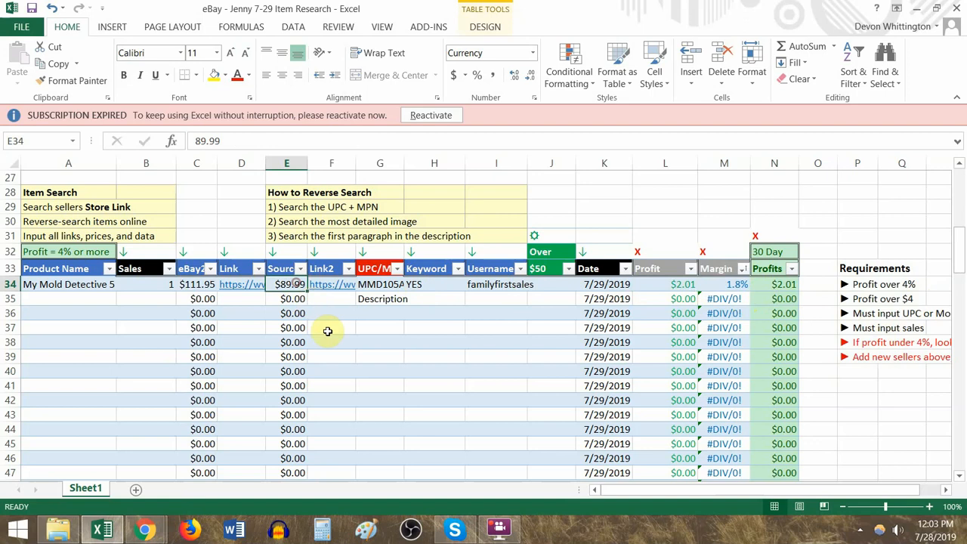
text(84)
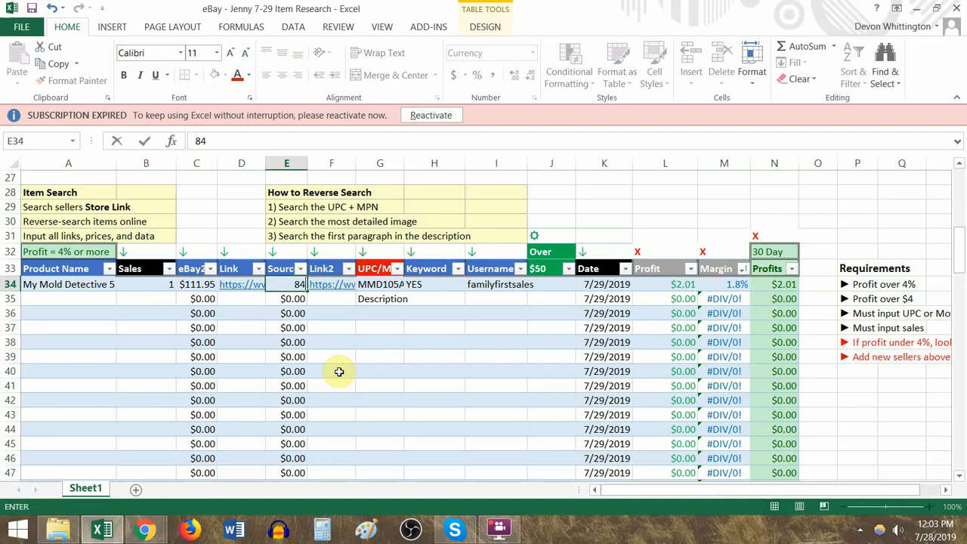
text(.99)
key(Return)
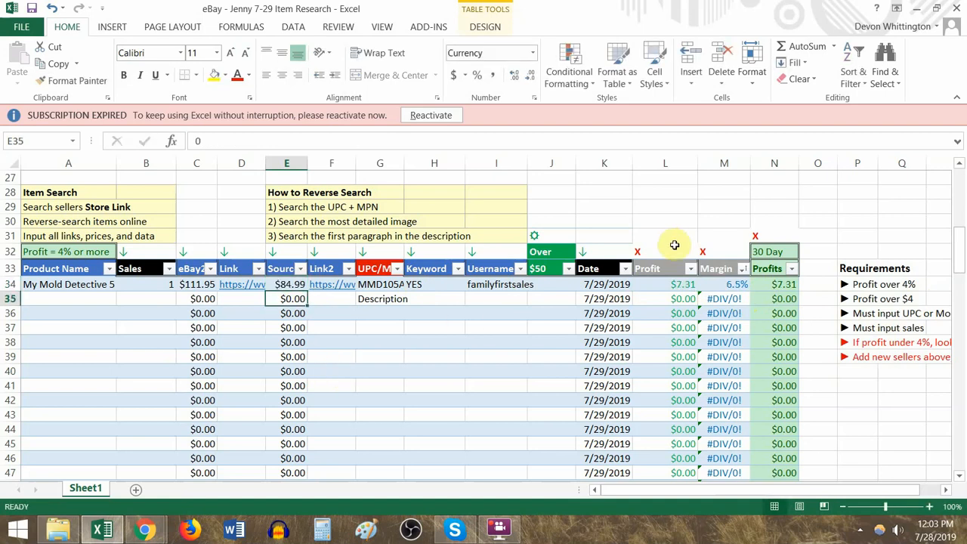
click(684, 288)
click(731, 285)
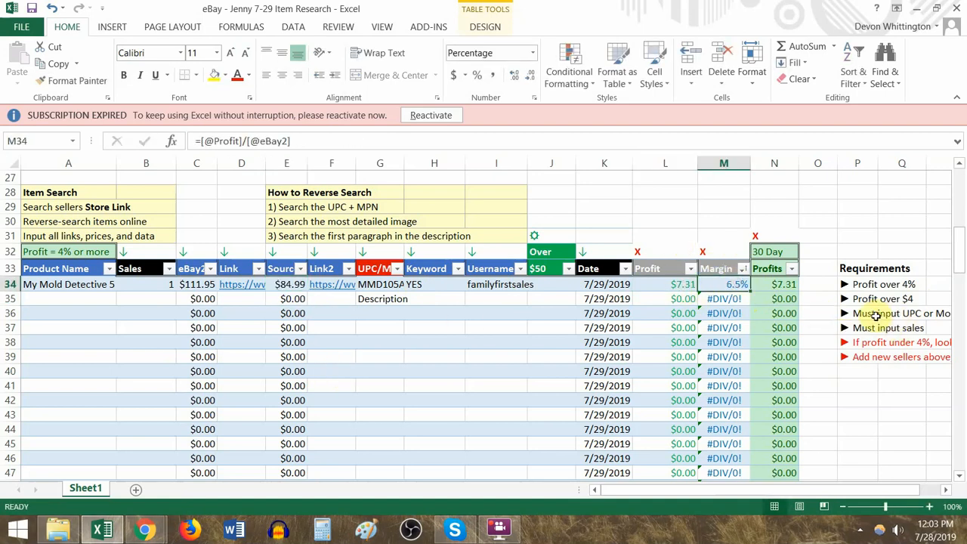
- Check the UPC or Model # requirement against the entries in the UPC/MPN/EAN/SKU column
click(847, 316)
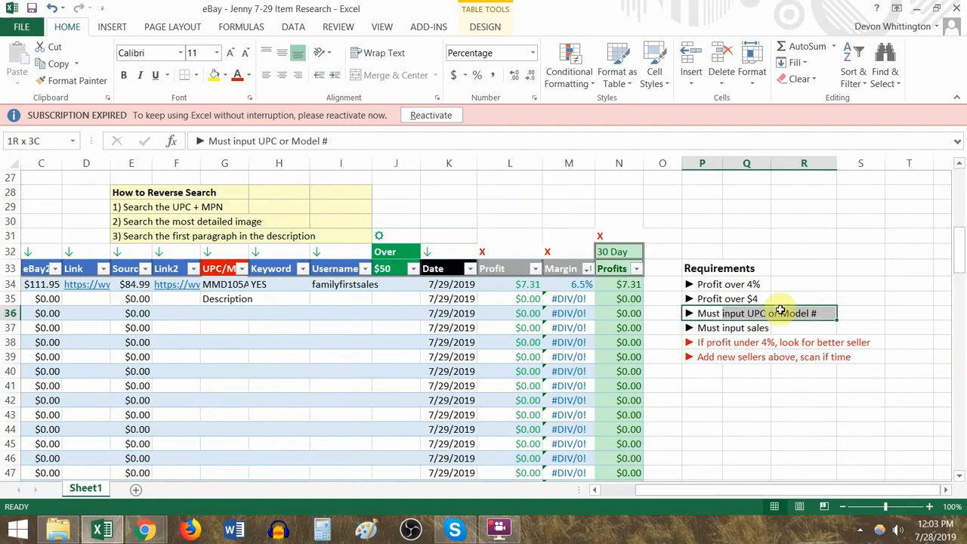
drag(222, 270, 225, 415)
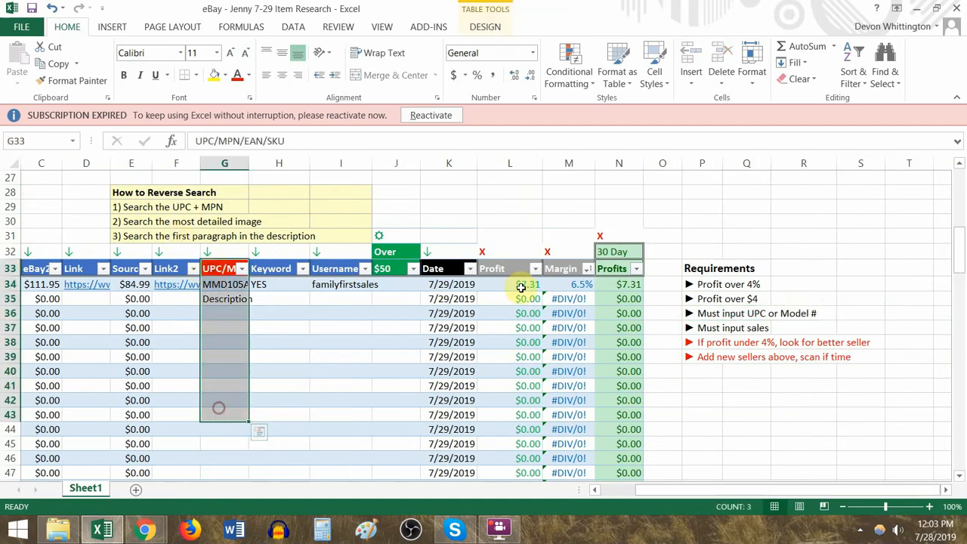
click(225, 298)
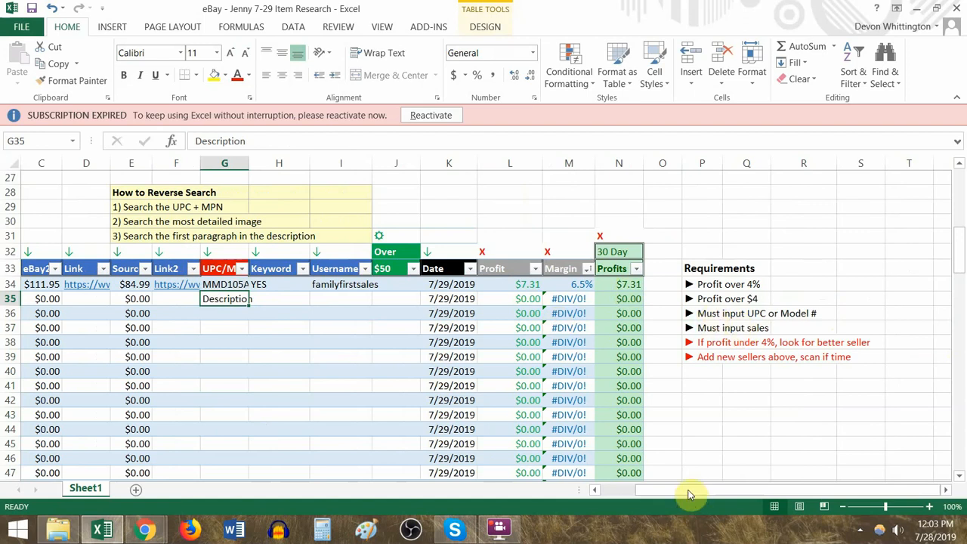
drag(222, 269, 219, 400)
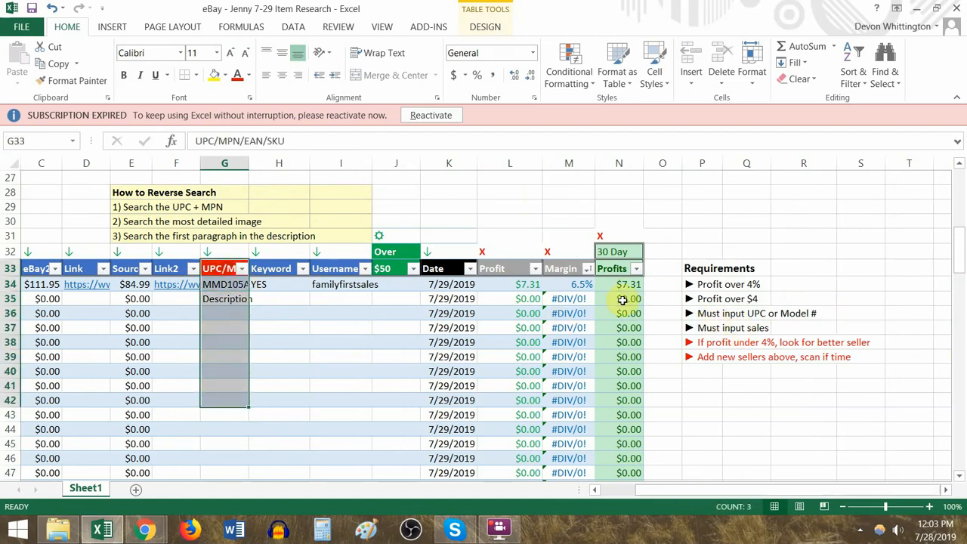
- Check the sales input requirement against the Sales column, and read the rule on finding a better seller for profits under 4%
click(697, 328)
drag(138, 328, 15, 341)
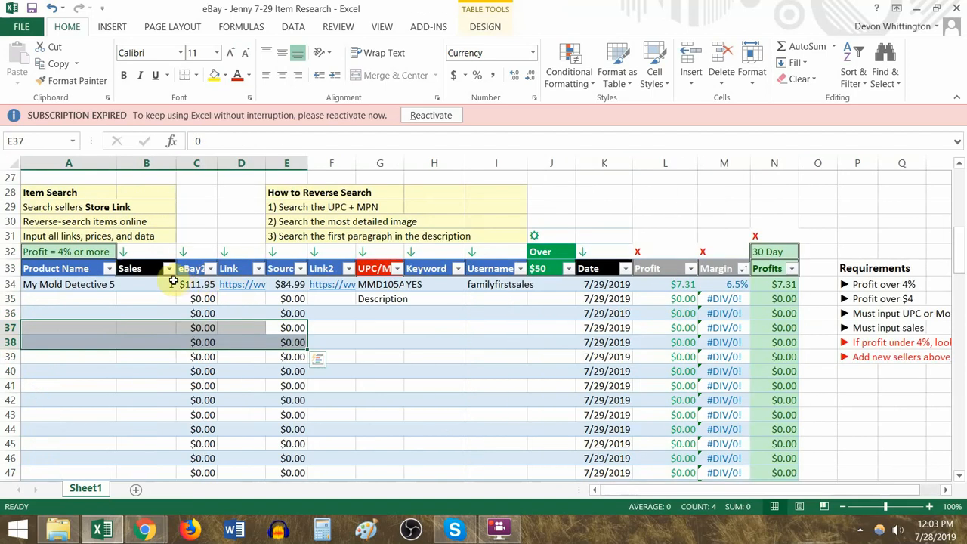
drag(151, 286, 206, 401)
drag(867, 346, 925, 337)
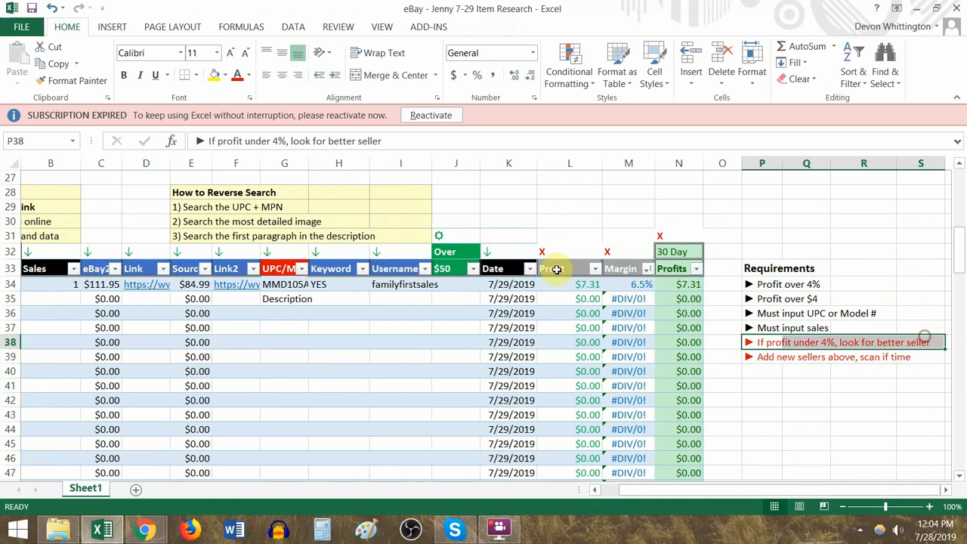
- Review the mold test kit's row 34 entries from the product name through the margin
click(619, 283)
drag(618, 281, 315, 284)
mouse_move(414, 286)
mouse_down()
mouse_move(403, 318)
mouse_move(415, 284)
mouse_up()
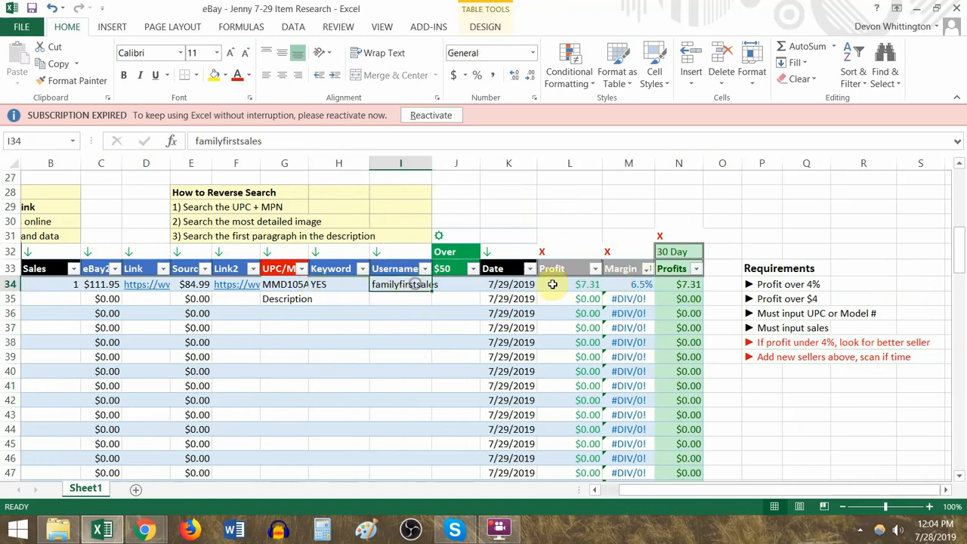
click(643, 284)
scroll(65, 283, left, 2)
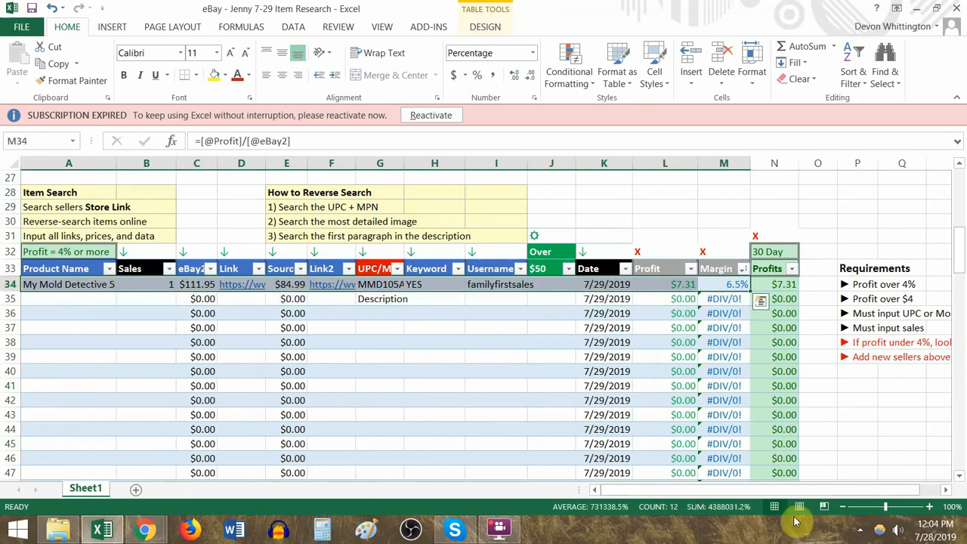
scroll(799, 492, right, 1)
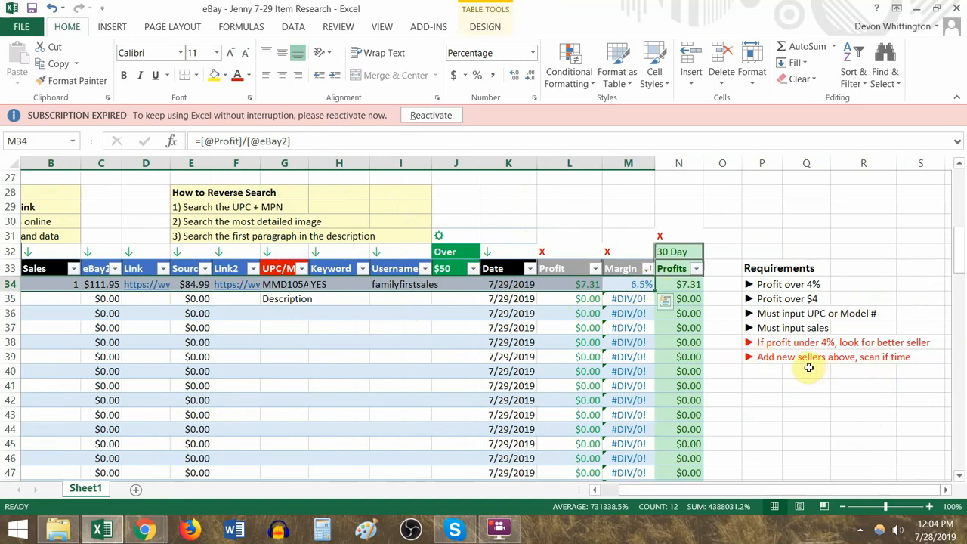
- Read the requirement on adding new sellers and check it against the seller username and margin in row 34
click(771, 359)
drag(813, 492, 743, 493)
drag(728, 284, 503, 285)
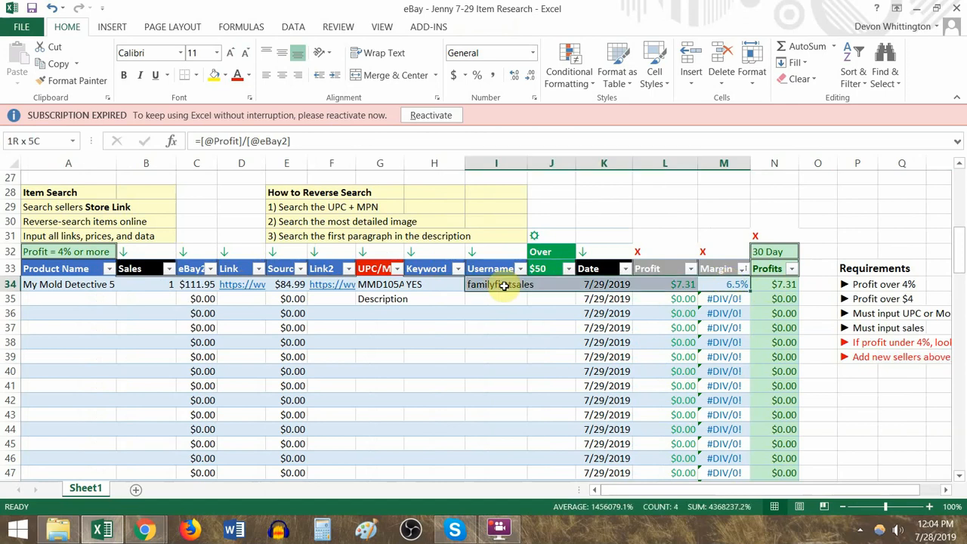
click(493, 289)
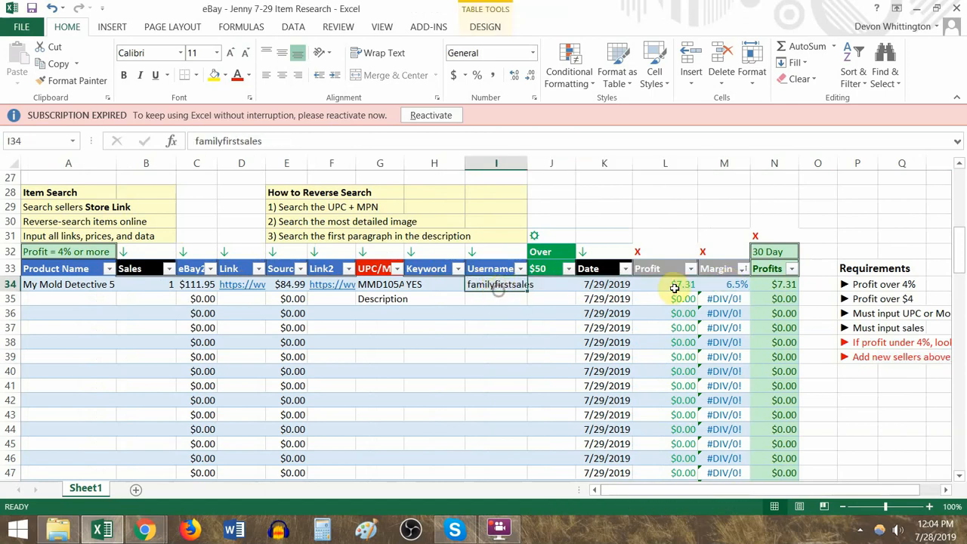
click(737, 285)
drag(743, 284, 738, 295)
click(736, 282)
- Set the mold test kit's source price in E34 to 89.99
click(281, 284)
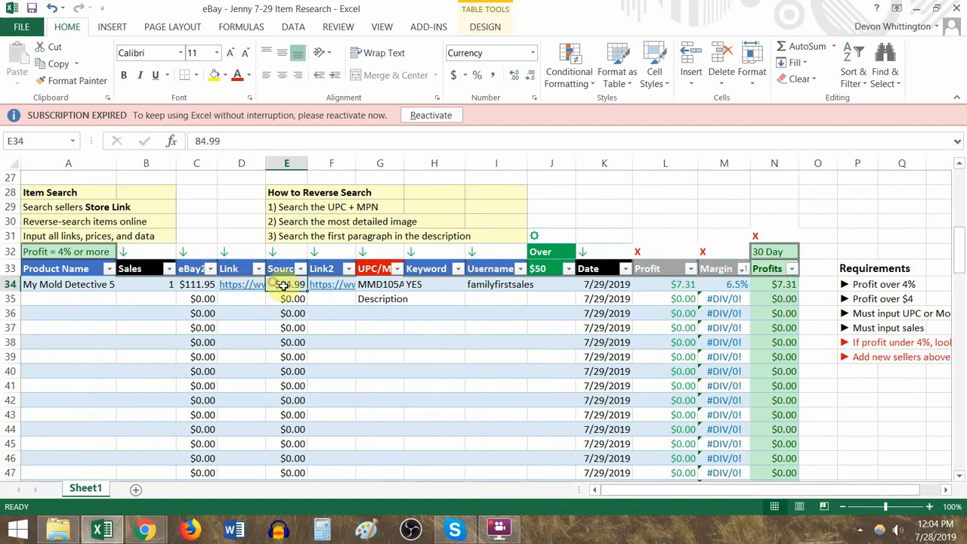
text(89.)
click(283, 286)
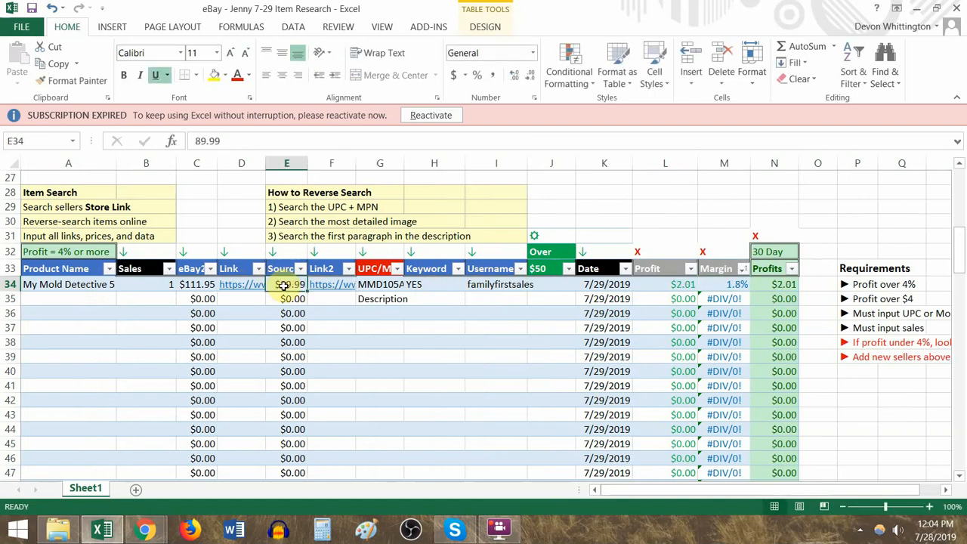
- Try an eBay price of 120 in C34, check the resulting margin, and undo the price change
click(187, 284)
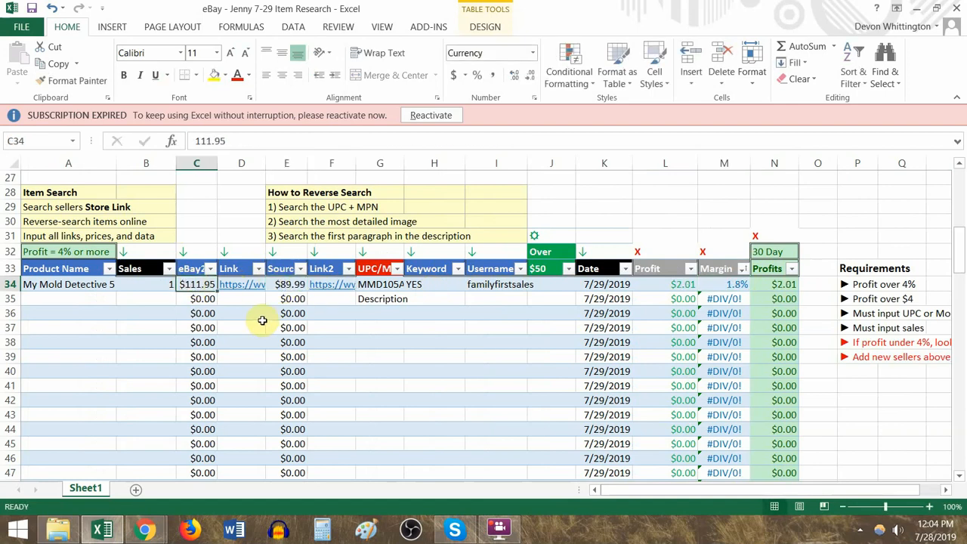
text(120)
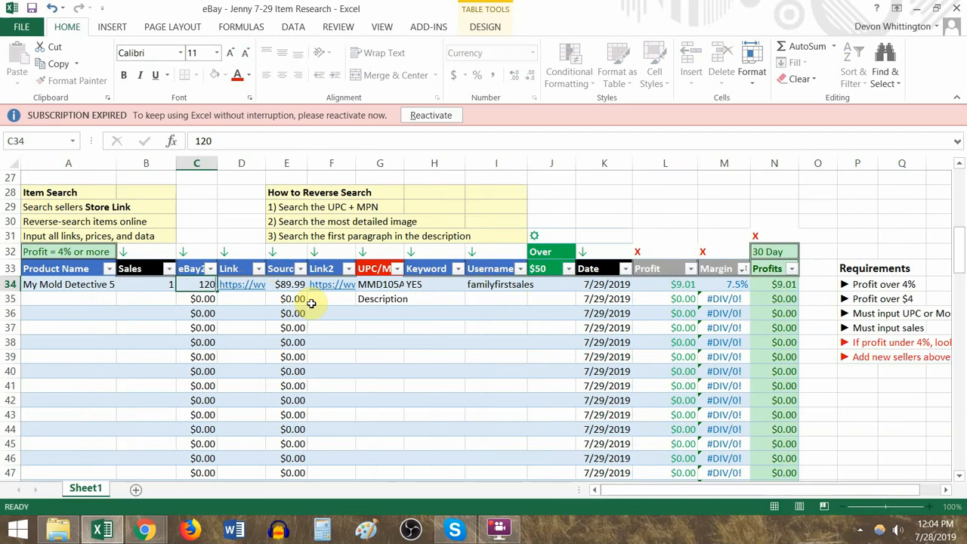
click(738, 285)
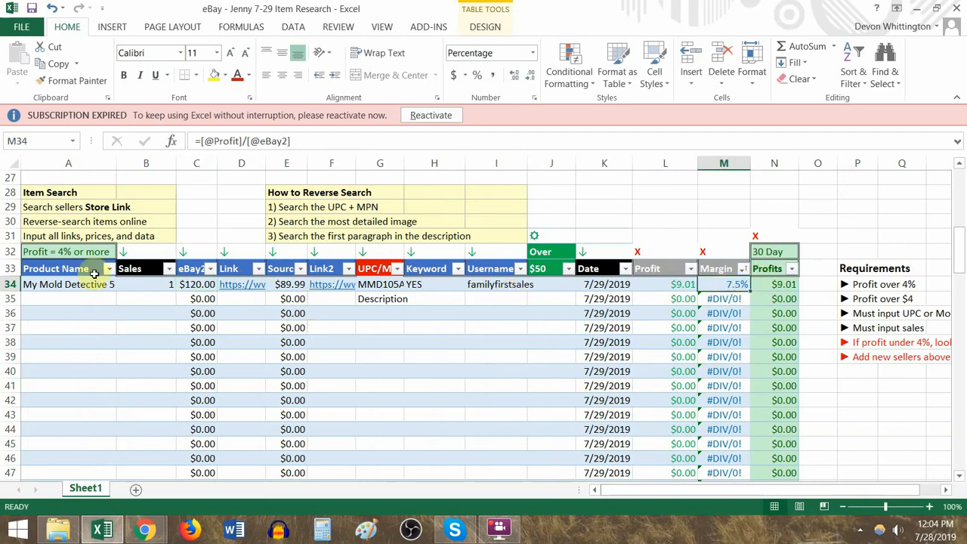
key(ctrl+z)
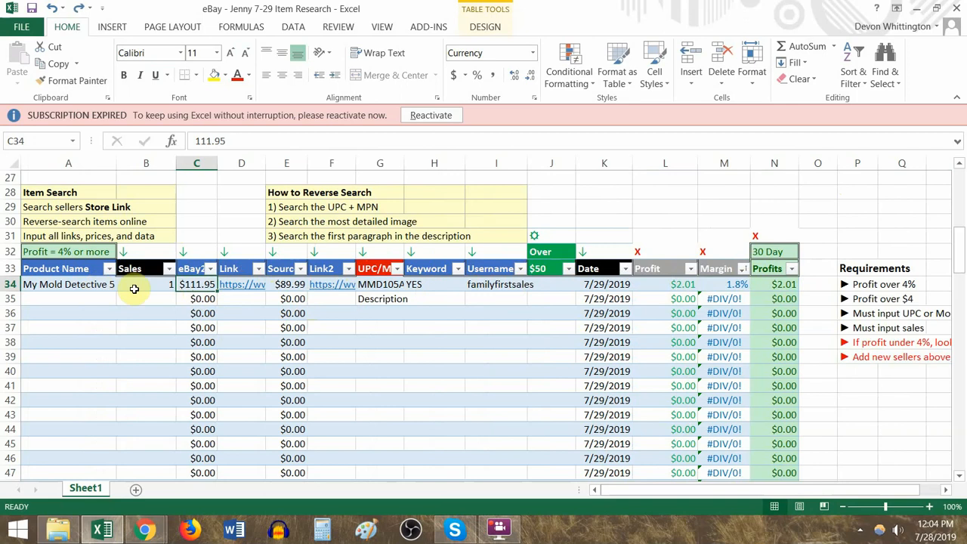
- Replace the seller username in I34 with OtherSellersUsername and copy that cell
drag(250, 308, 209, 299)
drag(490, 295, 492, 287)
click(493, 287)
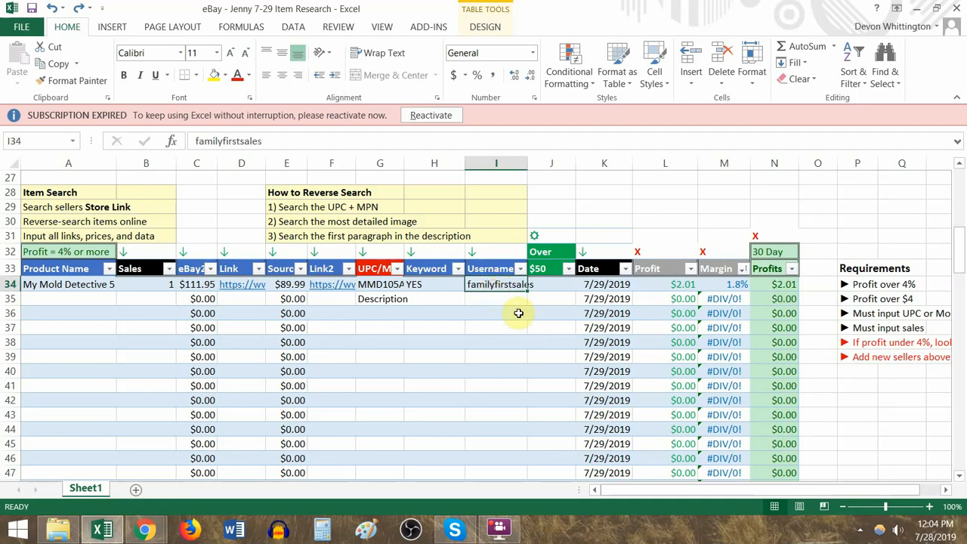
text(OtherSeller)
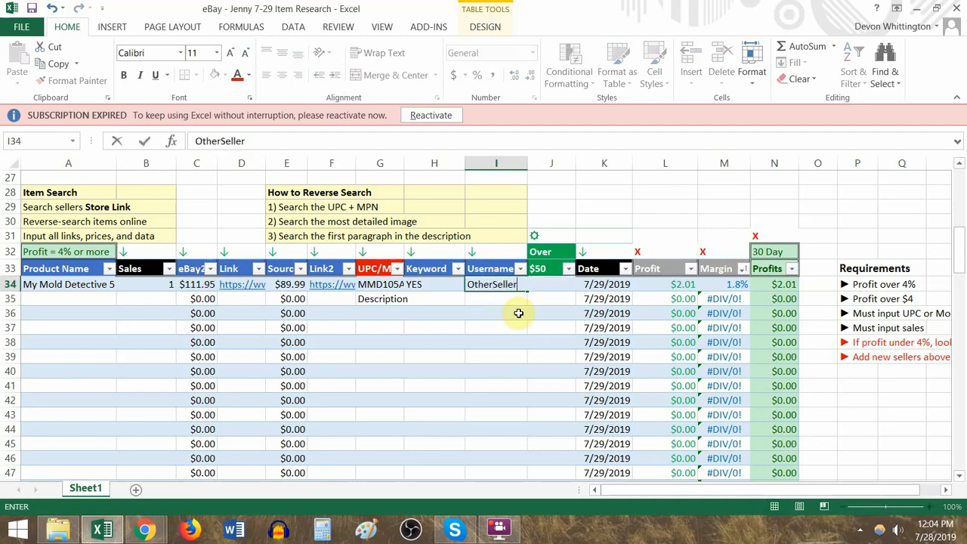
text(sUsername)
key(ctrl+Return)
key(ctrl+c)
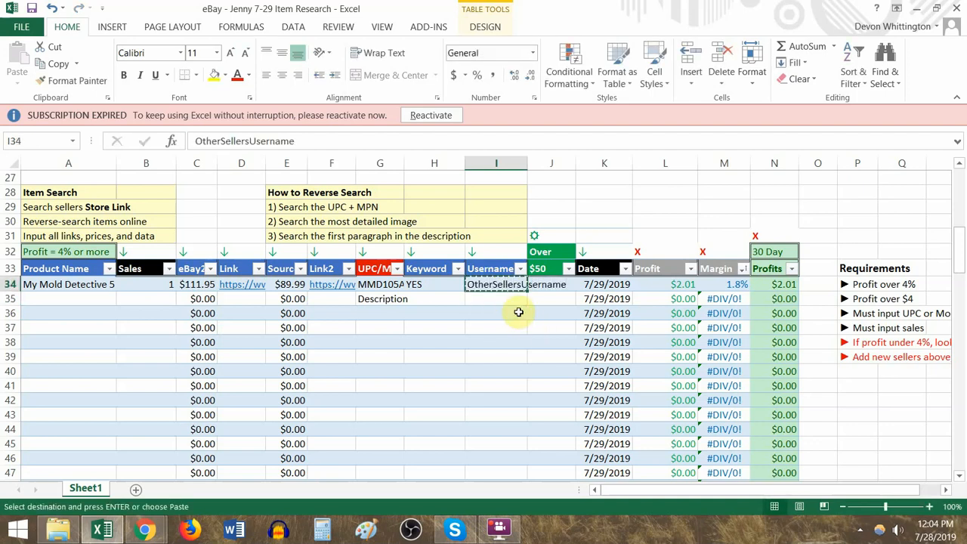
- Paste the copied username into A23 of the sellers table and read the better-seller note in row 22
scroll(360, 252, up, 5)
click(69, 339)
key(ctrl+v)
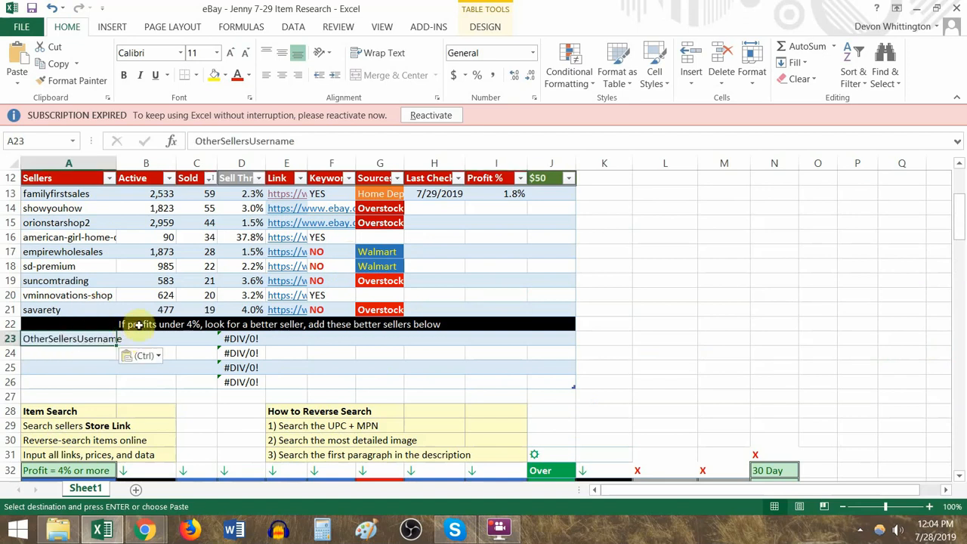
drag(87, 325, 489, 323)
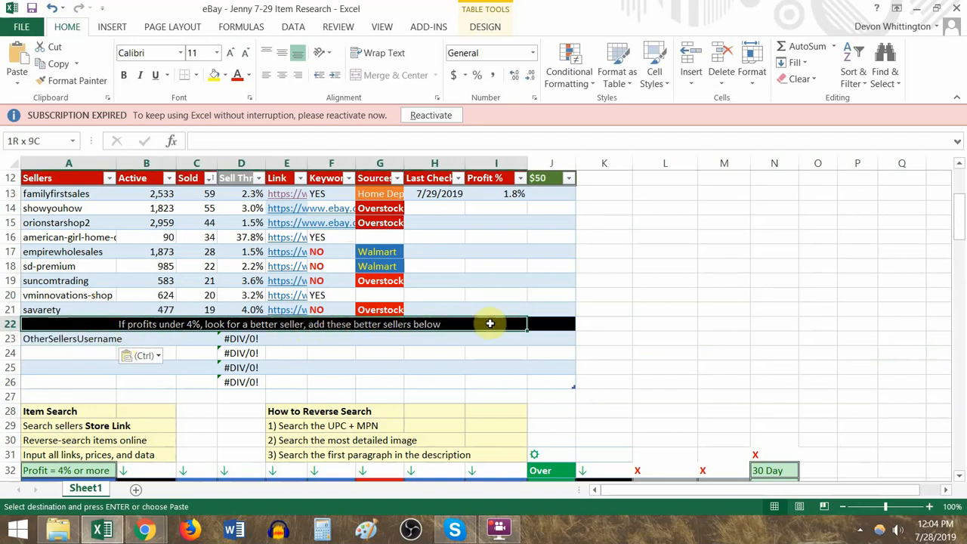
scroll(425, 353, down, 2)
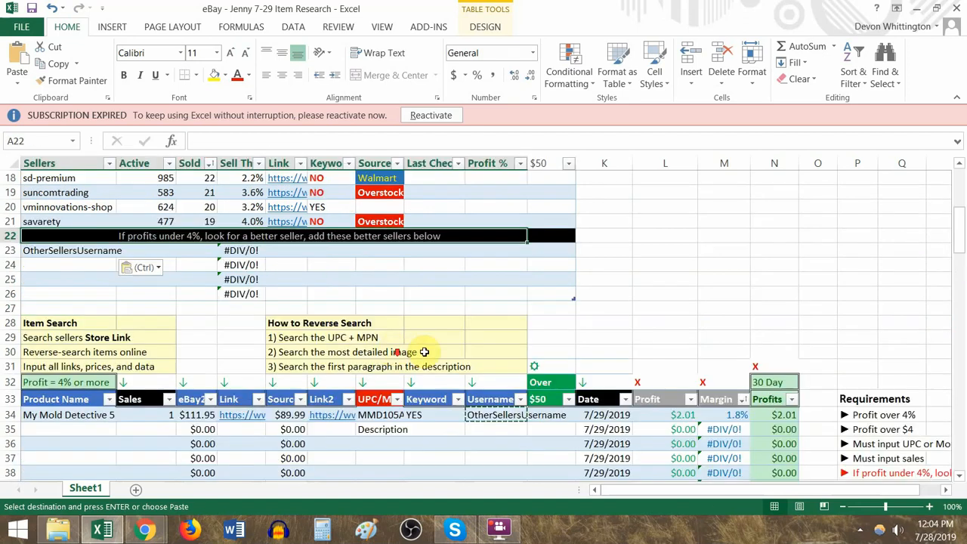
- Compare the username in I34 with the new seller entry in A23 and examine the blank better-seller rows 23 to 26
scroll(680, 390, down, 1)
key(Escape)
drag(731, 371, 727, 391)
click(494, 371)
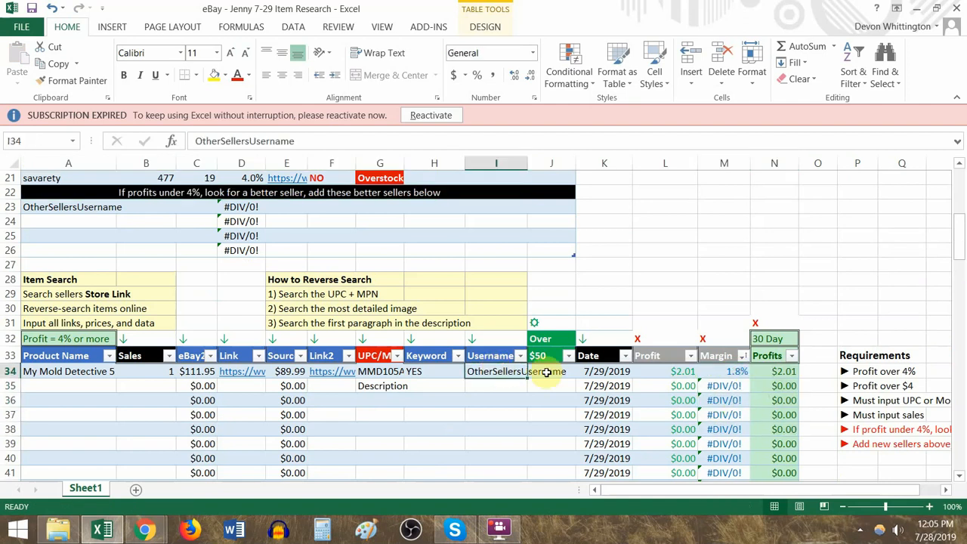
scroll(384, 342, up, 2)
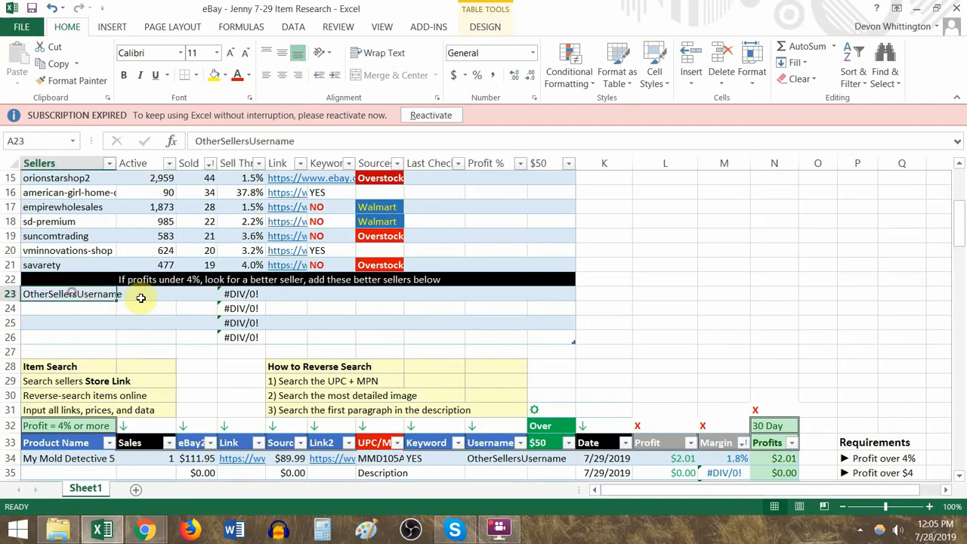
drag(140, 295, 577, 344)
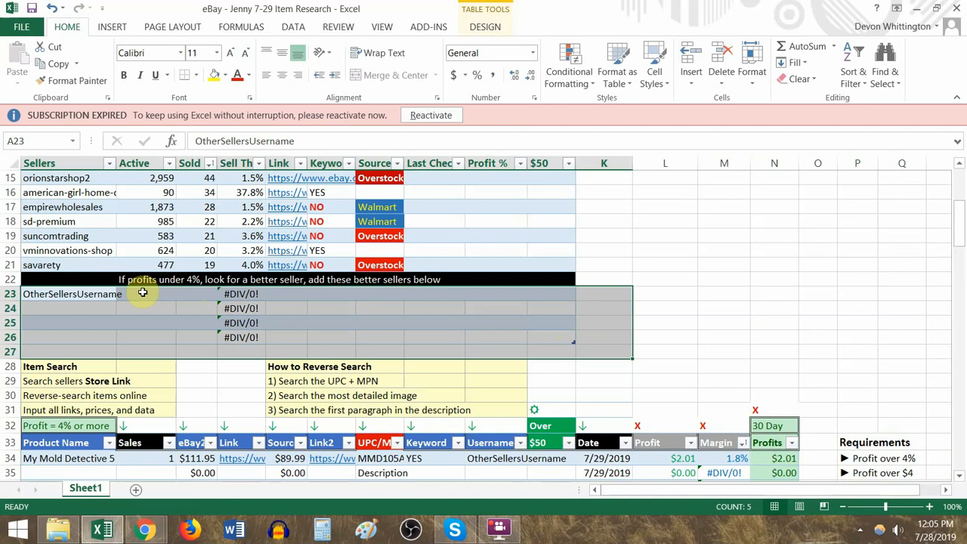
click(108, 294)
scroll(460, 369, down, 1)
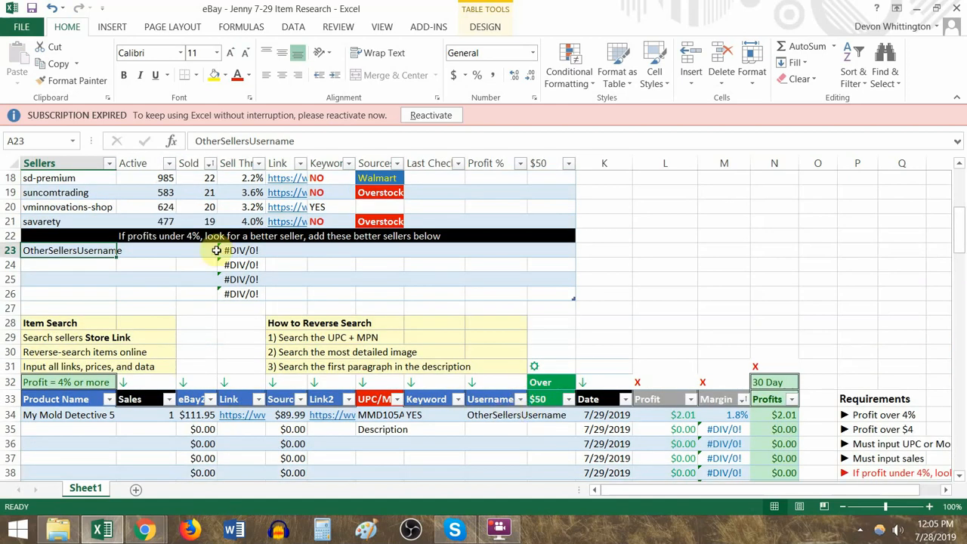
scroll(175, 259, up, 1)
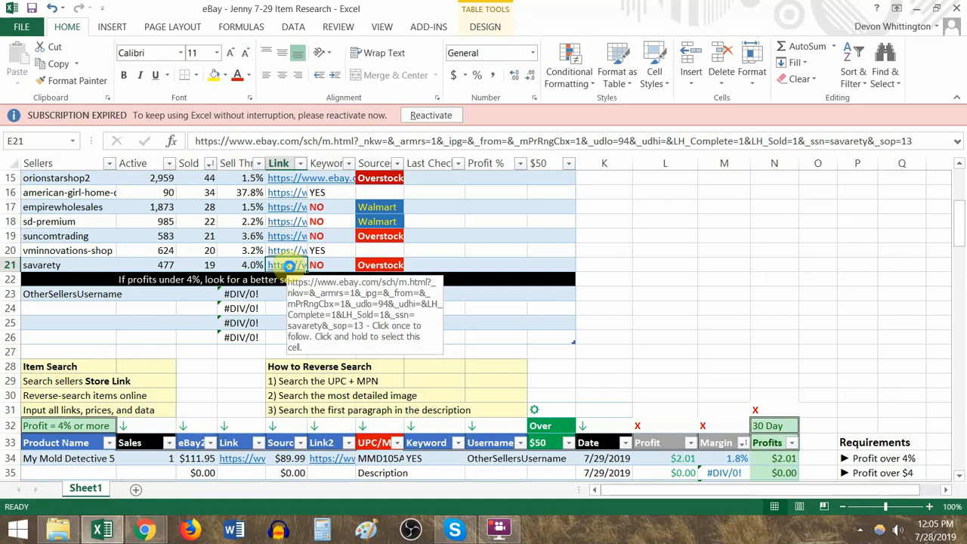
click(289, 269)
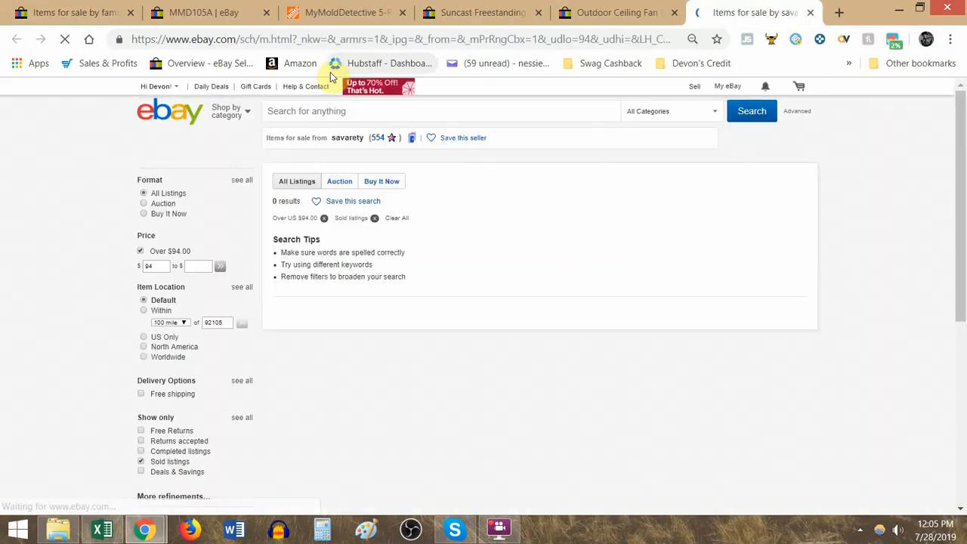
key(alt+Tab)
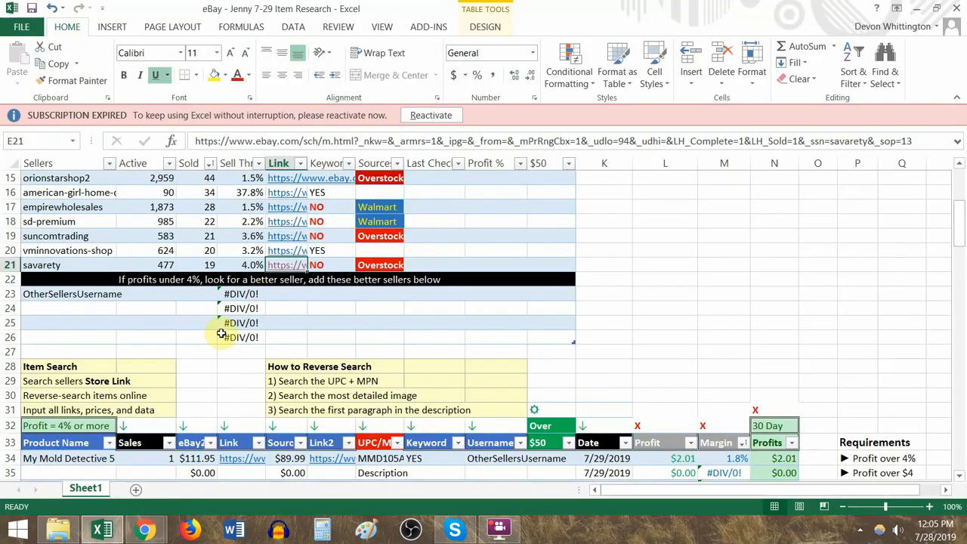
key(alt+Tab)
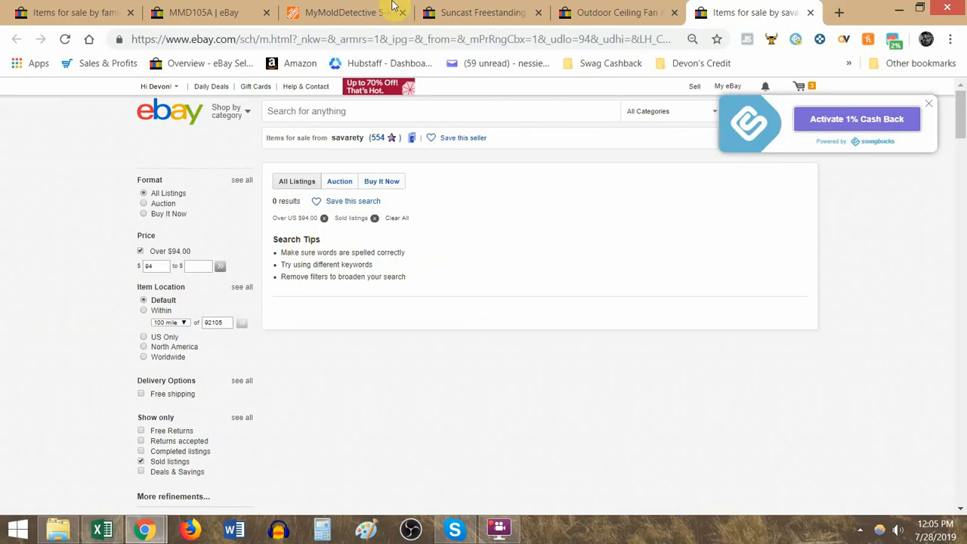
- Open the sold Mold Test Kit 5-Room listing from the MMD105A results and copy its seller's username into the address bar
click(242, 15)
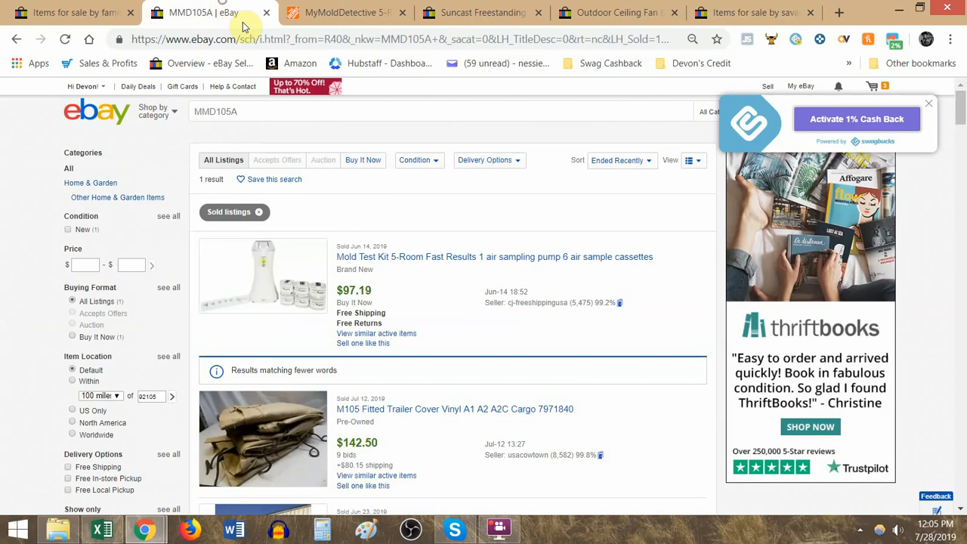
click(470, 258)
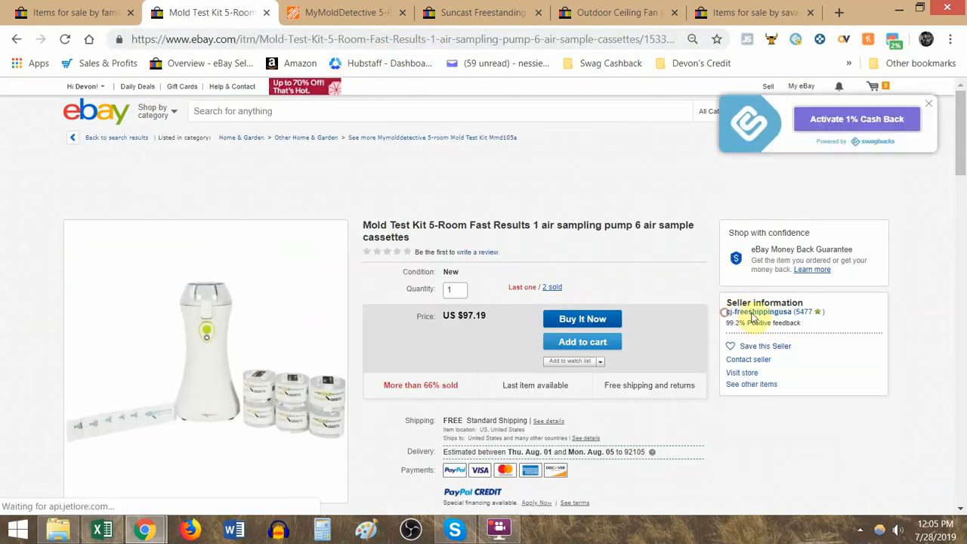
drag(726, 313, 469, 39)
key(ctrl+c)
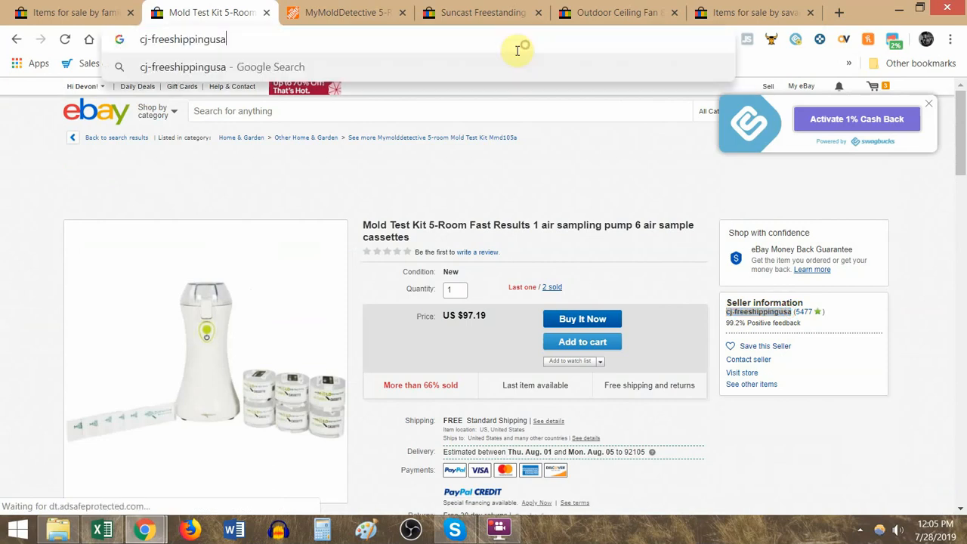
- Close the mold test kit, Home Depot, Suncast cabinet and outdoor ceiling fan pages, keeping the seller listing pages open
key(ctrl+w)
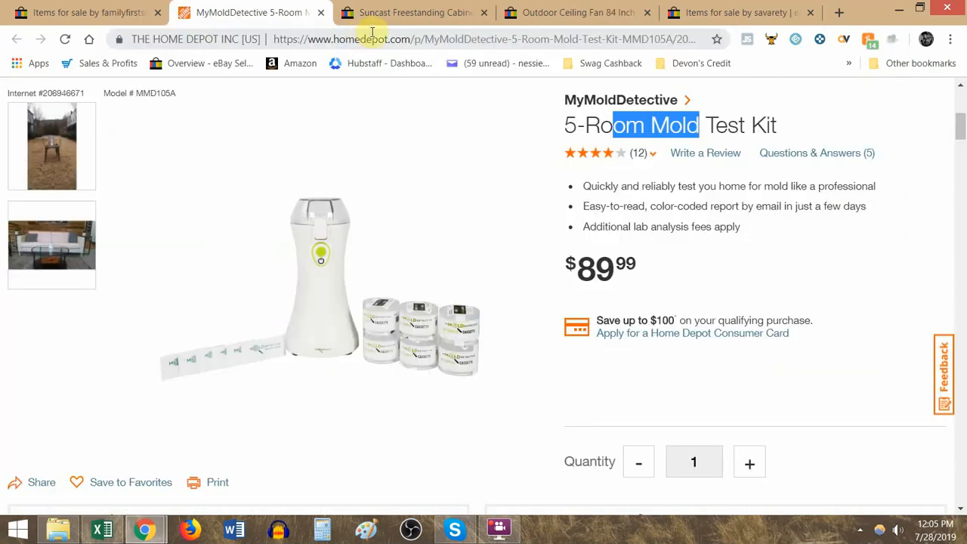
key(ctrl+w)
click(356, 17)
click(356, 13)
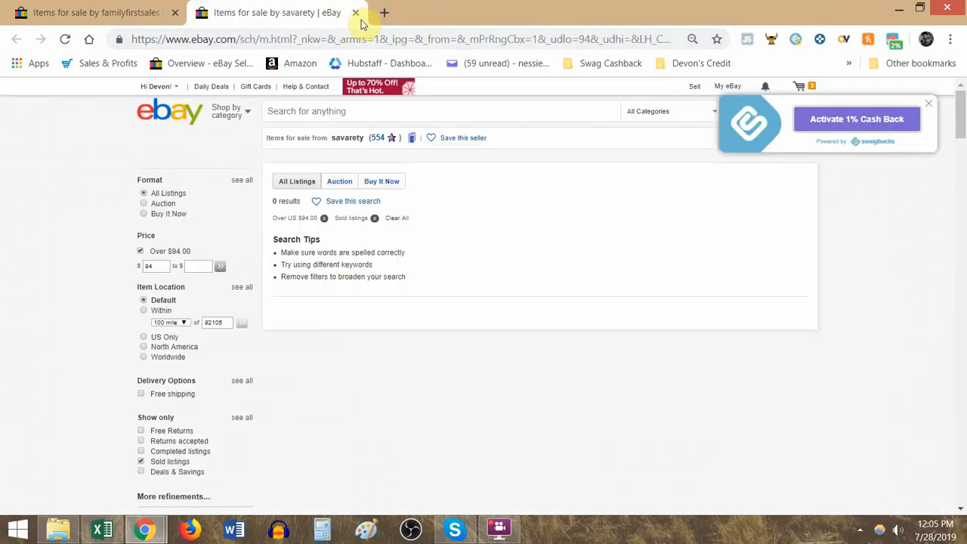
- Return to the research sheet and open vminnovations-shop's sold listings from its link in E20
key(alt+Tab)
key(alt+Tab)
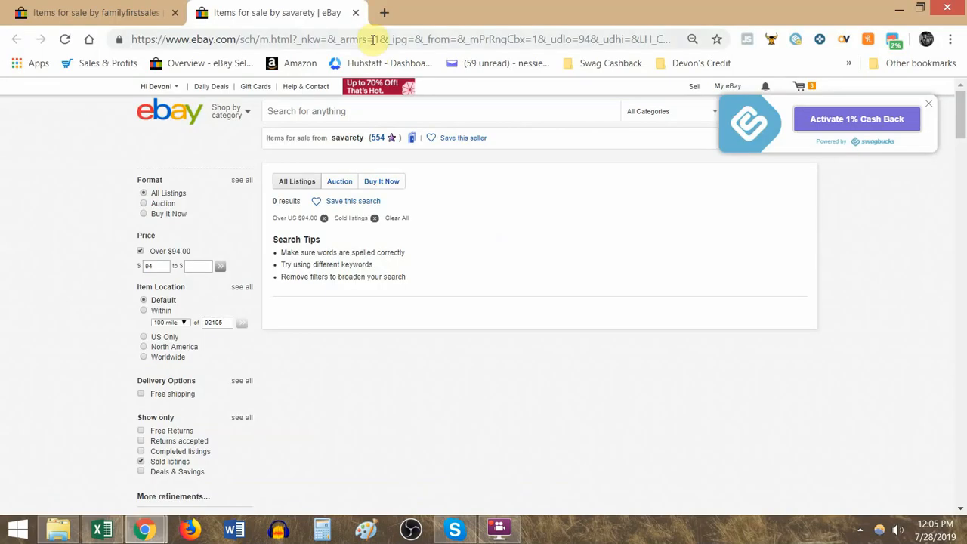
key(alt+Tab)
click(288, 249)
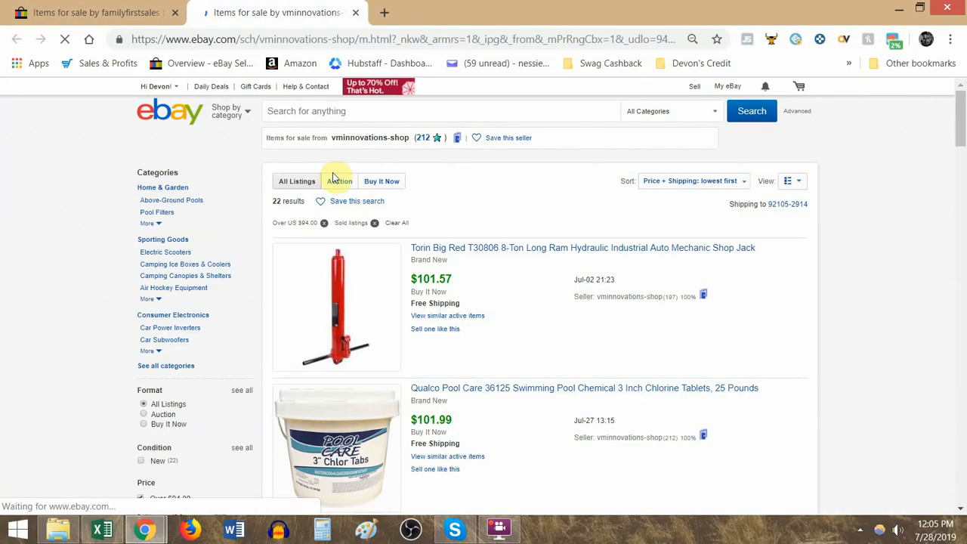
- Replace vminnovations-shop in the sold listings URL with the copied username cj-freeshippingusa and load that seller's sold items
key(alt+Tab)
click(89, 292)
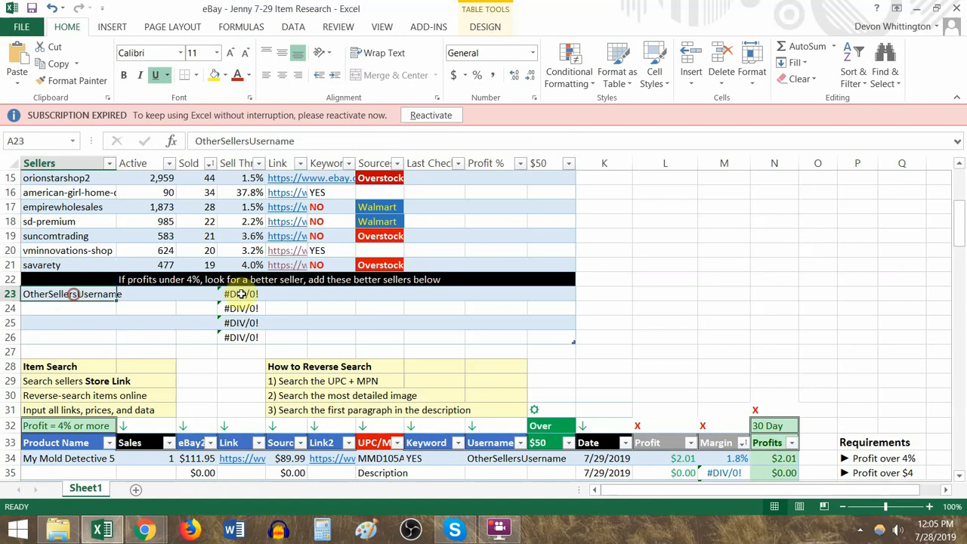
key(alt+Tab)
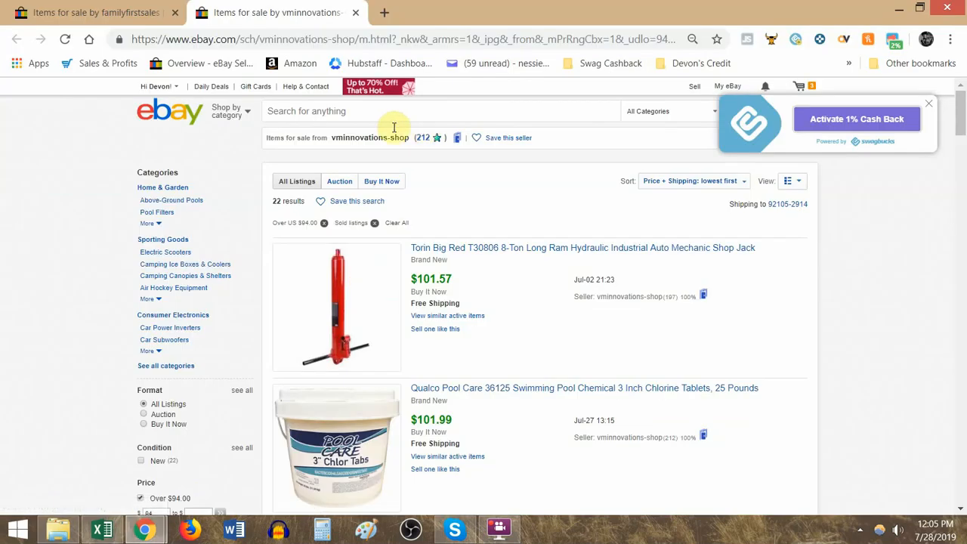
key(alt+Tab)
key(alt+Tab)
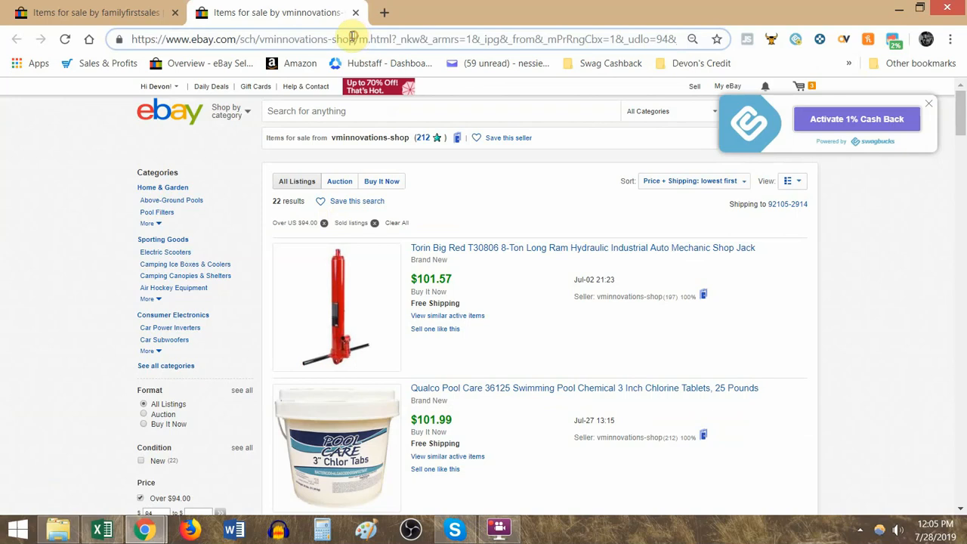
drag(354, 39, 264, 39)
key(ctrl+v)
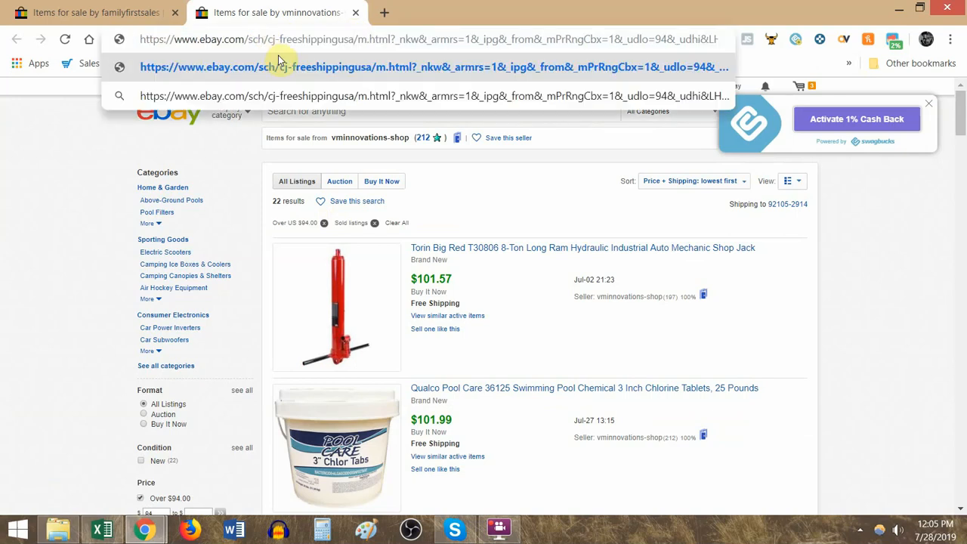
key(Return)
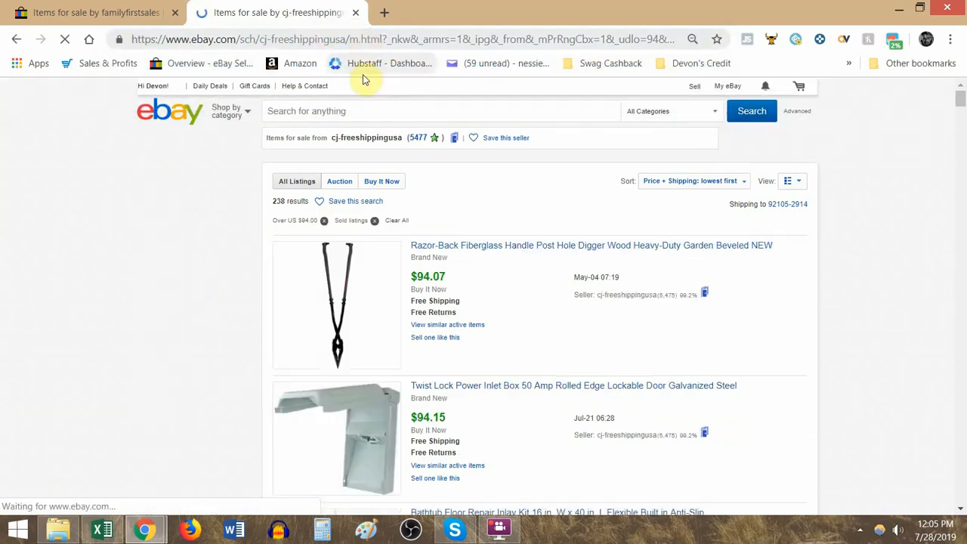
- Sort cj-freeshippingusa's sold listings by End Date: recent first
click(372, 43)
click(374, 42)
drag(341, 38, 771, 38)
click(683, 181)
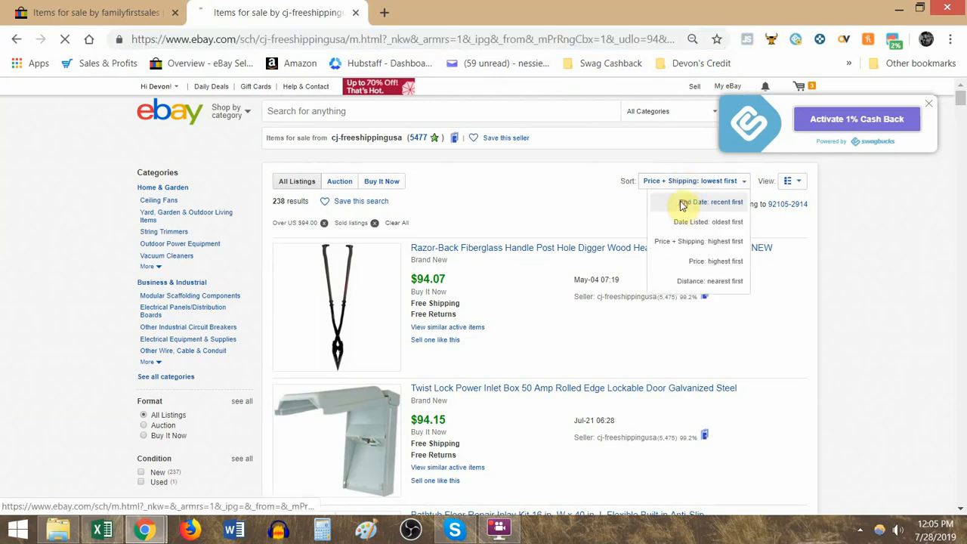
click(683, 205)
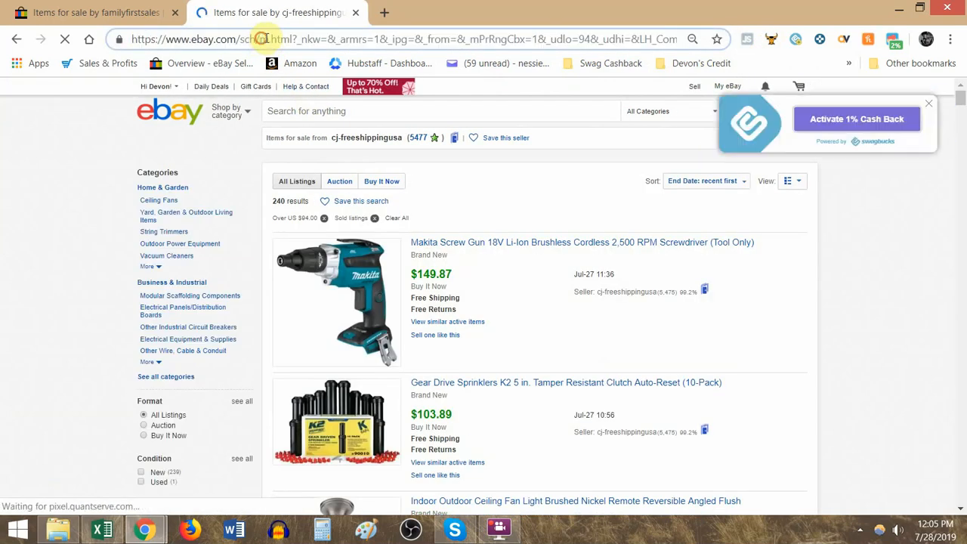
- Paste the copied seller username over the _ssn value in the sorted listings URL and reload the page
drag(261, 38, 867, 36)
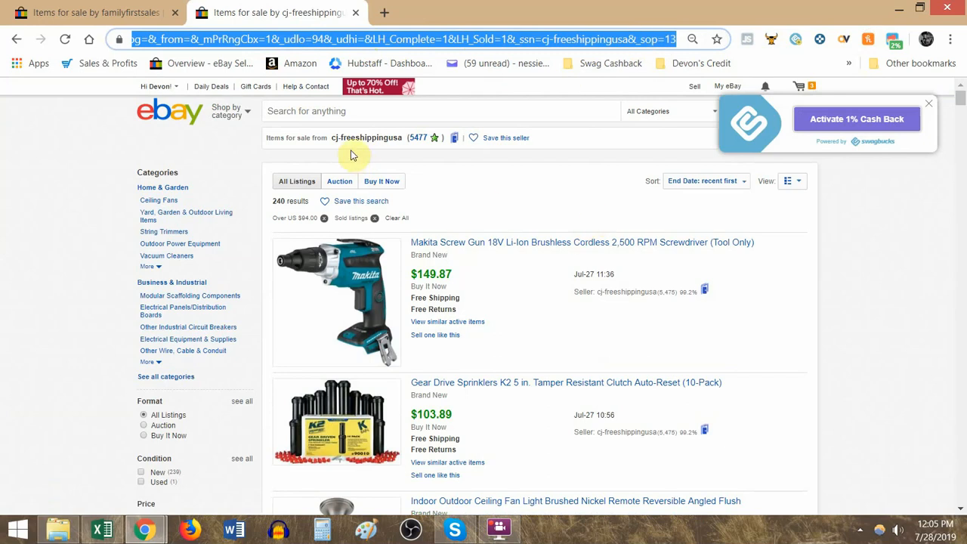
double_click(592, 41)
click(626, 41)
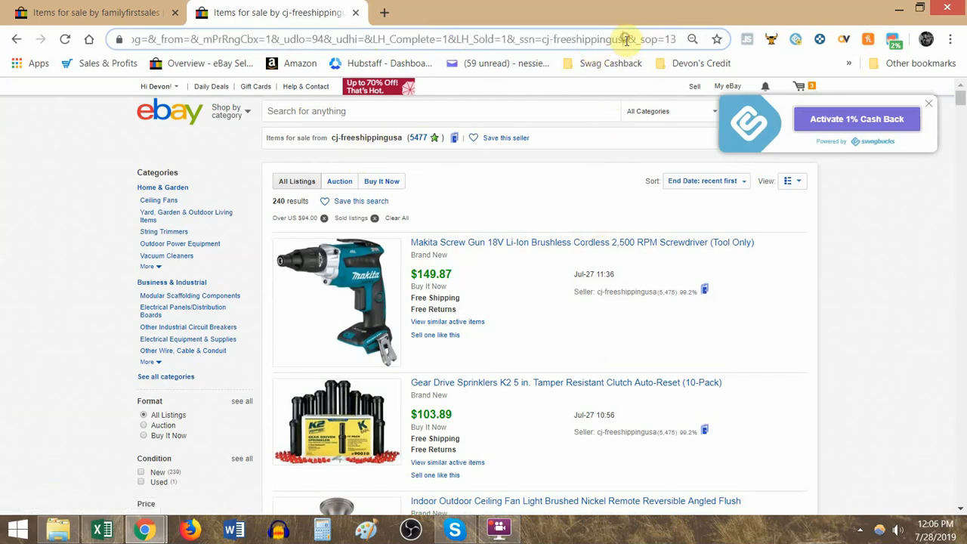
drag(627, 38, 543, 40)
key(ctrl+v)
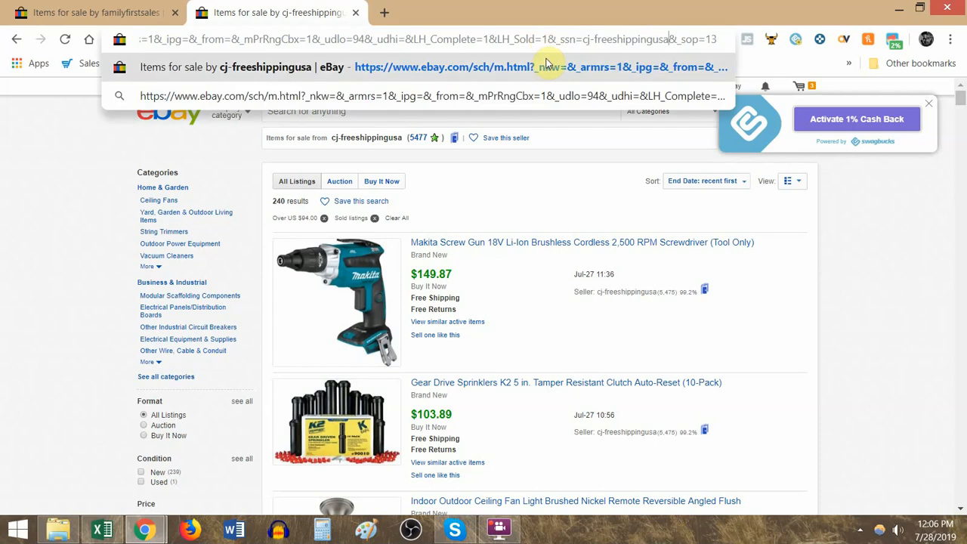
key(Return)
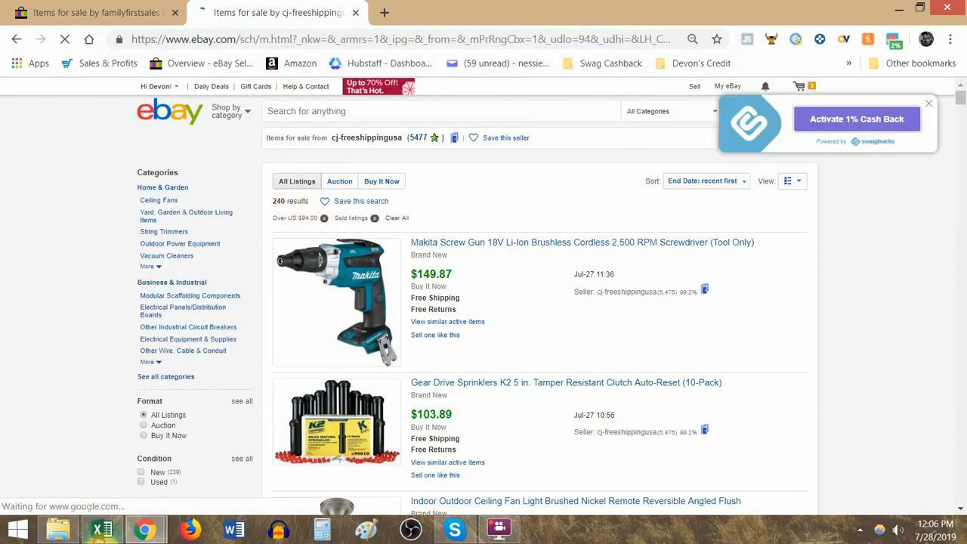
- Return to the research sheet and enter 240 as the sold count for the OtherSellersUsername row in C23
click(102, 529)
click(191, 294)
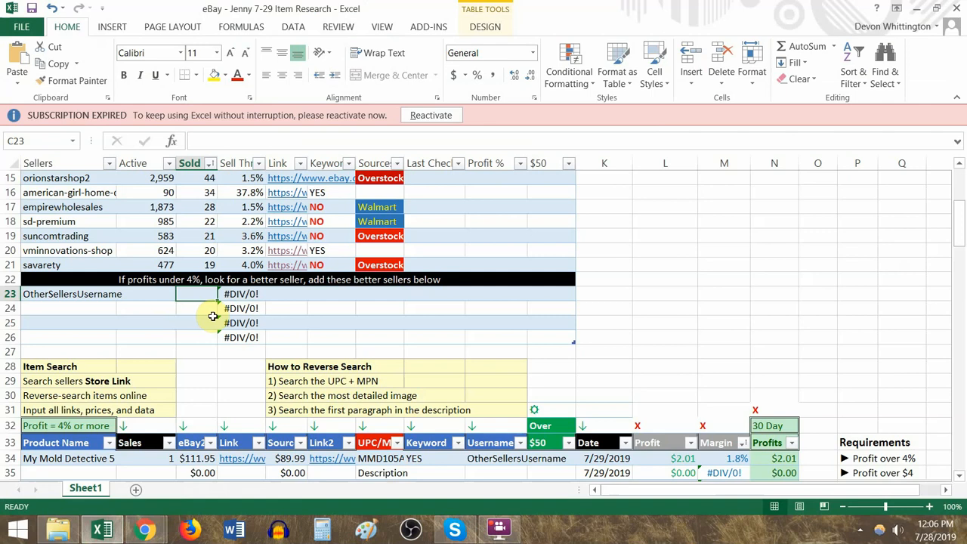
text(240)
key(Left)
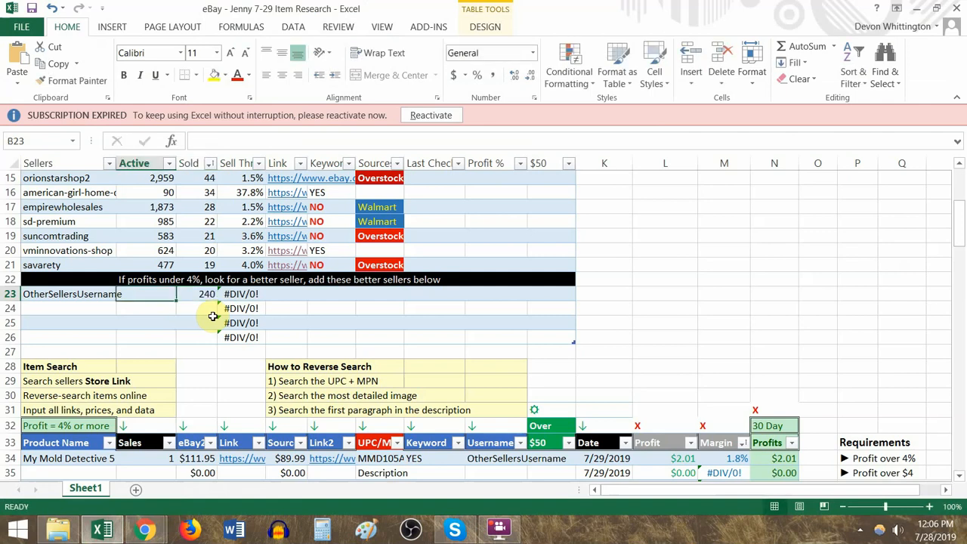
- Remove the sold listings filter from the seller's eBay results and enter 1645 as the active count in B23
key(alt+Tab)
scroll(210, 345, down, 4)
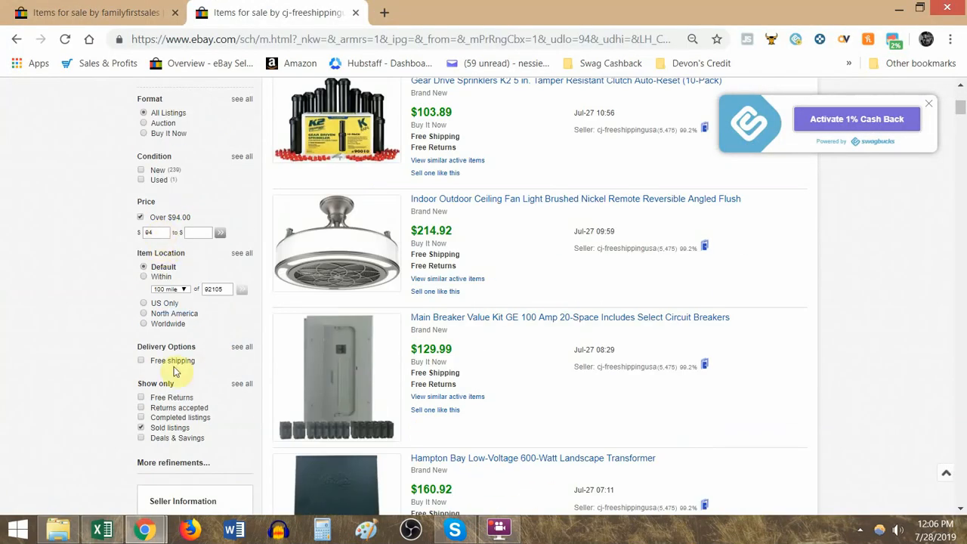
click(168, 428)
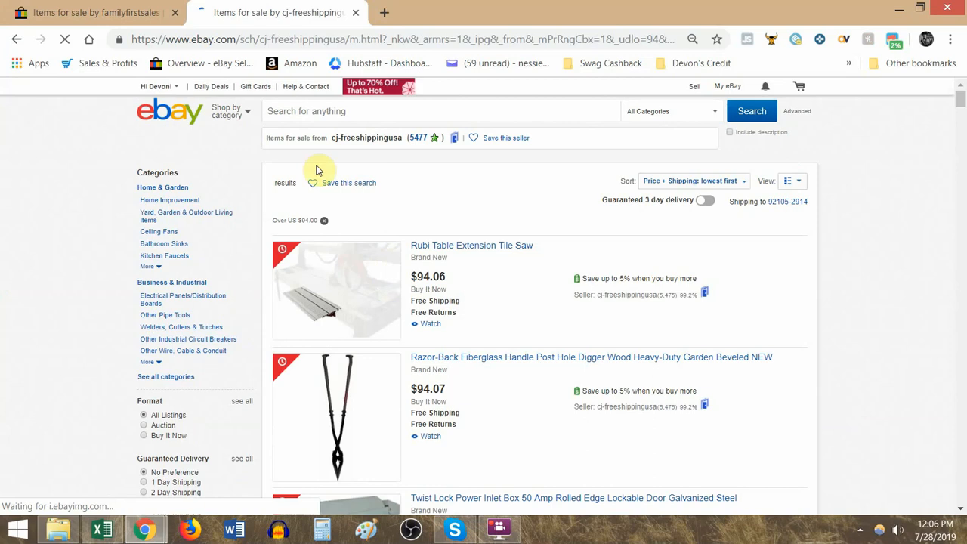
scroll(249, 250, down, 2)
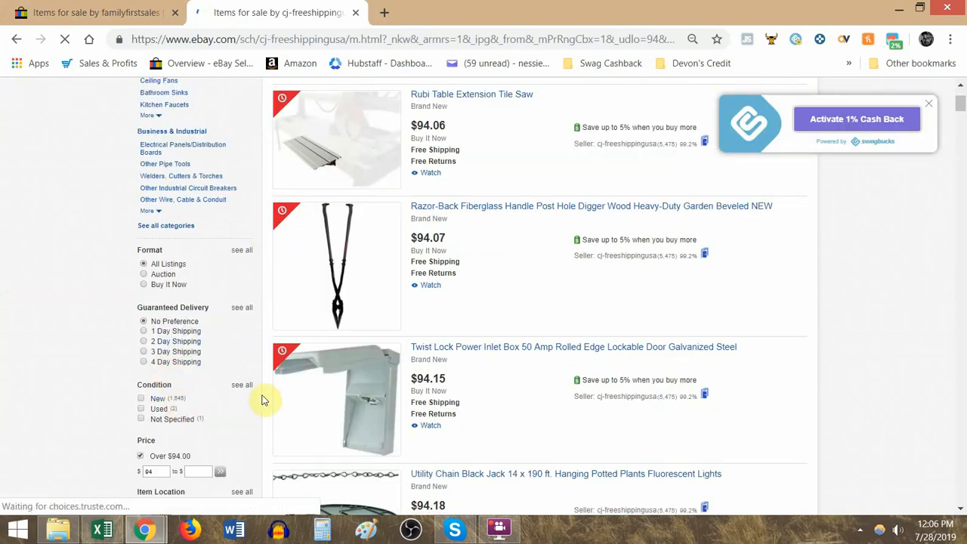
key(alt+Tab)
text(165)
key(BackSpace)
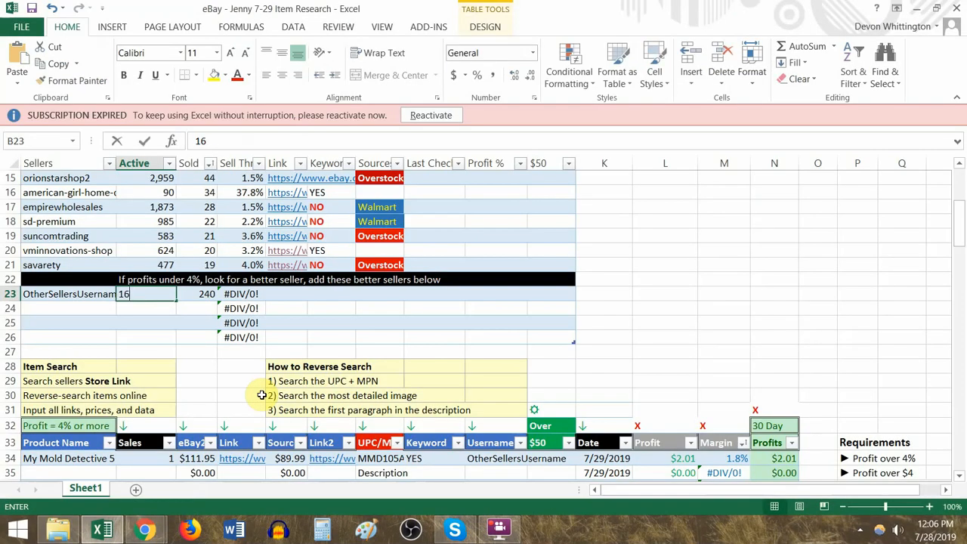
text(45)
- Go back to the seller's sold listings sorted by recent end date, copy the page URL and paste it into E23
key(Tab)
key(Tab)
key(Tab)
key(alt+Tab)
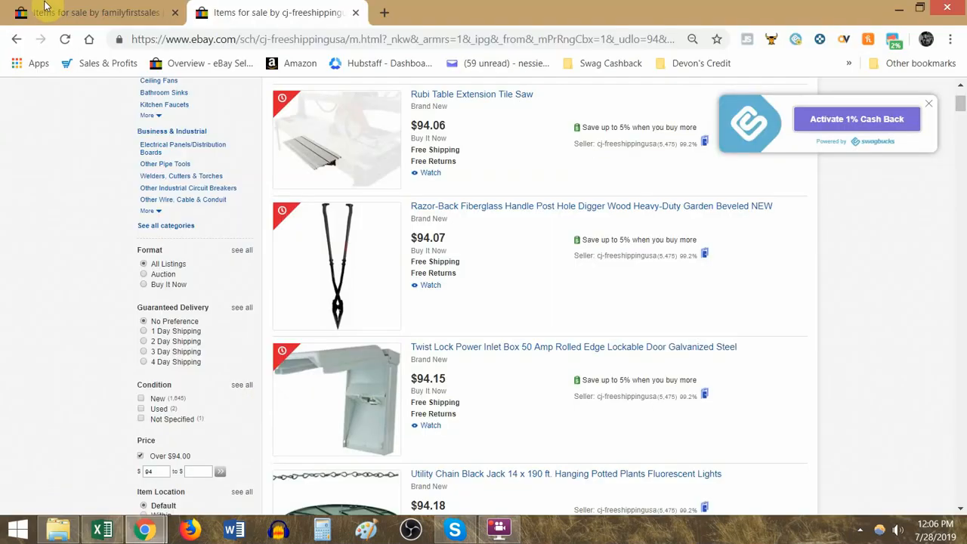
click(17, 39)
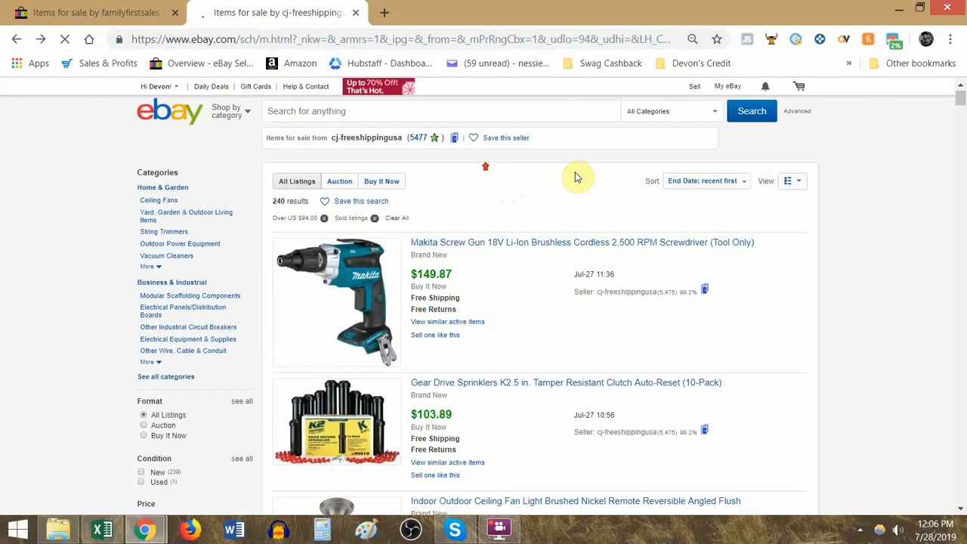
click(690, 183)
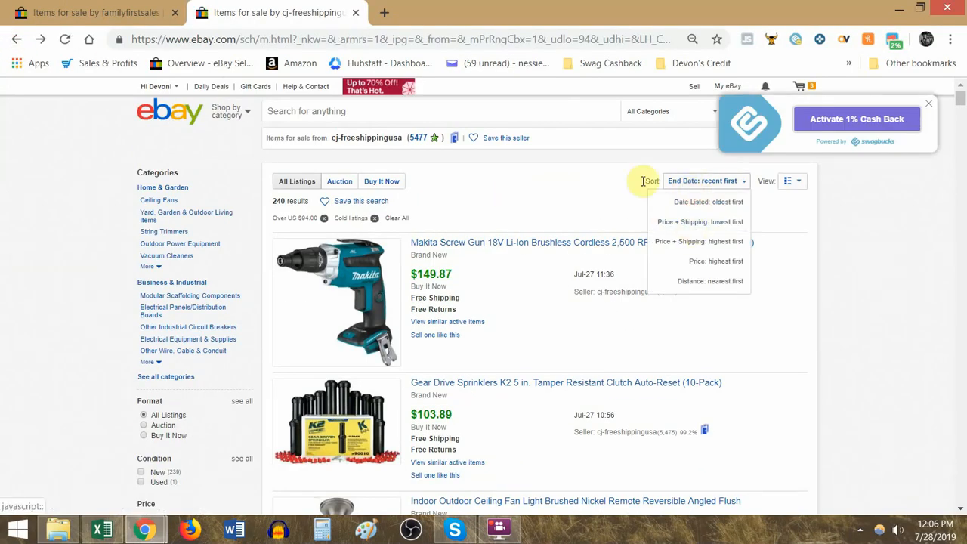
click(439, 40)
key(ctrl+c)
key(alt+Tab)
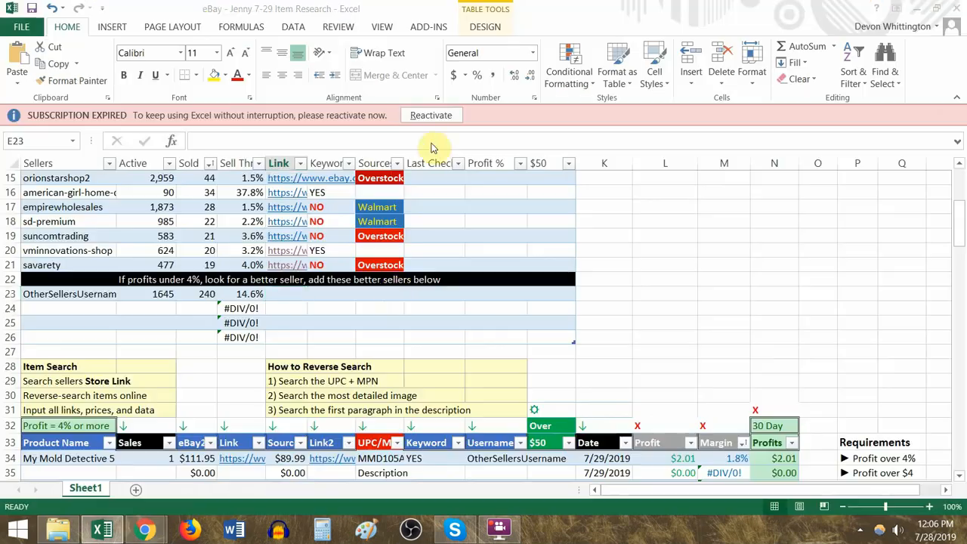
key(ctrl+v)
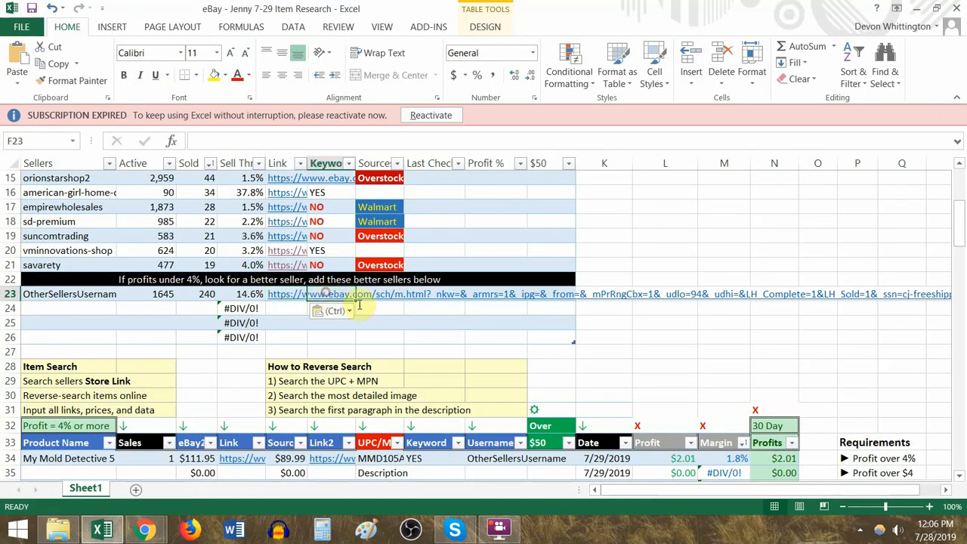
- Review the titles of the seller's sold listings for keyword use and enter YES in the Keyword cell F23
key(alt+Tab)
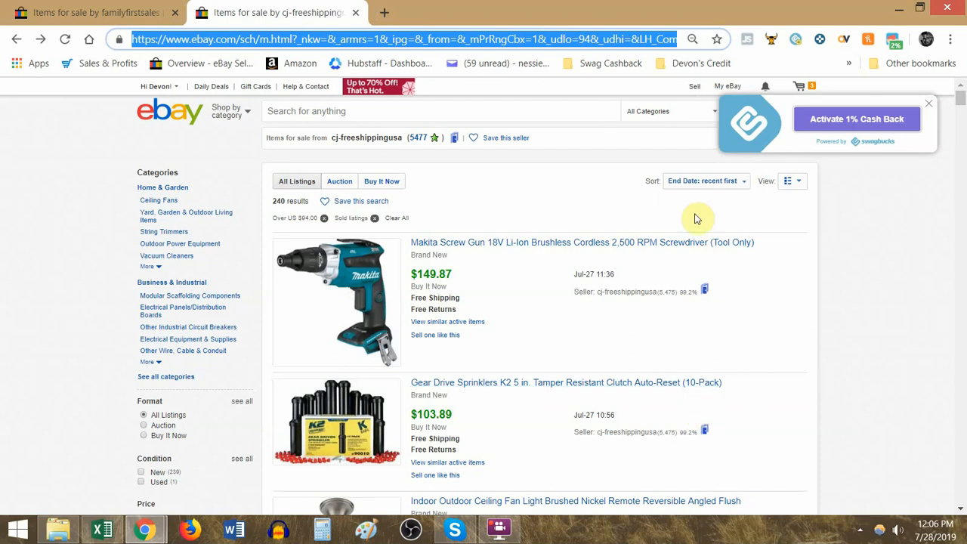
double_click(687, 292)
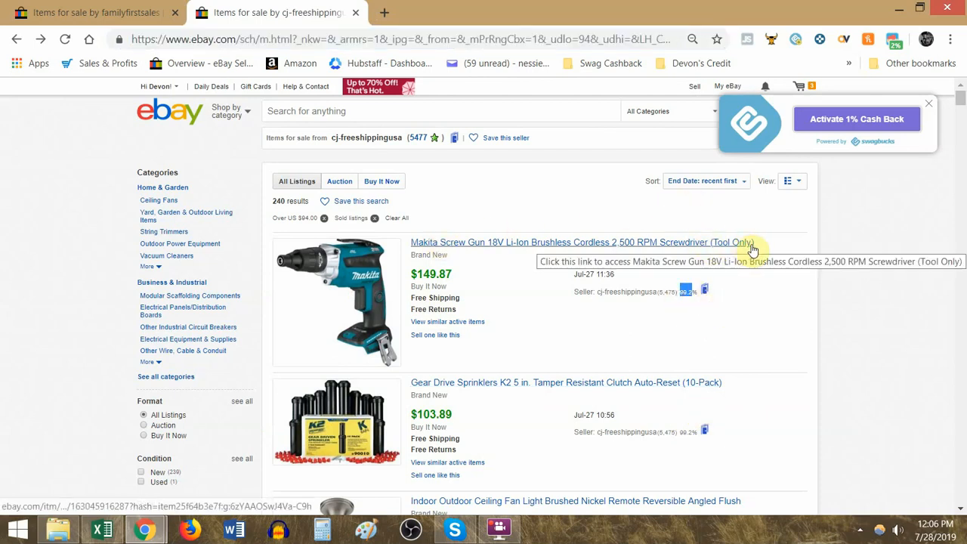
scroll(713, 276, down, 2)
scroll(712, 279, down, 20)
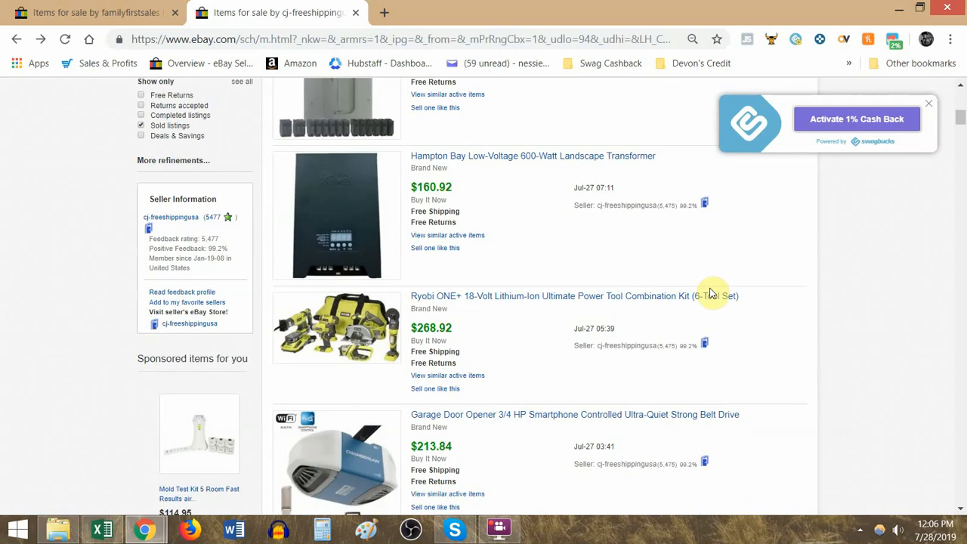
scroll(706, 313, down, 12)
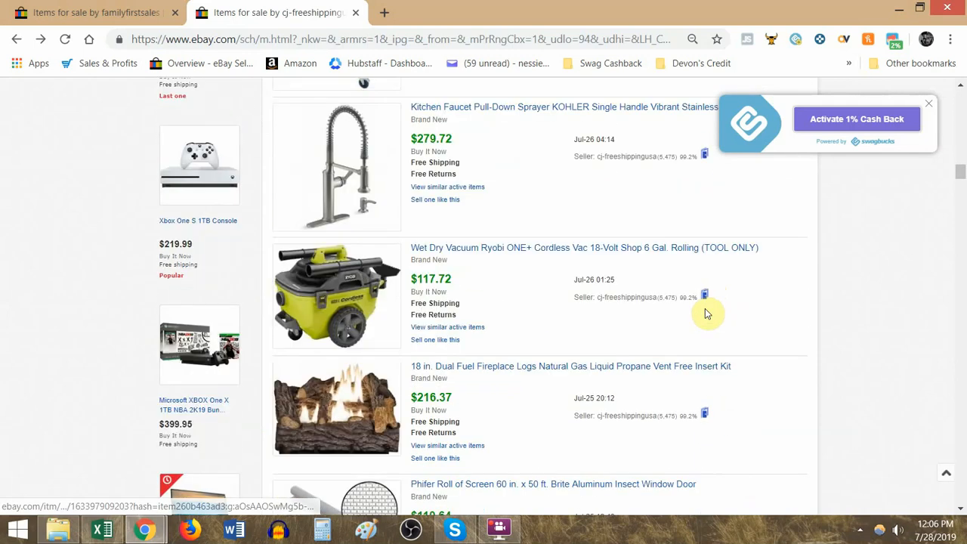
scroll(709, 314, down, 12)
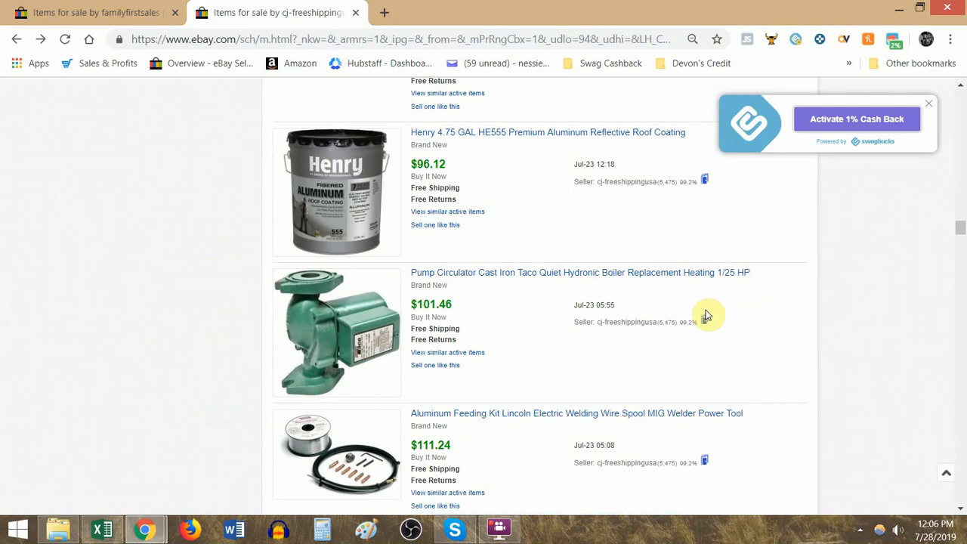
scroll(707, 315, down, 4)
scroll(708, 314, down, 15)
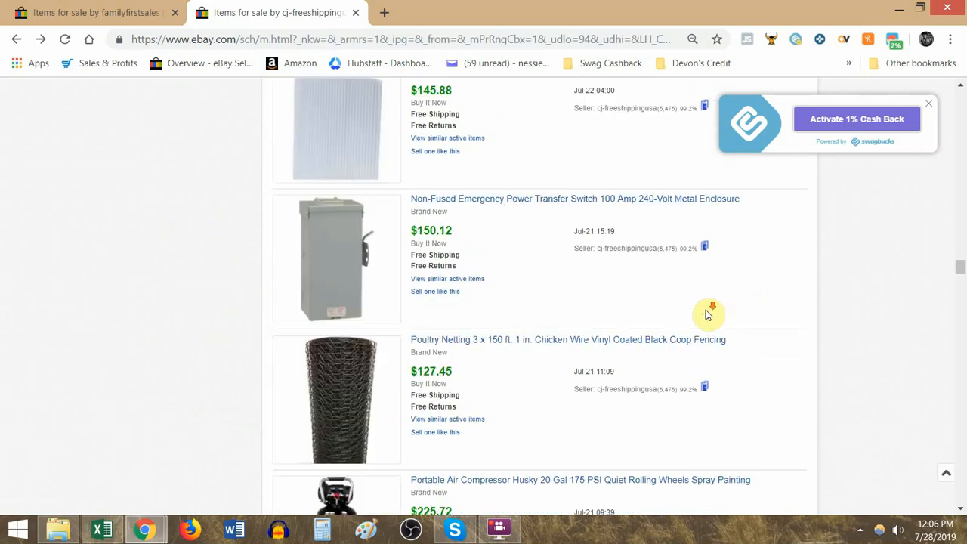
scroll(707, 310, up, 10)
key(alt+Tab)
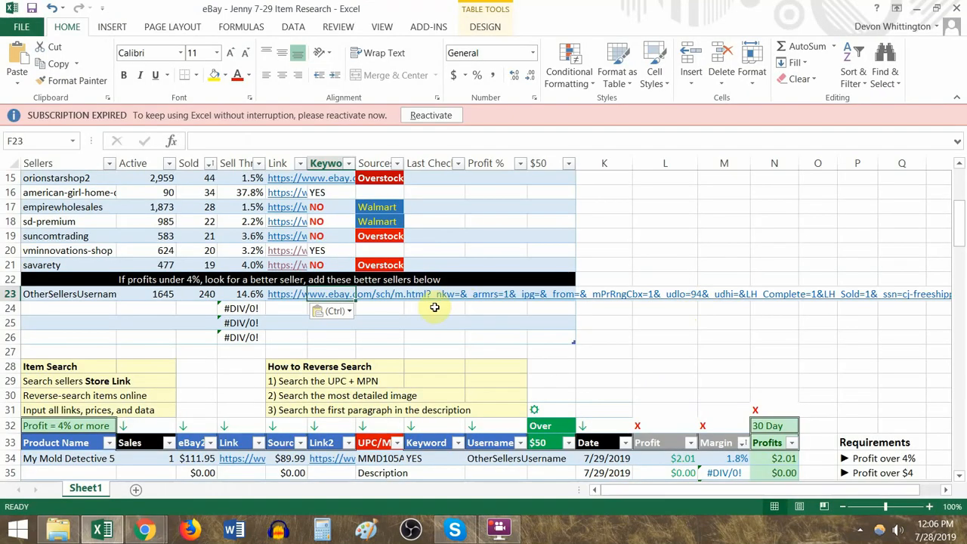
text(YES)
key(Tab)
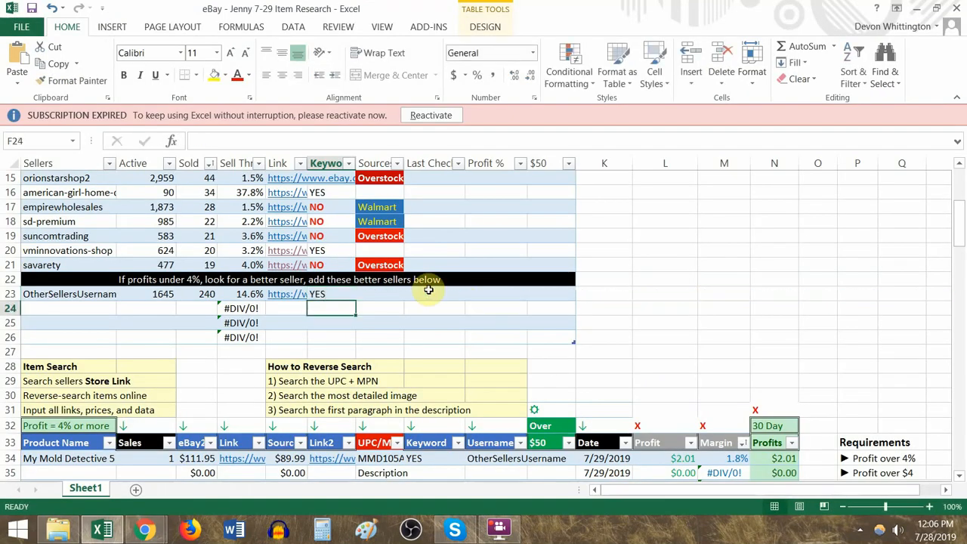
- Check the seller's sold products for their source and copy the Home Depot entry from G13 into G23
key(alt+Tab)
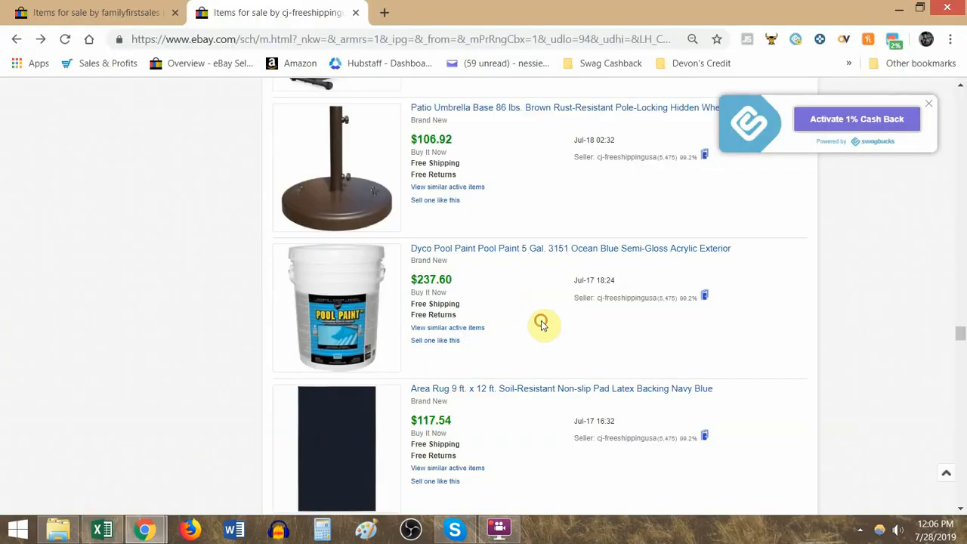
scroll(542, 325, up, 10)
scroll(542, 325, down, 5)
scroll(537, 328, down, 15)
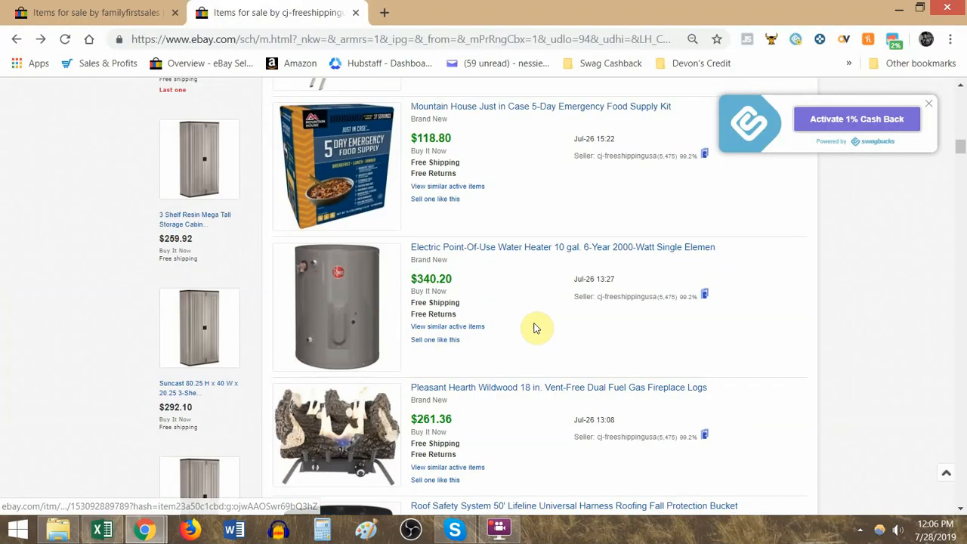
key(alt+Tab)
scroll(389, 244, up, 2)
scroll(381, 227, down, 1)
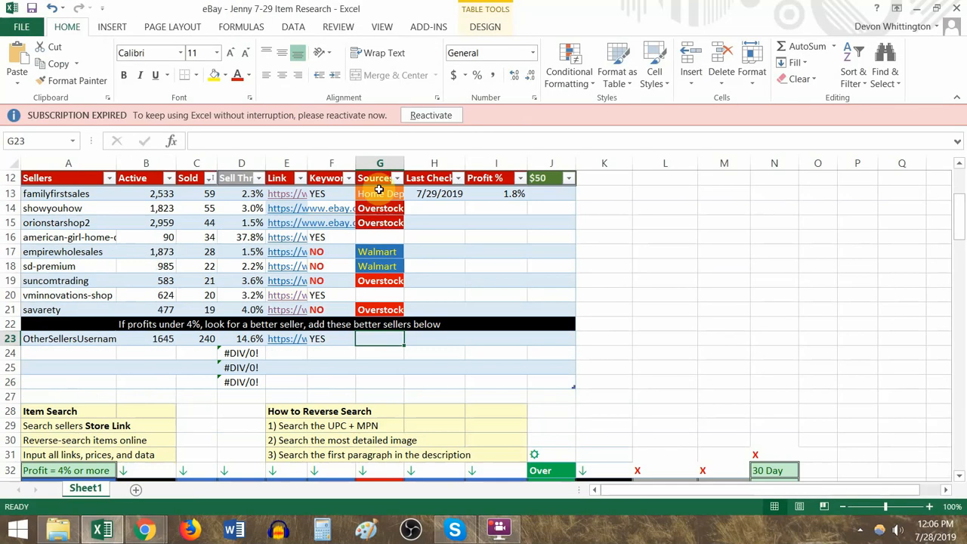
click(380, 193)
key(ctrl+c)
click(382, 340)
key(Return)
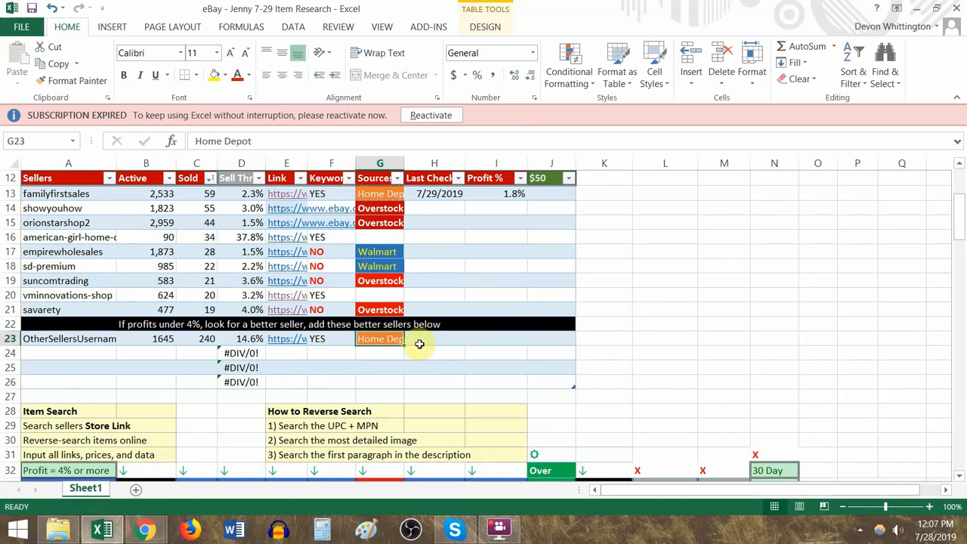
scroll(529, 315, down, 4)
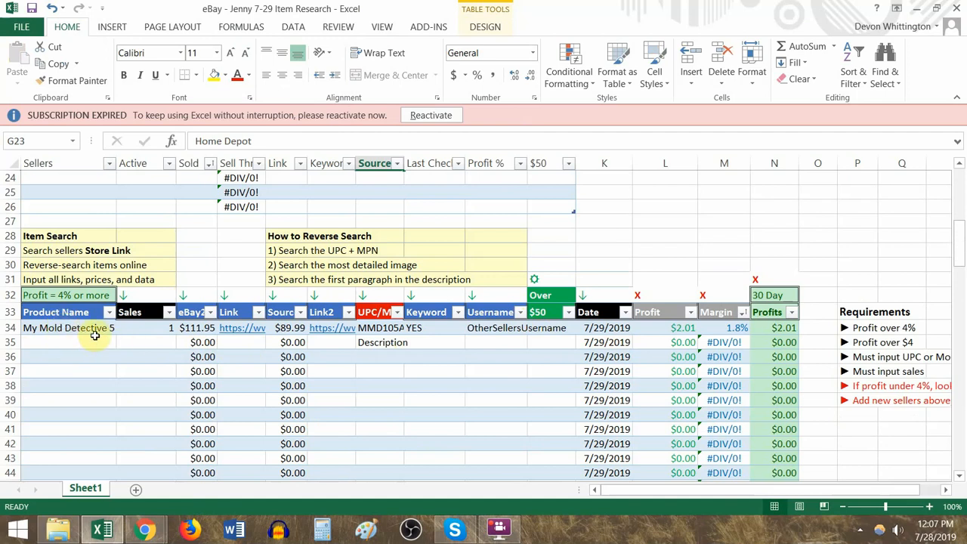
- Review the Sales, UPC/MPN and Username columns of the item table by highlighting each, plus the gear symbol in J31
drag(156, 315, 151, 472)
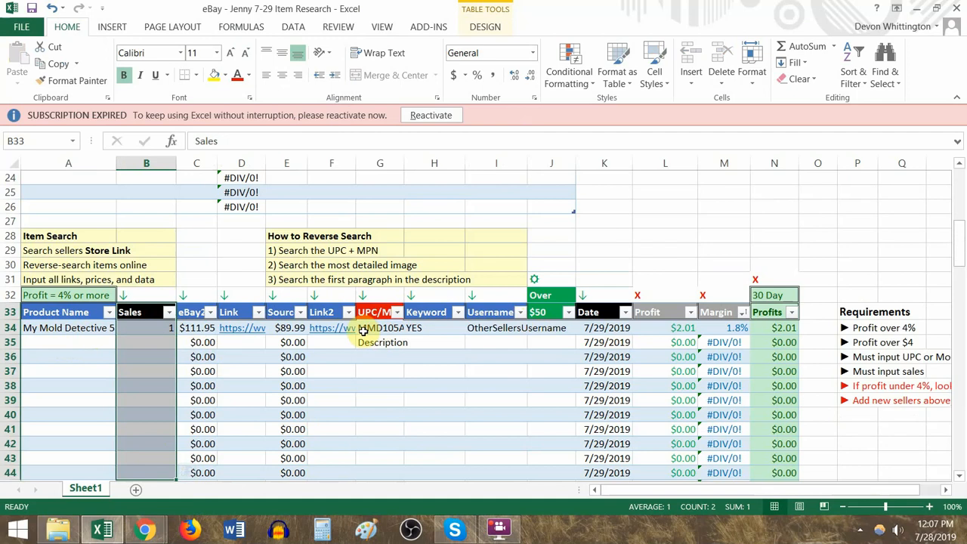
drag(380, 312, 387, 453)
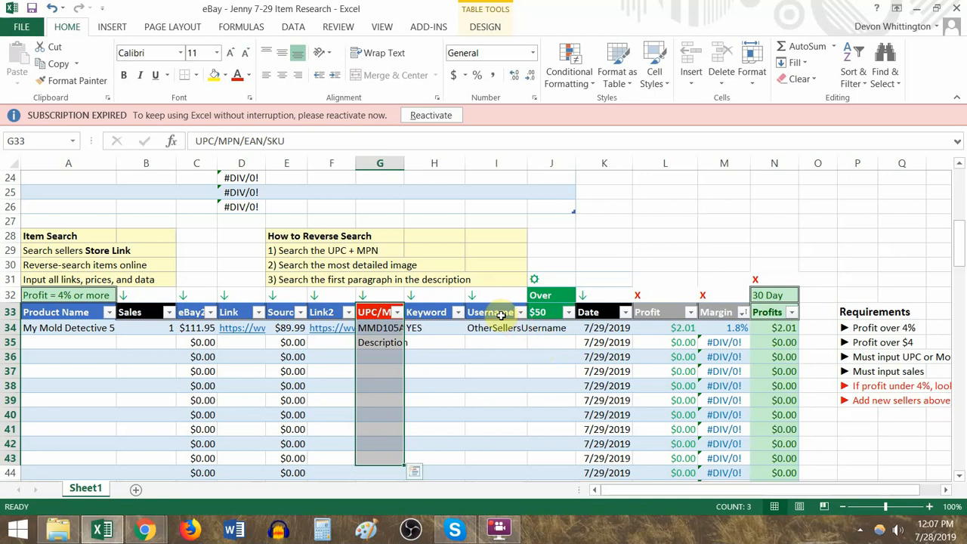
drag(501, 316, 505, 387)
click(539, 280)
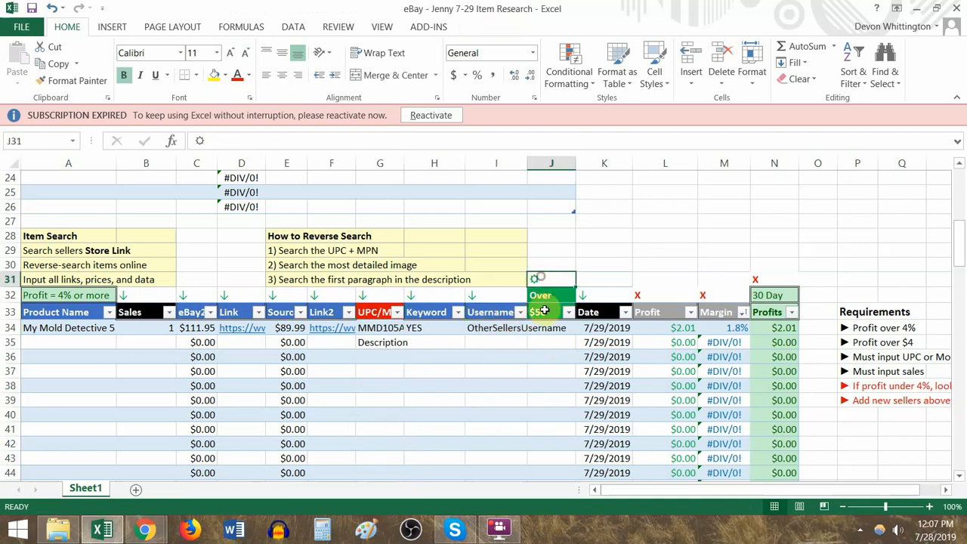
key(ctrl+c)
key(Escape)
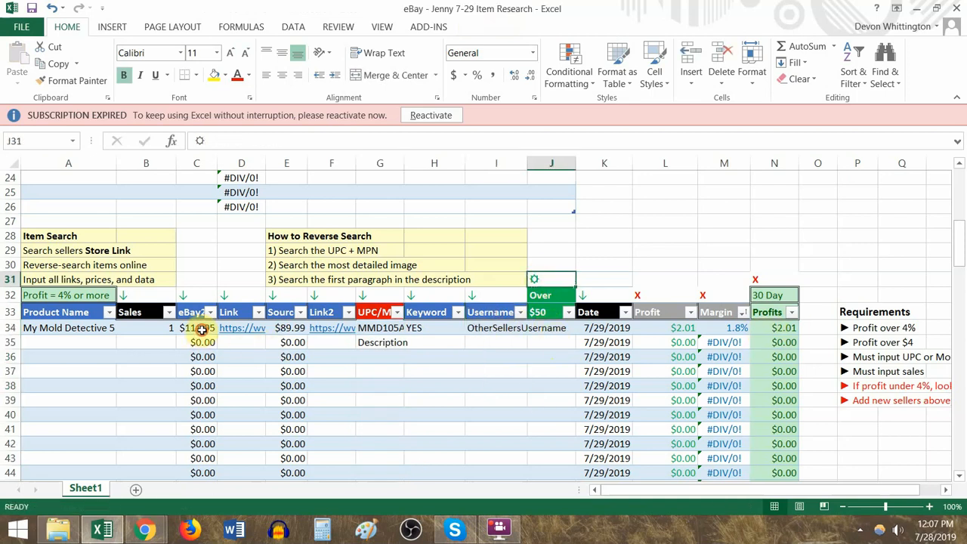
- Set the eBay price in C34 to 140 and the Sales count in B34 to 7, and check the 30-day profit in N34
click(198, 329)
text(140)
key(Up)
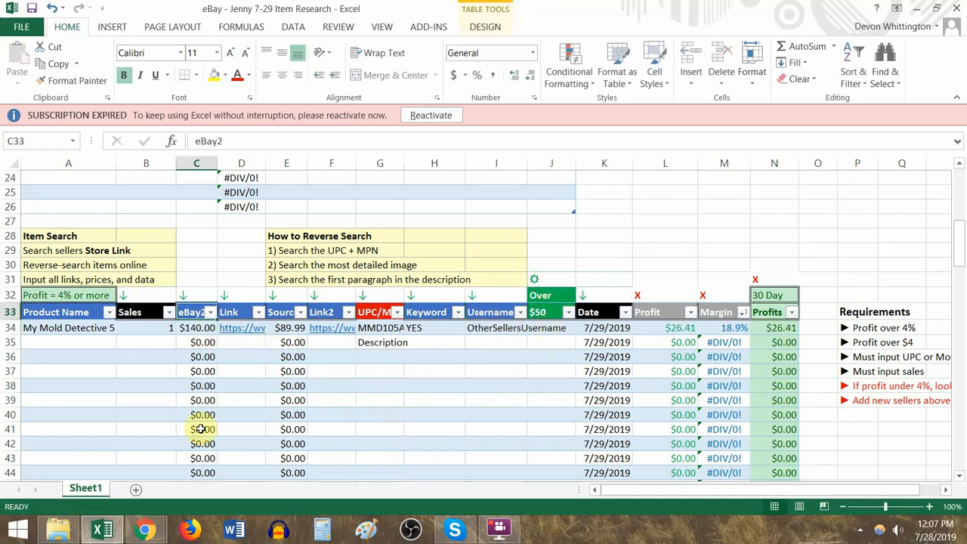
key(Left)
key(Down)
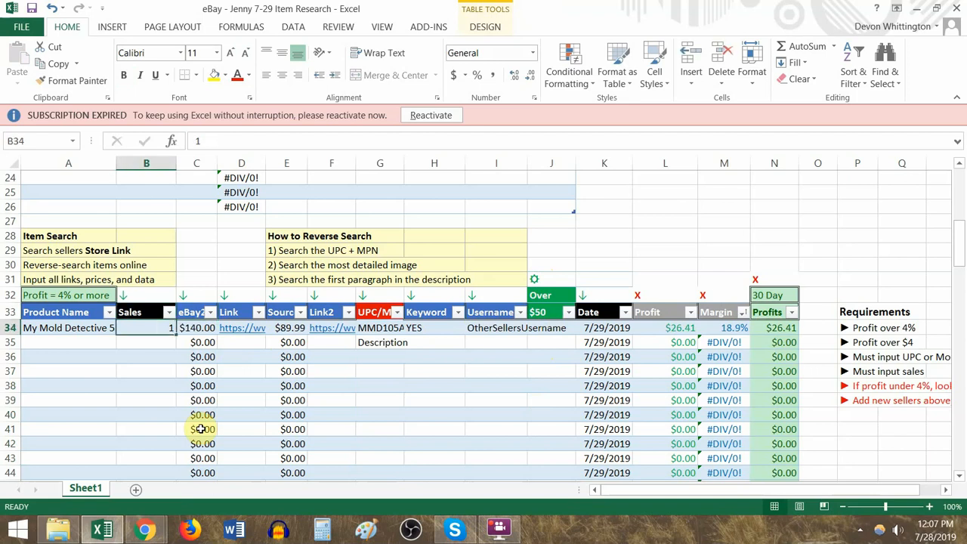
text(7)
key(Tab)
click(772, 329)
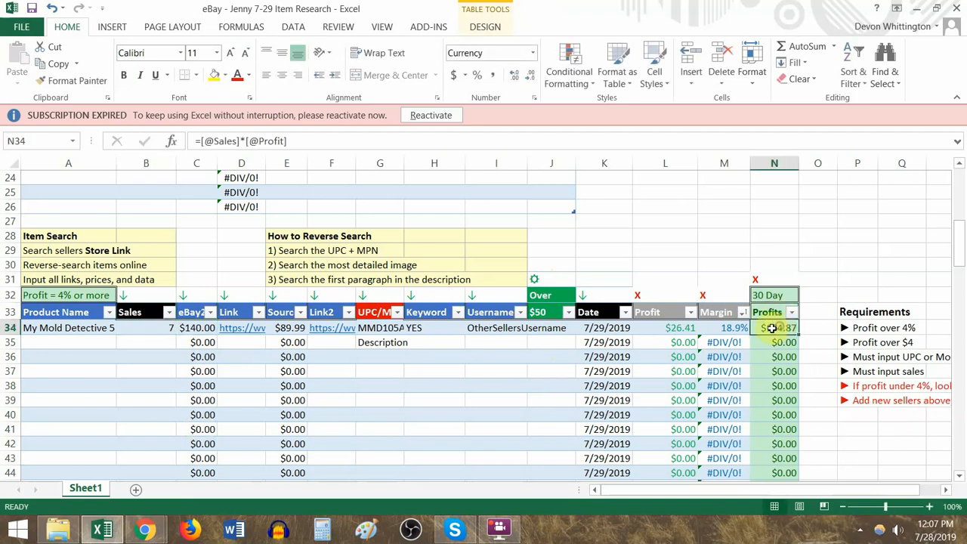
- Copy the gear symbol from J31 into J34 to mark the item as over $50 in 30-day profits
click(562, 284)
key(ctrl+c)
click(551, 328)
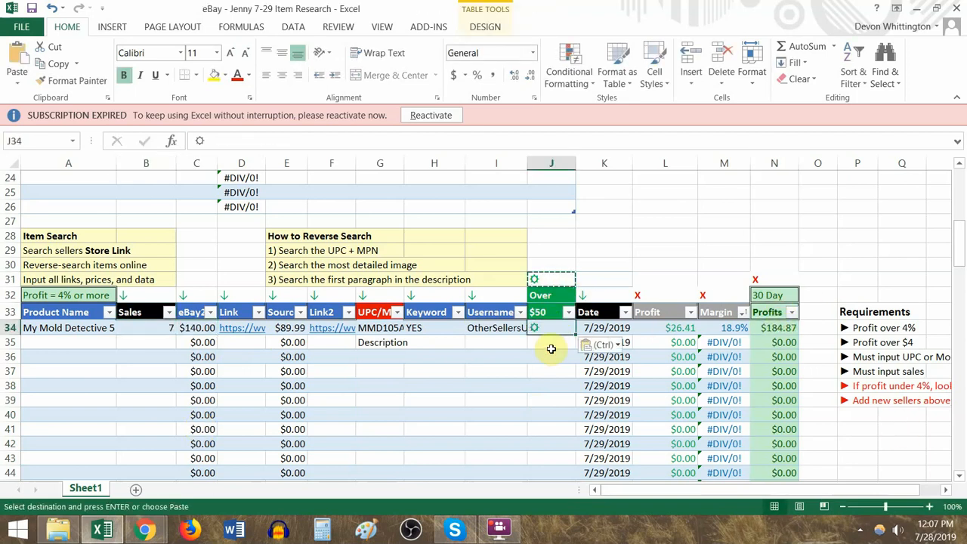
key(Return)
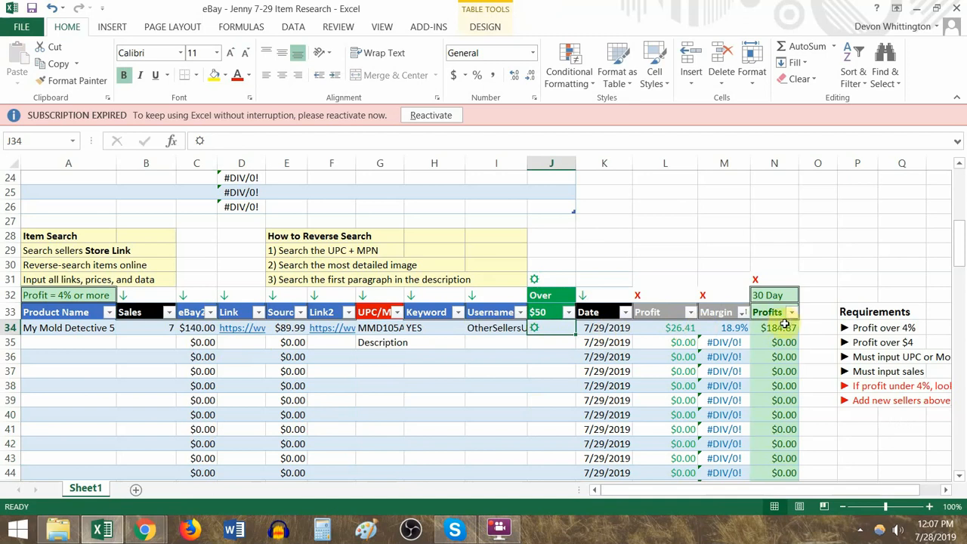
mouse_move(558, 329)
mouse_down()
mouse_move(546, 471)
mouse_move(555, 337)
mouse_up()
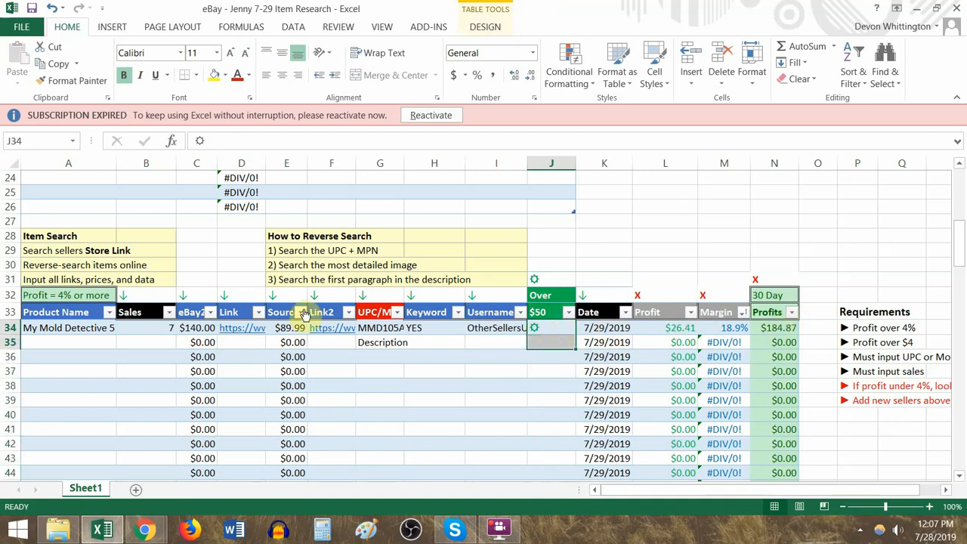
scroll(216, 304, up, 8)
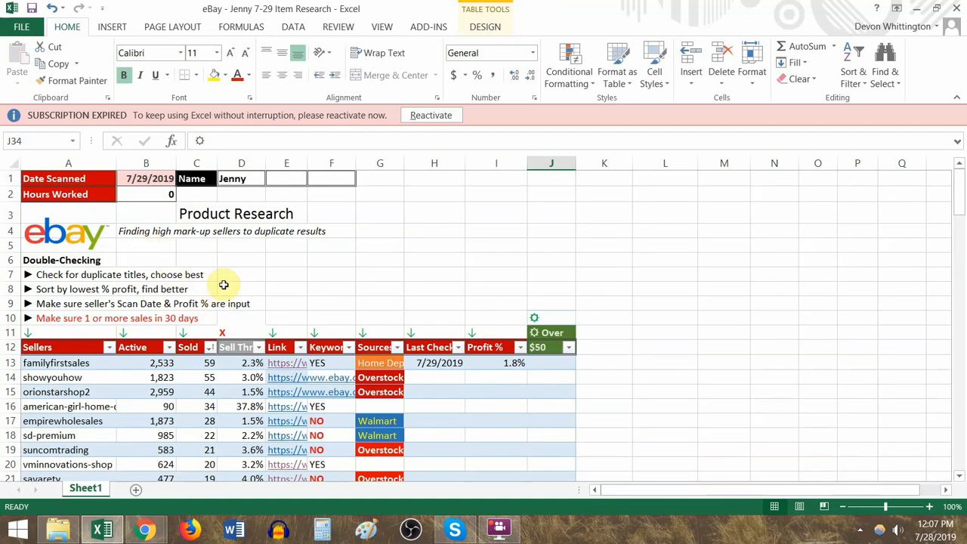
scroll(328, 345, down, 3)
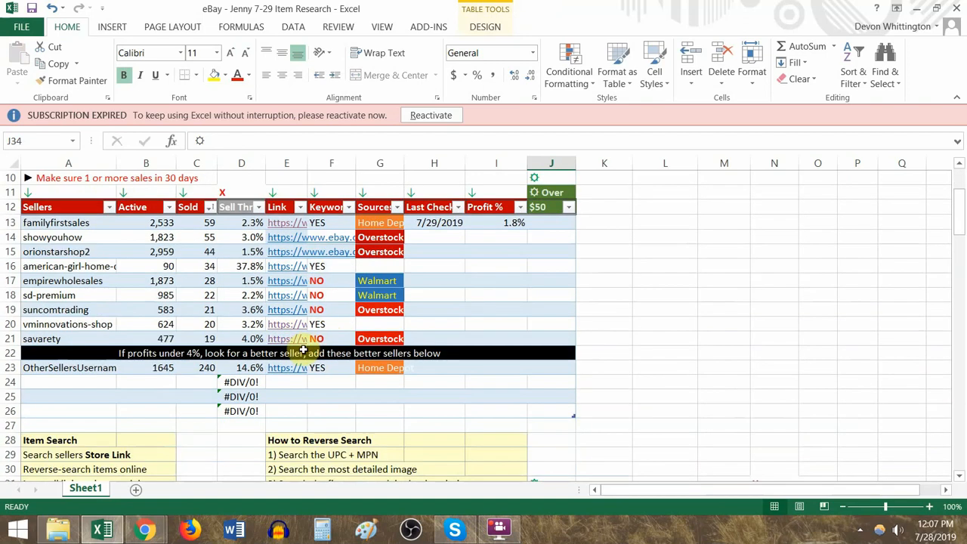
scroll(302, 351, up, 3)
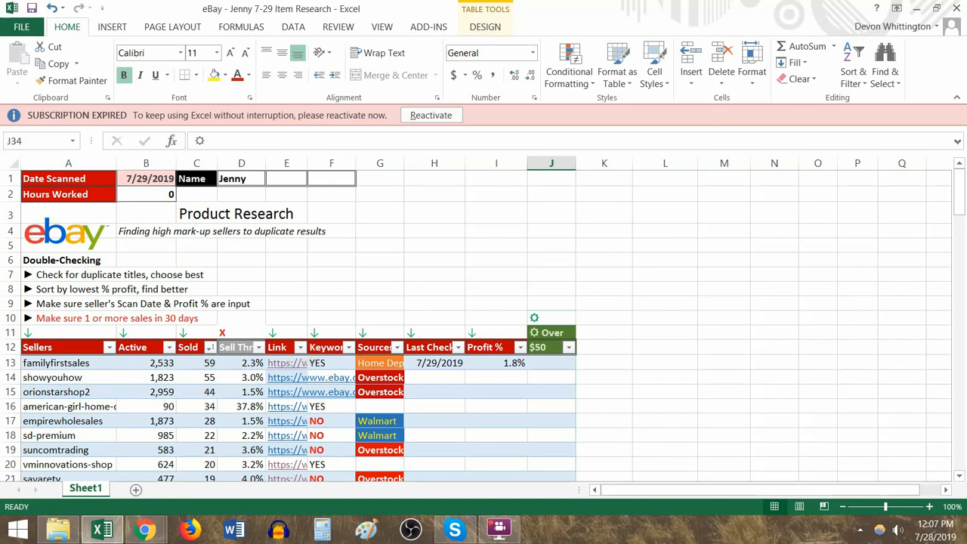